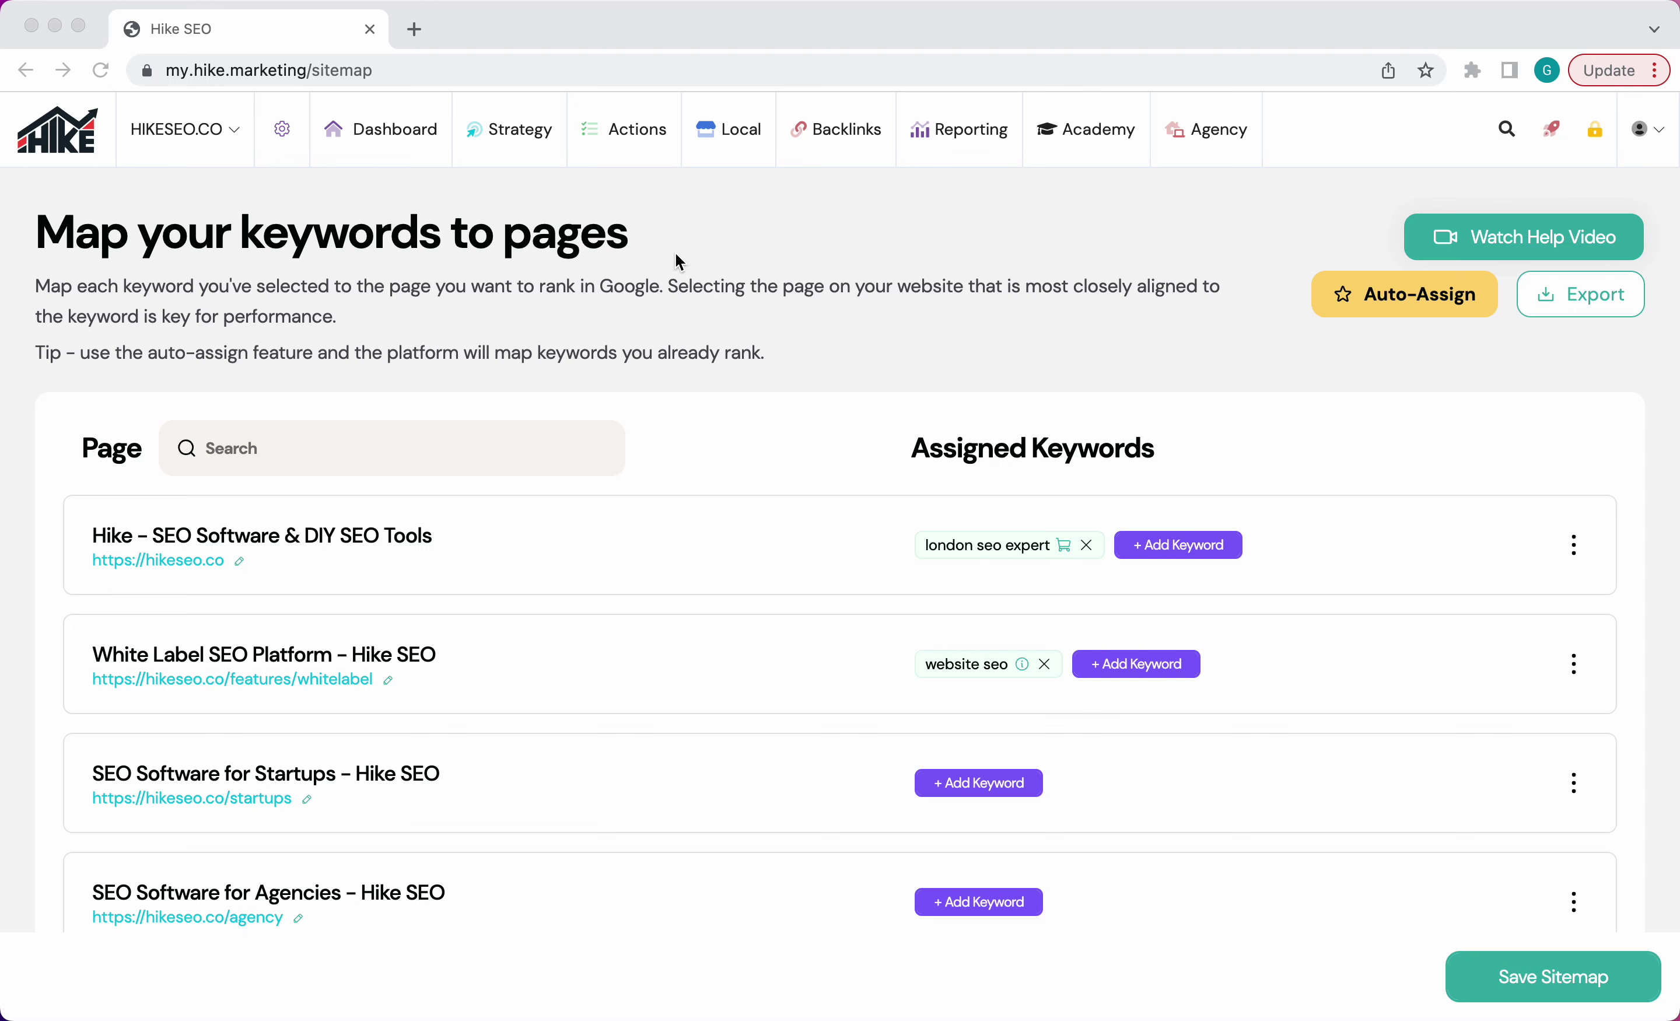
Open the Keyword Sitemap for the hikeseo.co site
click(644, 294)
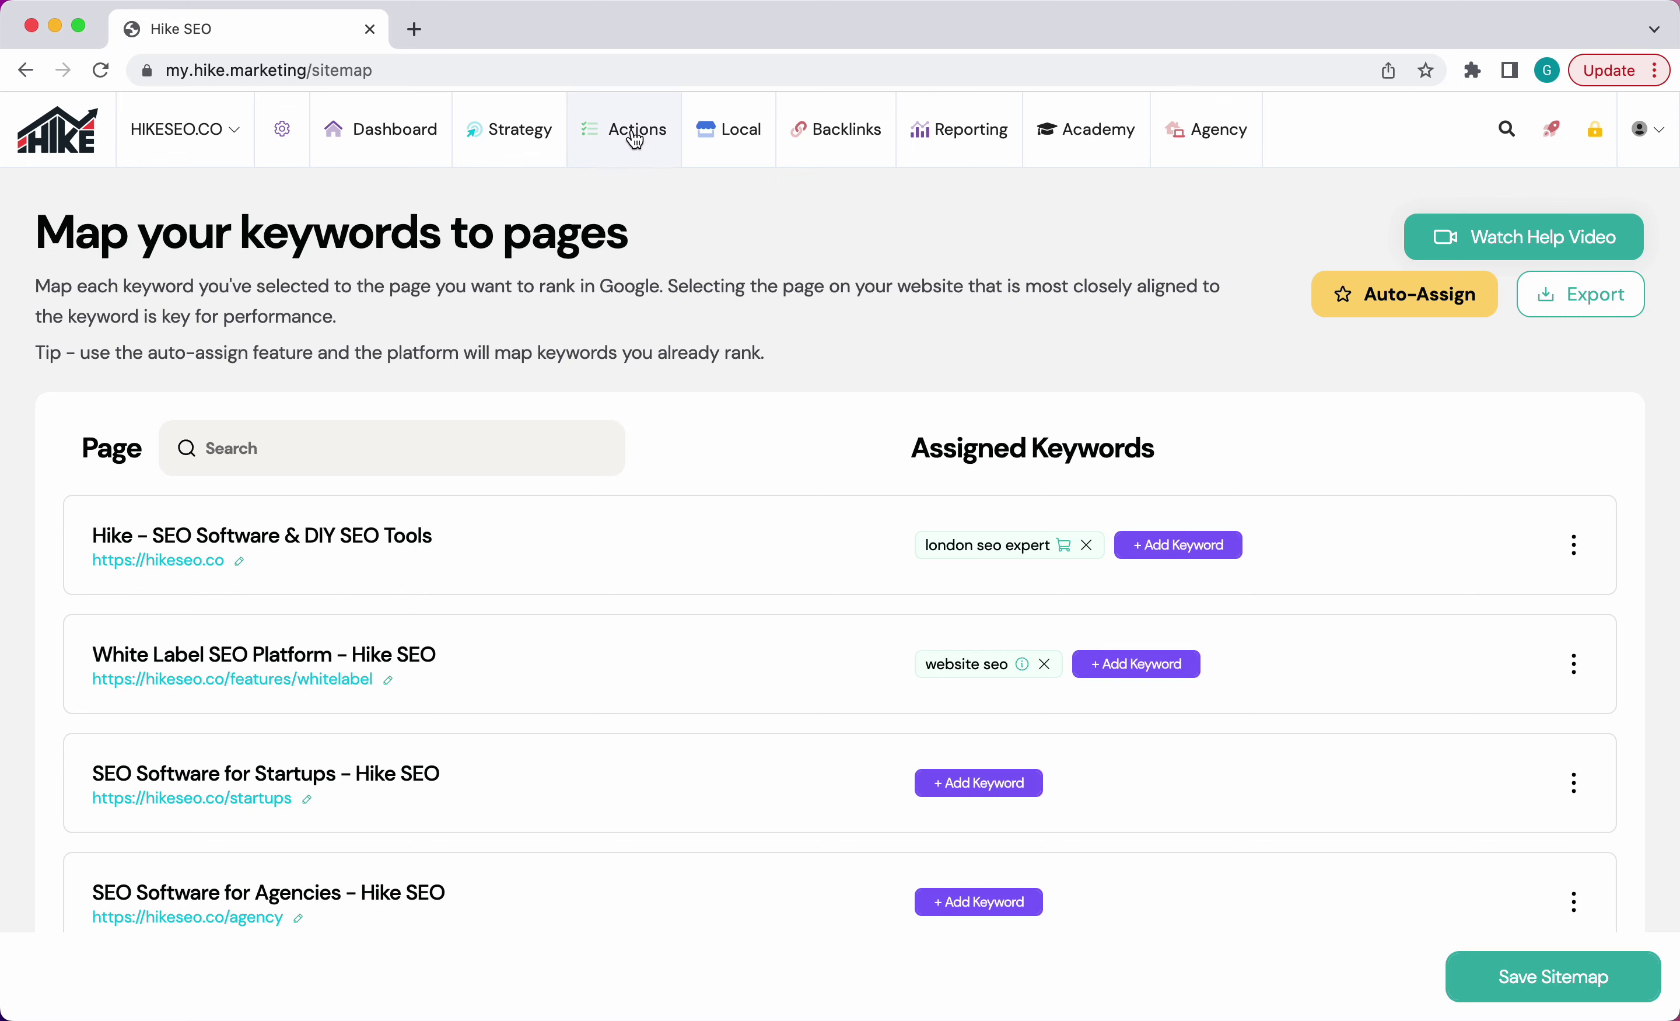
mouse_move(510, 137)
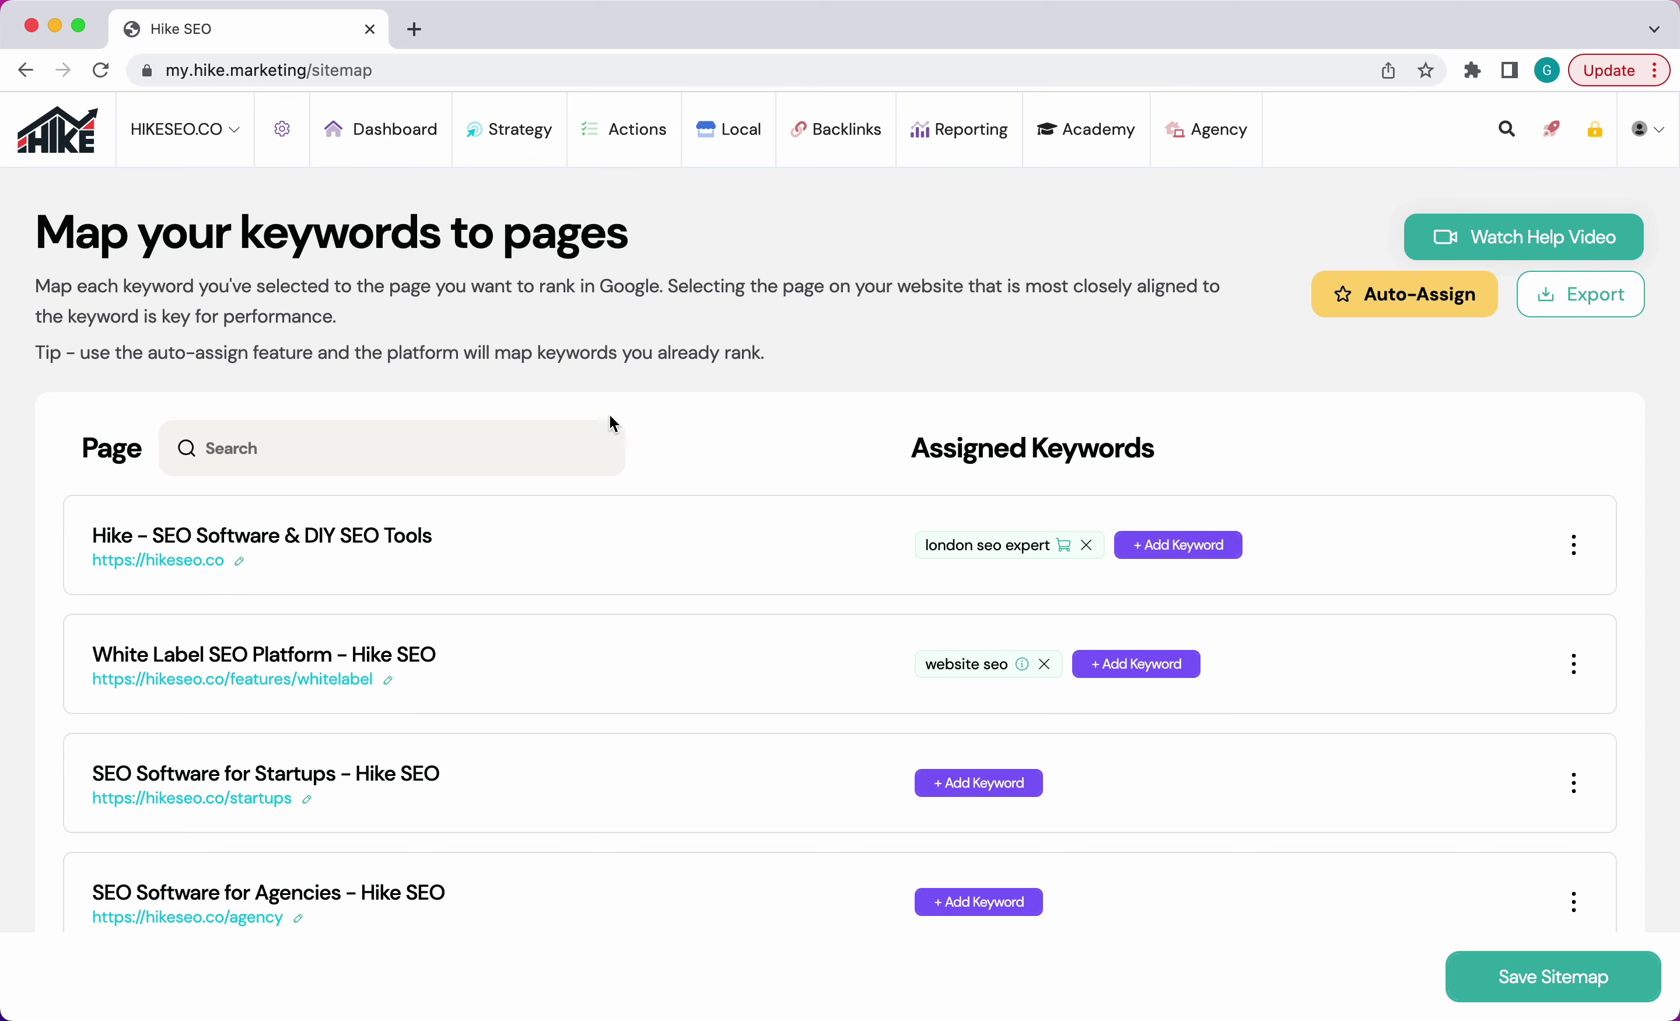
drag(38, 218, 755, 288)
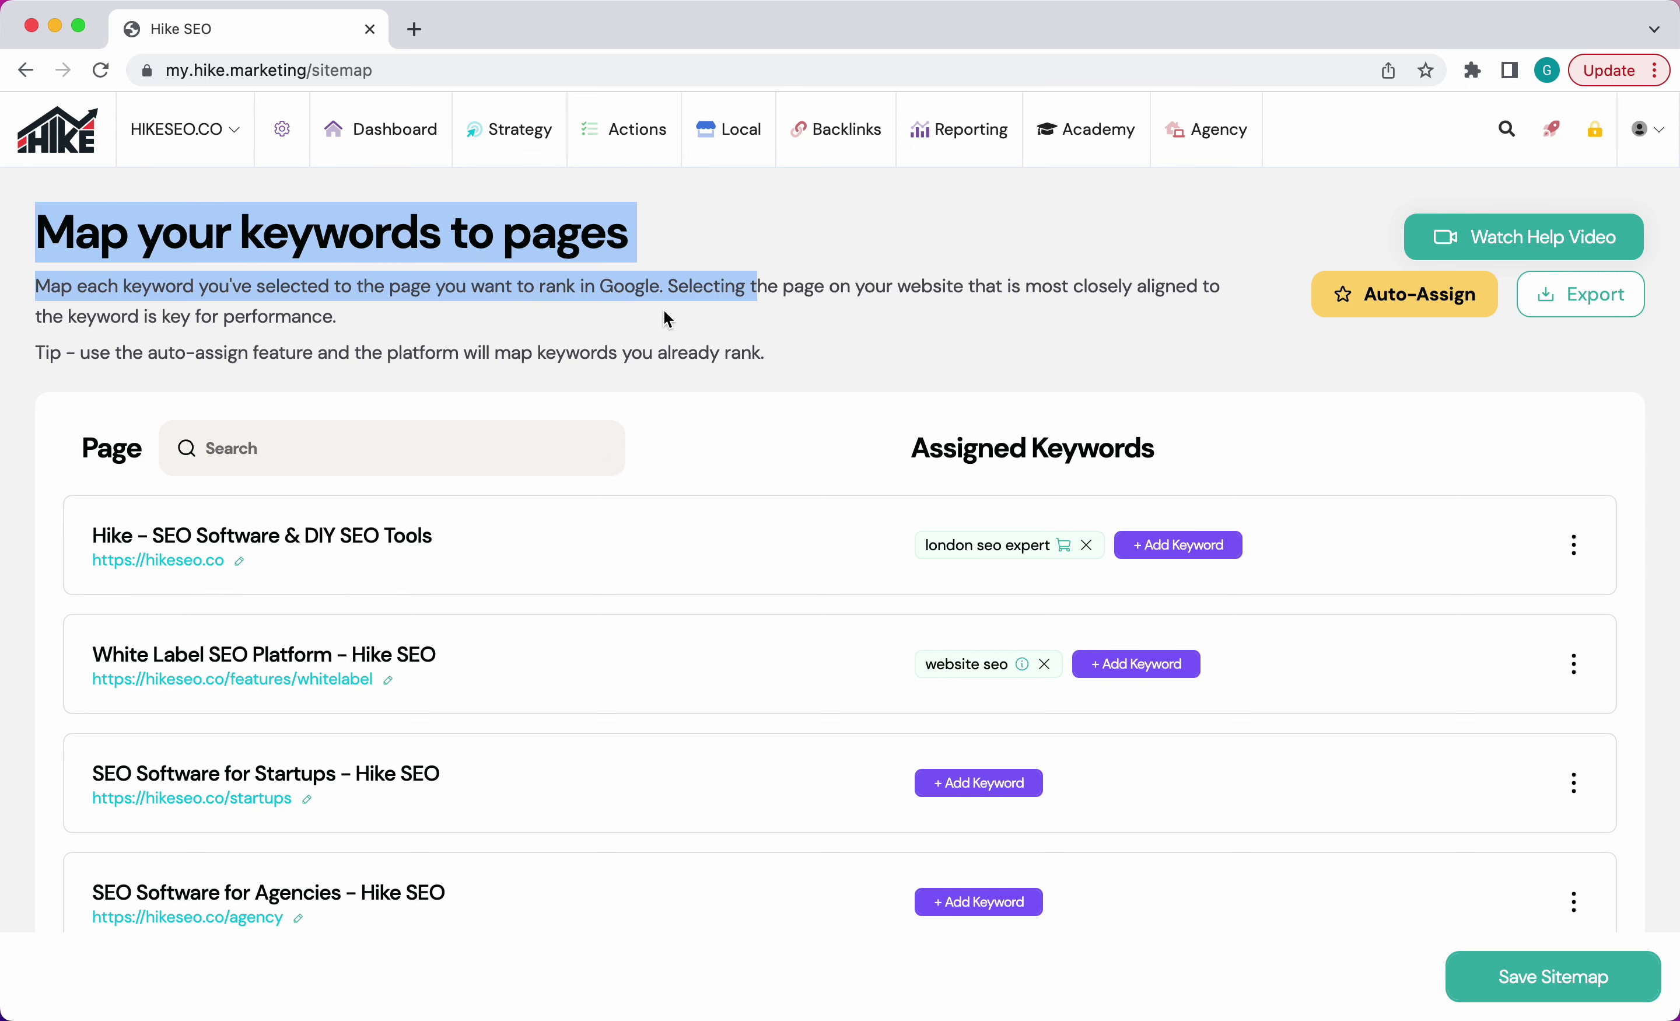
click(291, 331)
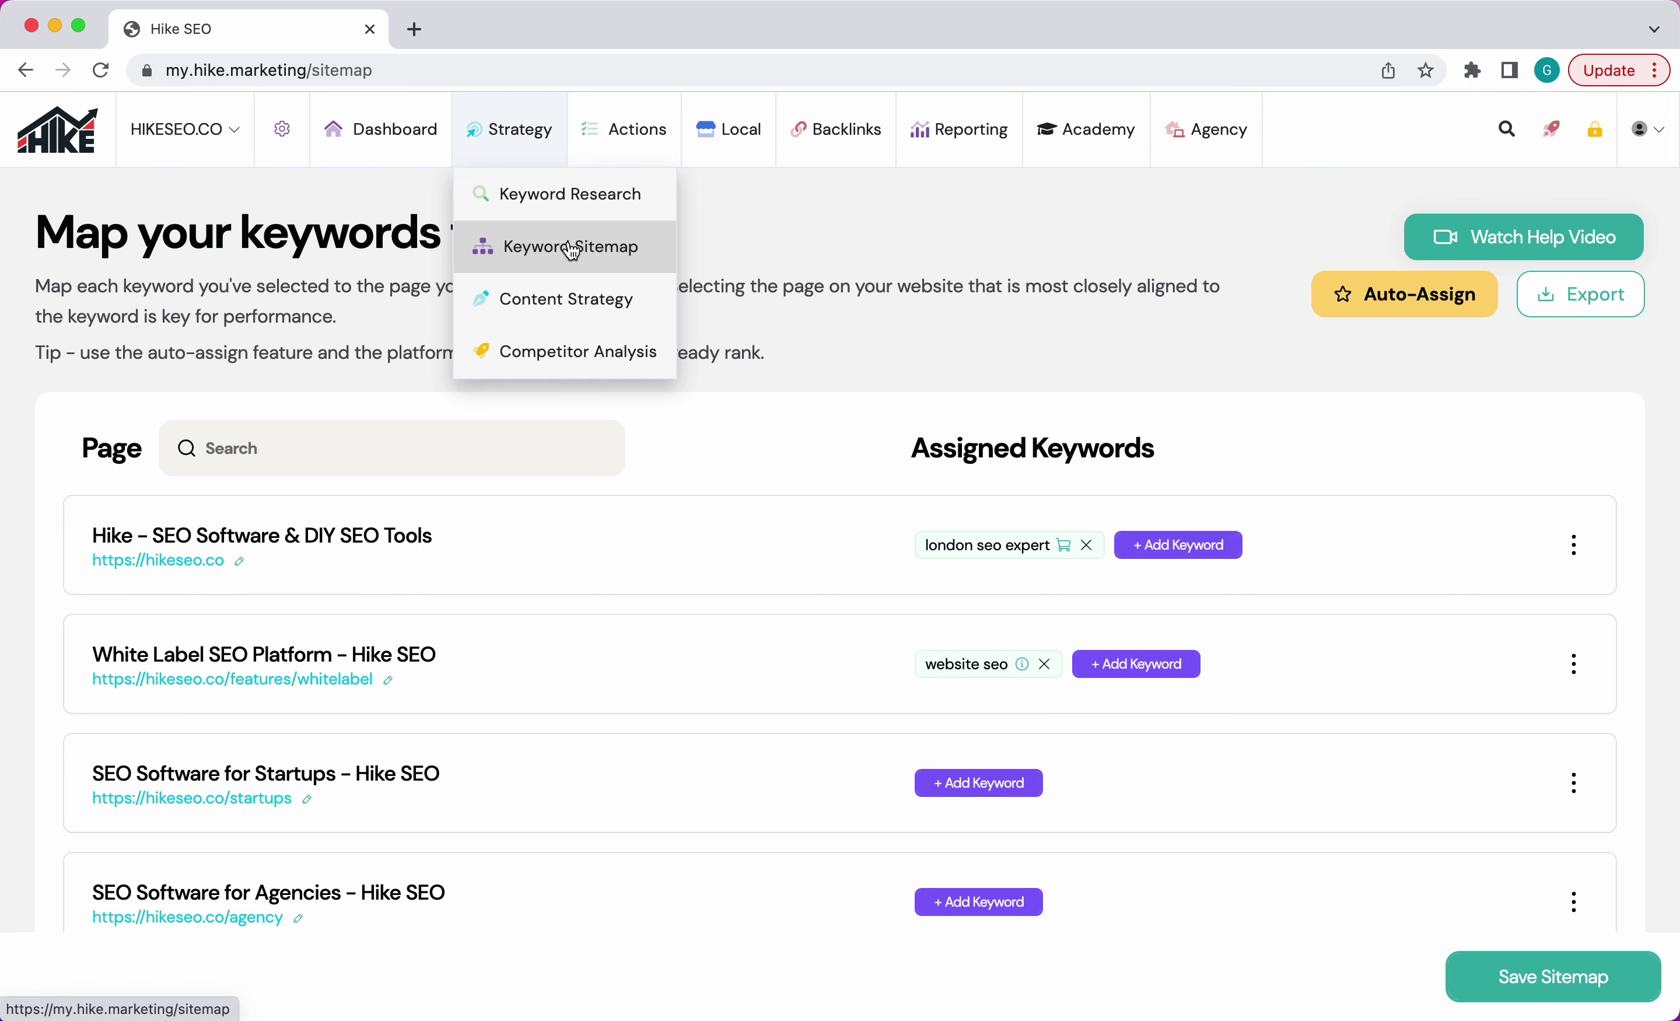
click(528, 249)
Examine the list of website pages available to add to the keyword sitemap, and leave without adding any
scroll(630, 405, down, 3)
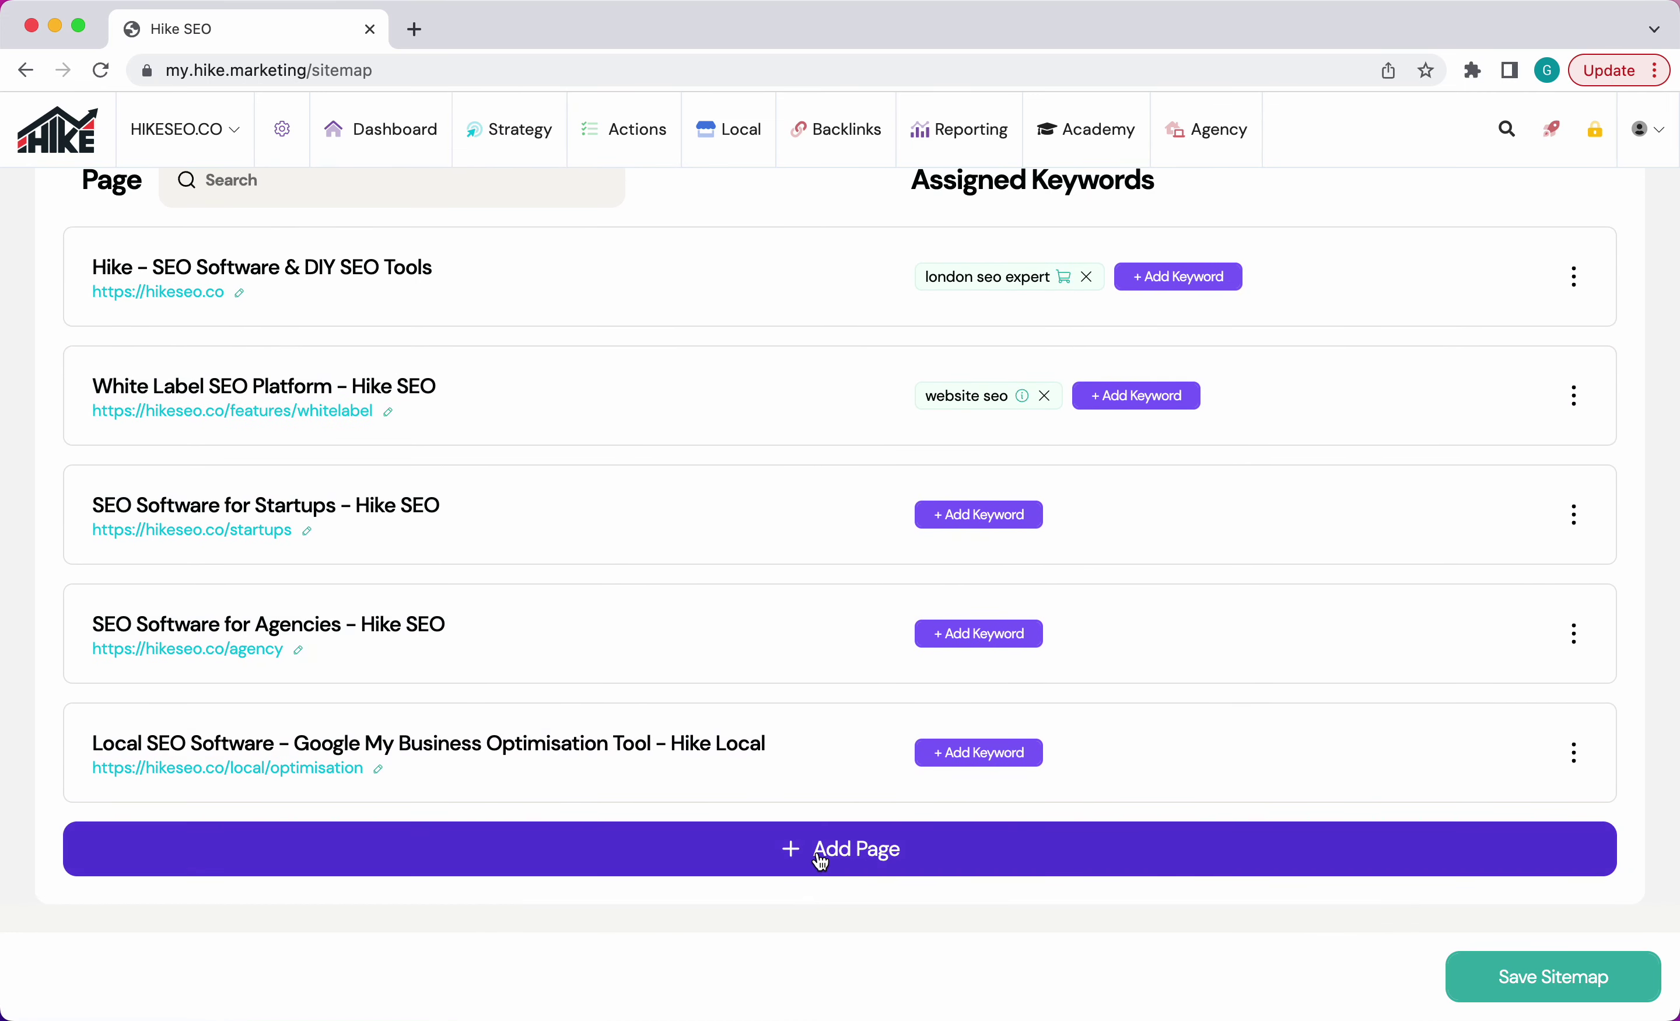
click(820, 853)
click(424, 472)
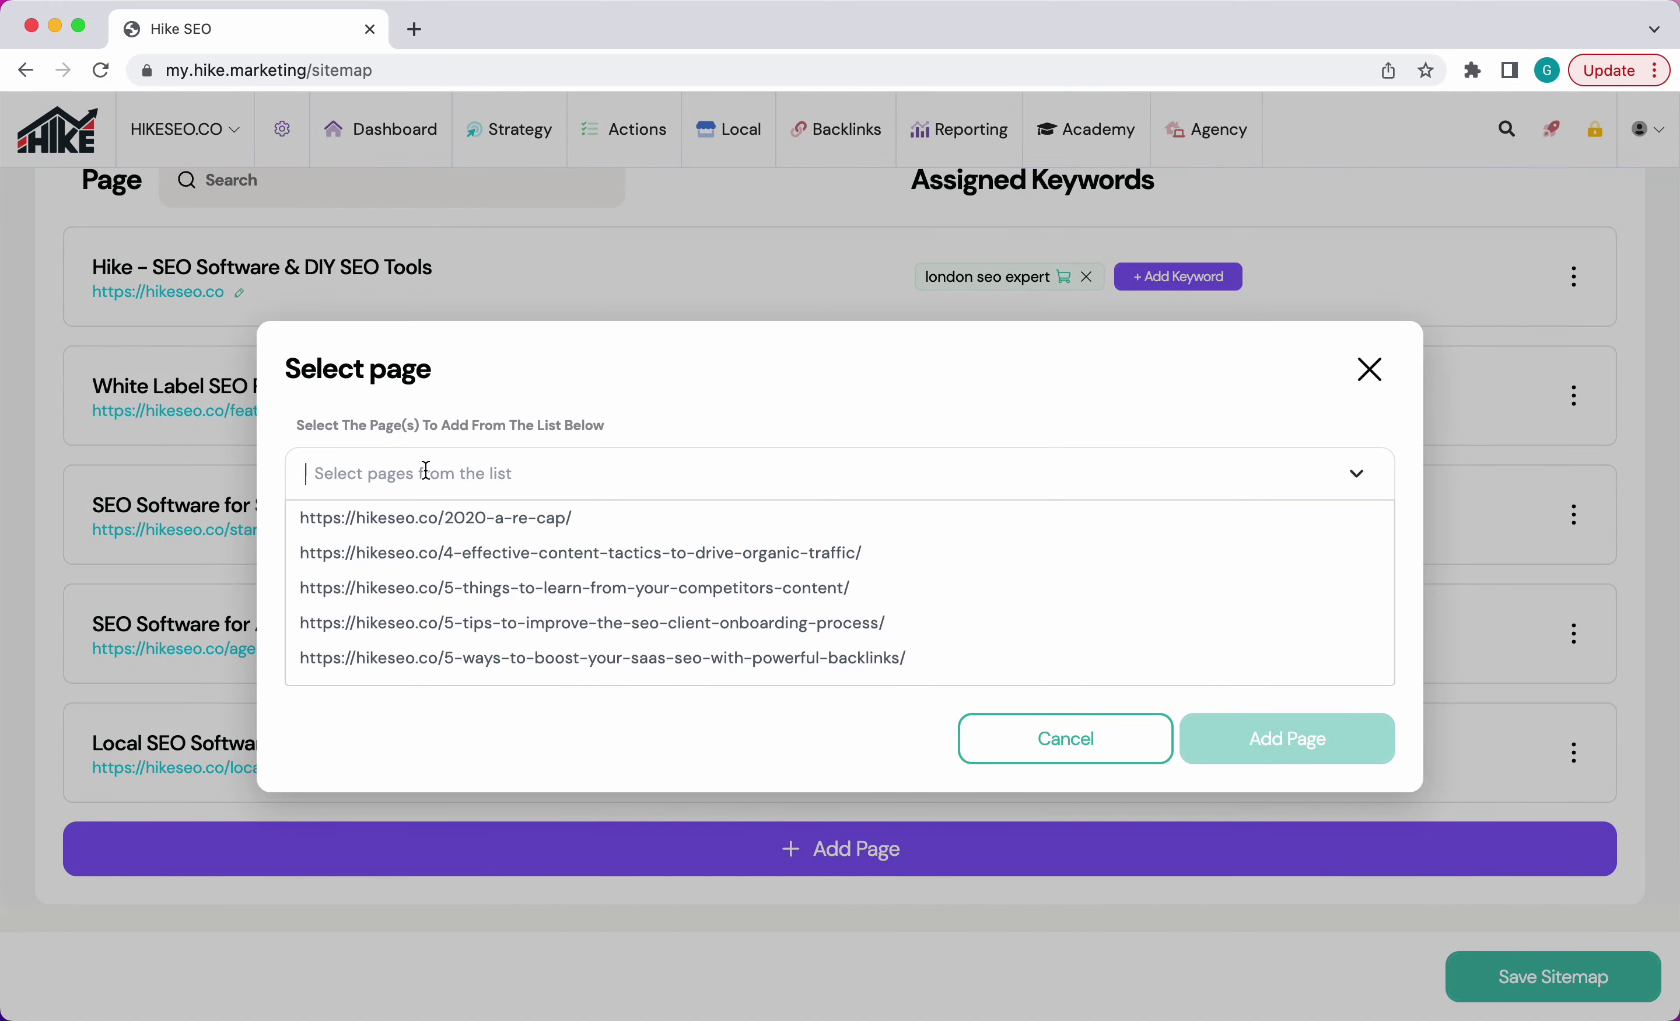
scroll(616, 591, down, 15)
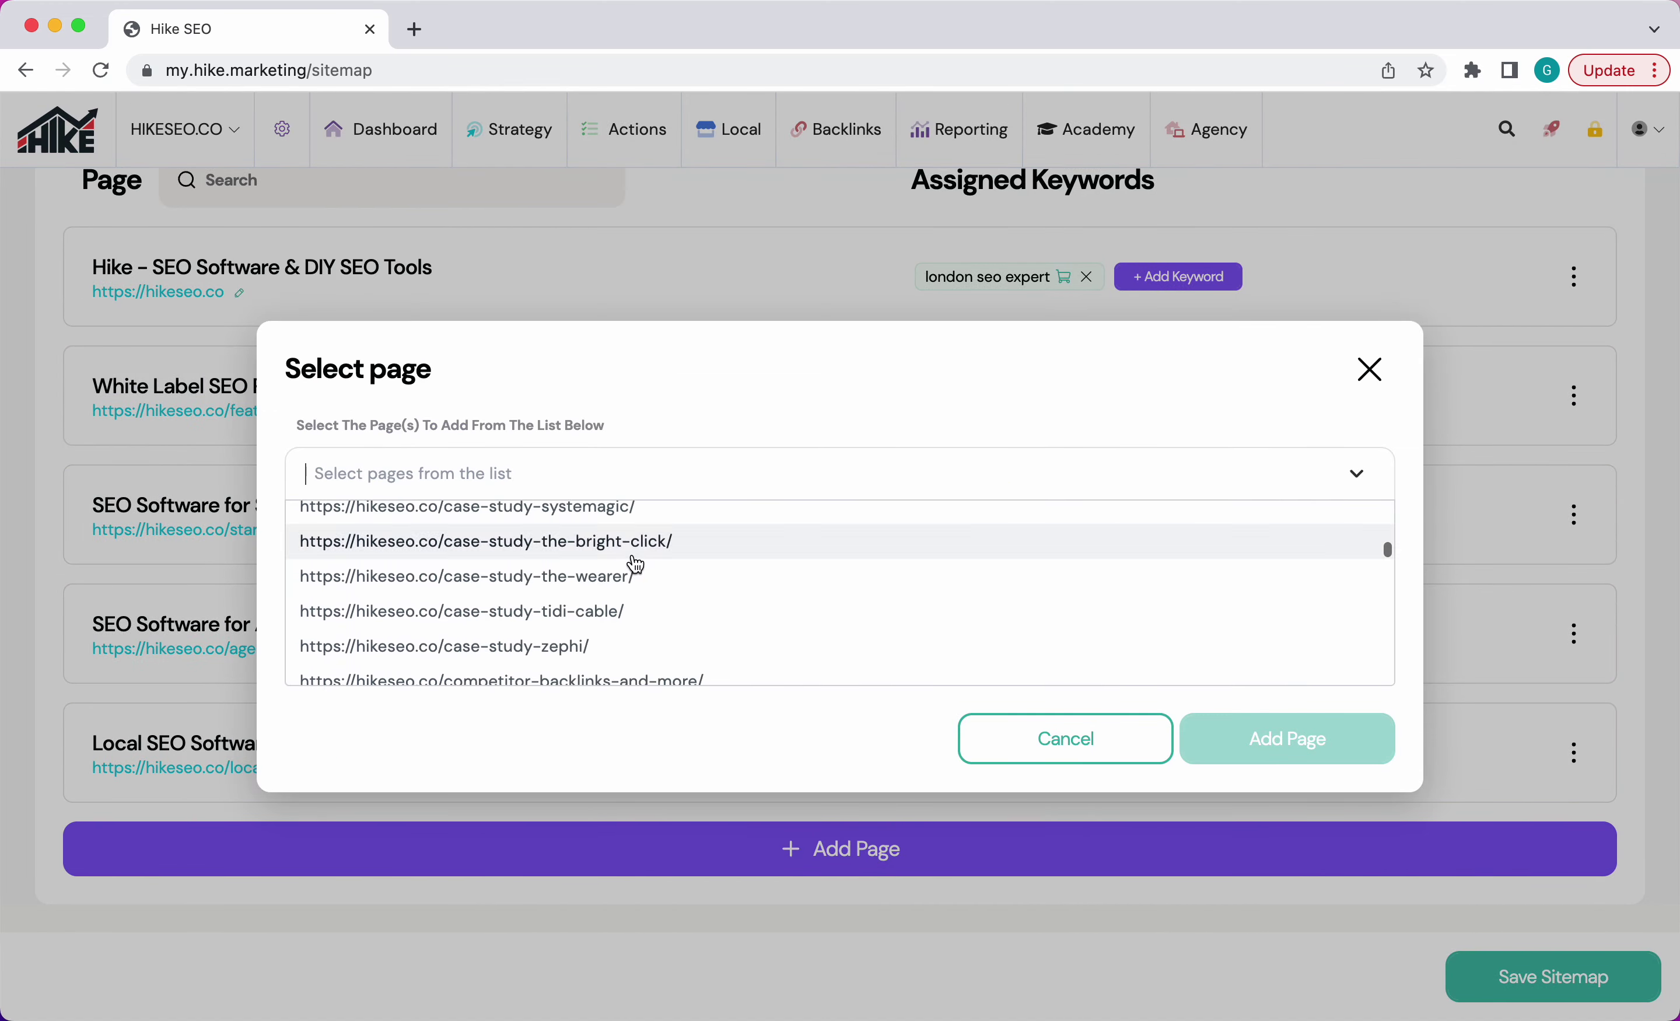
scroll(637, 564, down, 15)
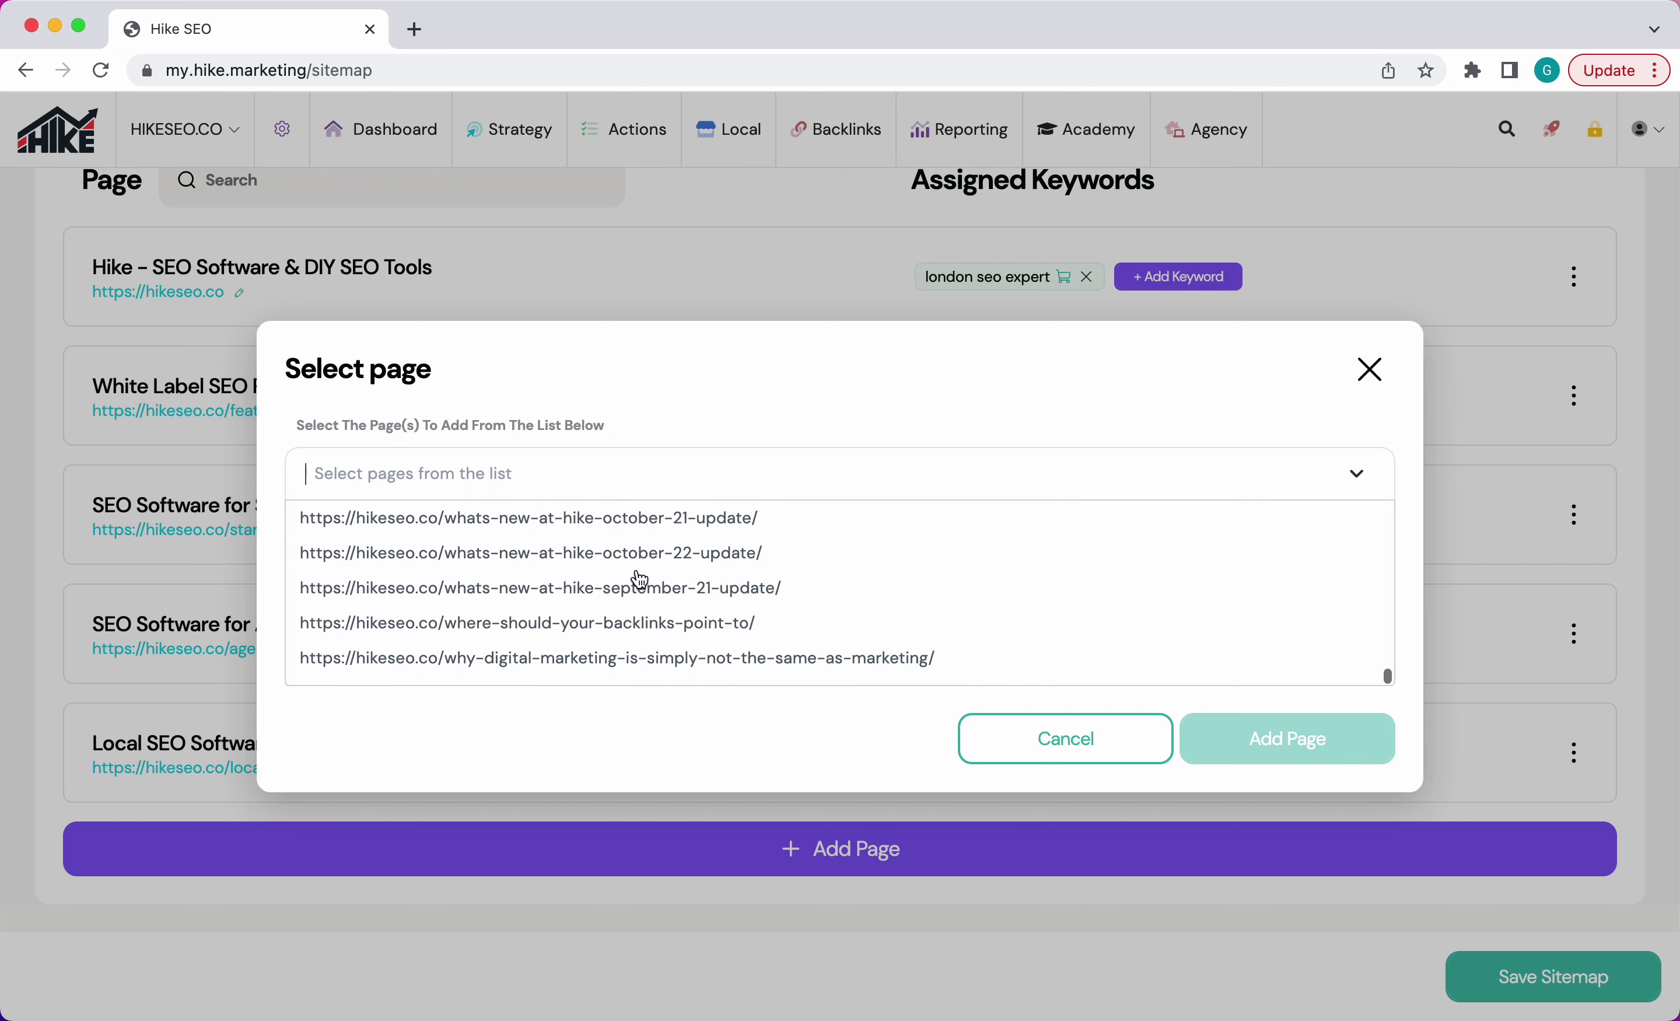
scroll(694, 630, up, 20)
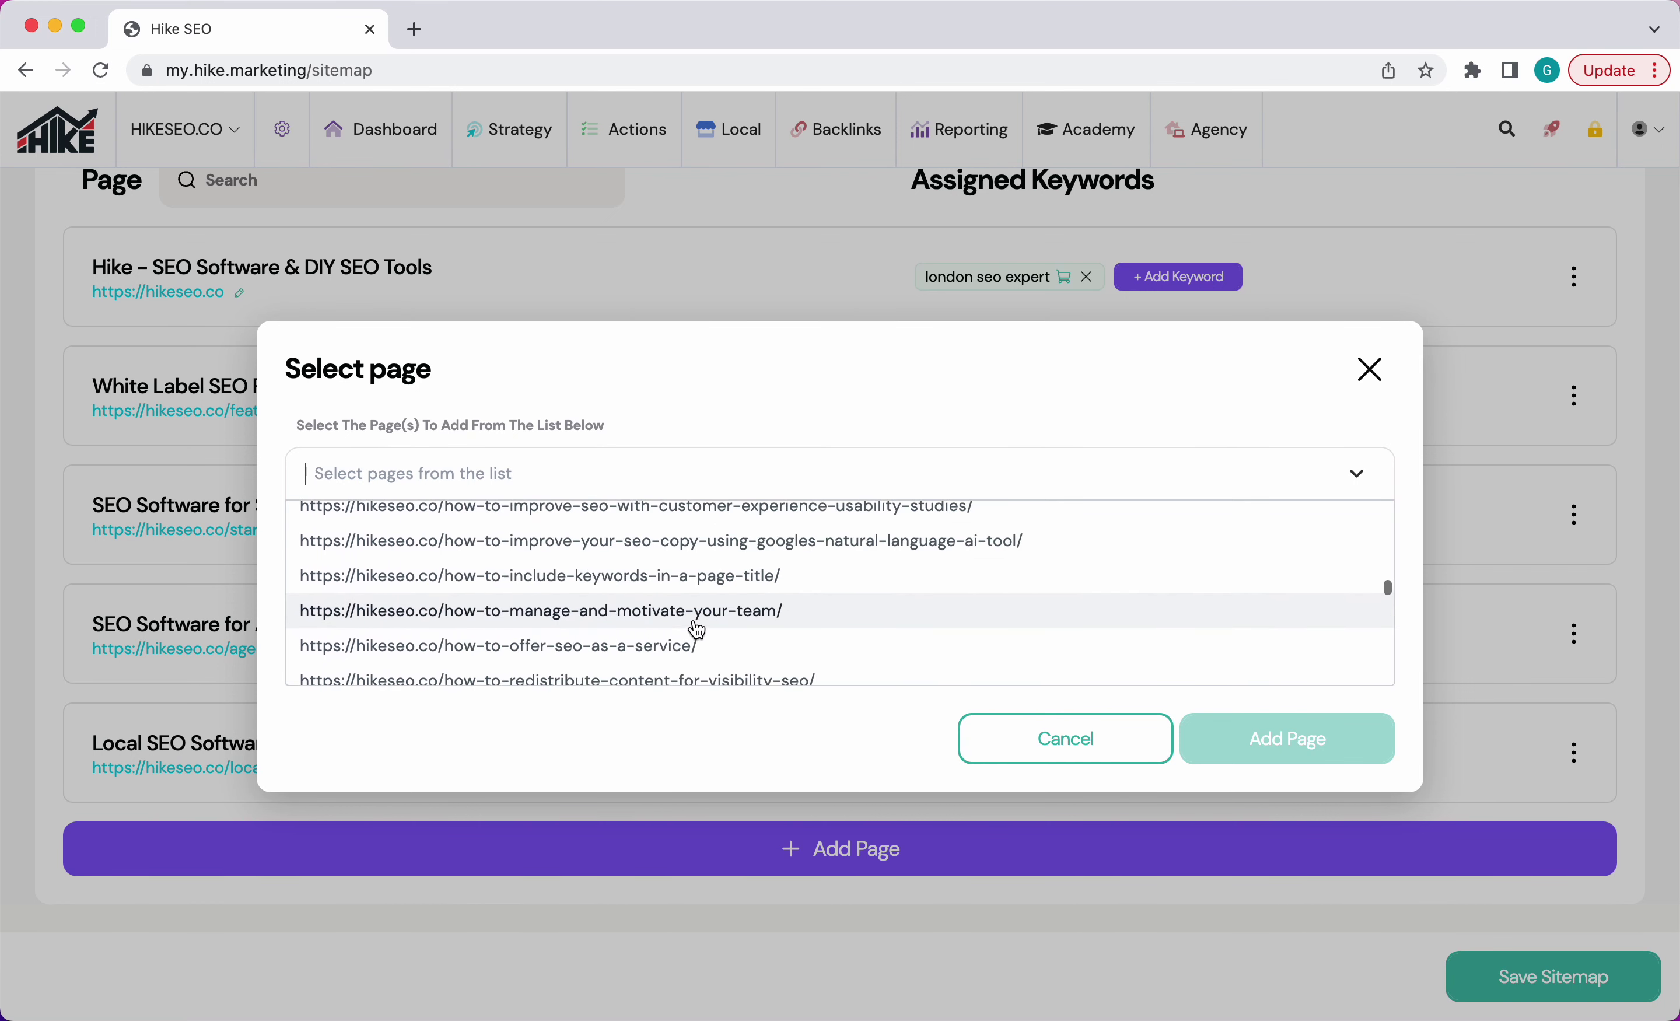
scroll(697, 628, up, 15)
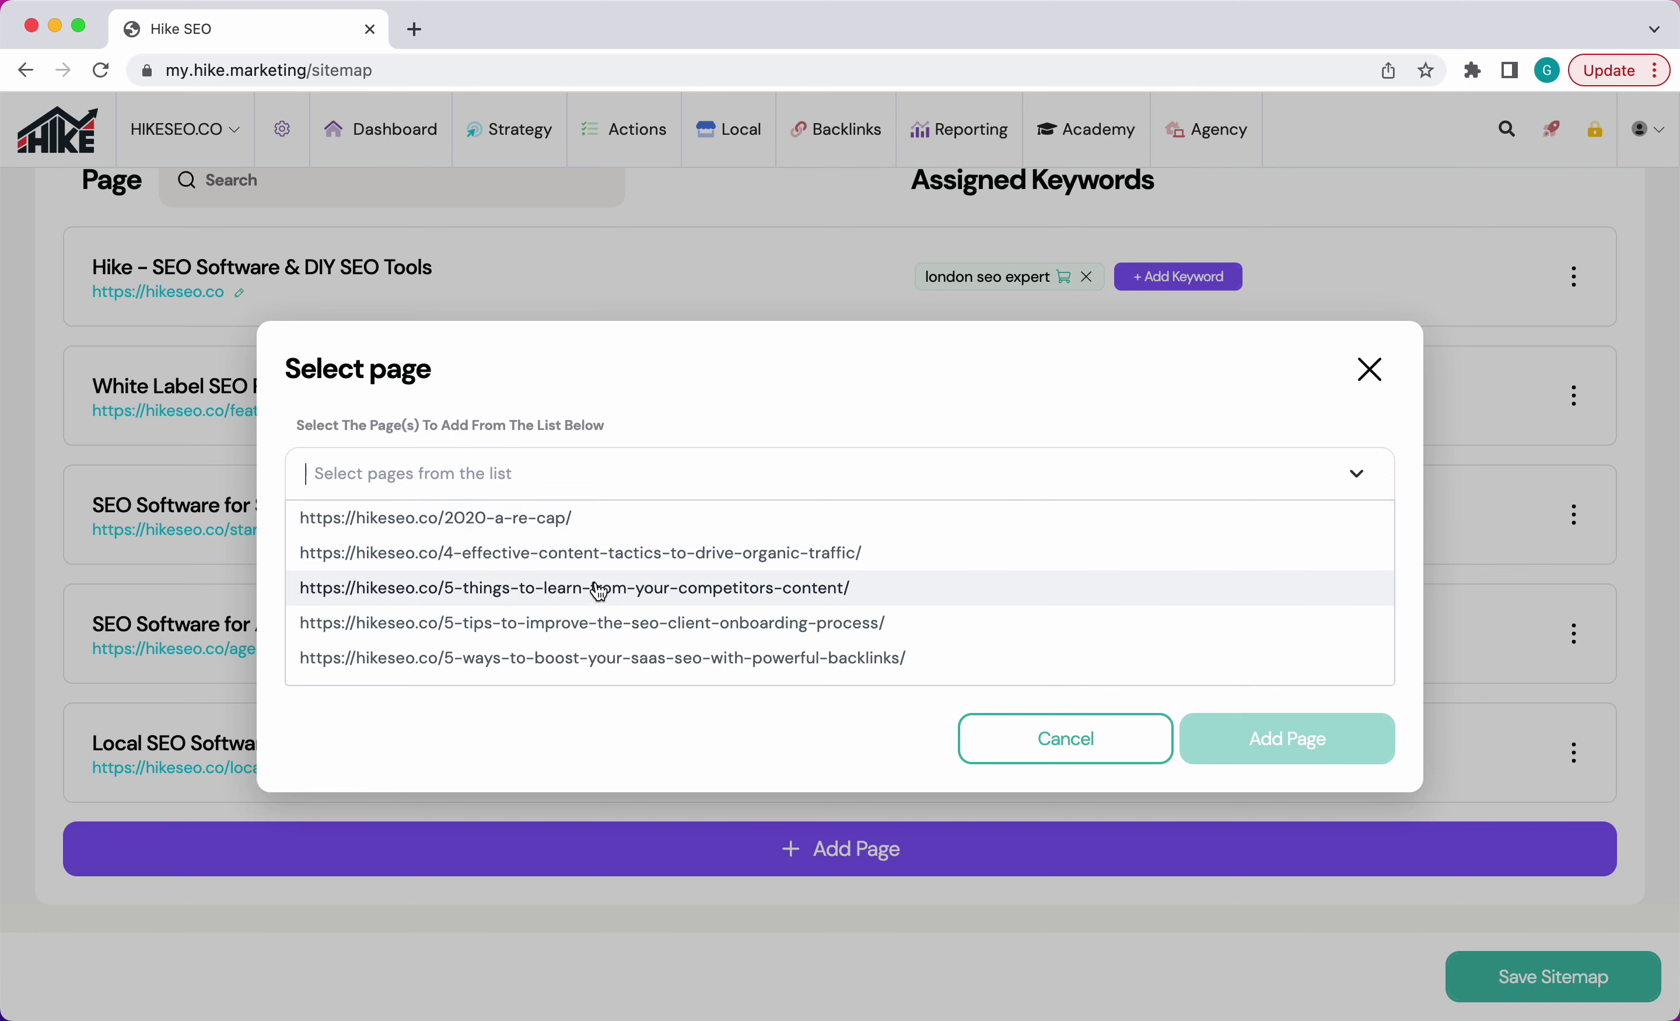
scroll(591, 599, down, 5)
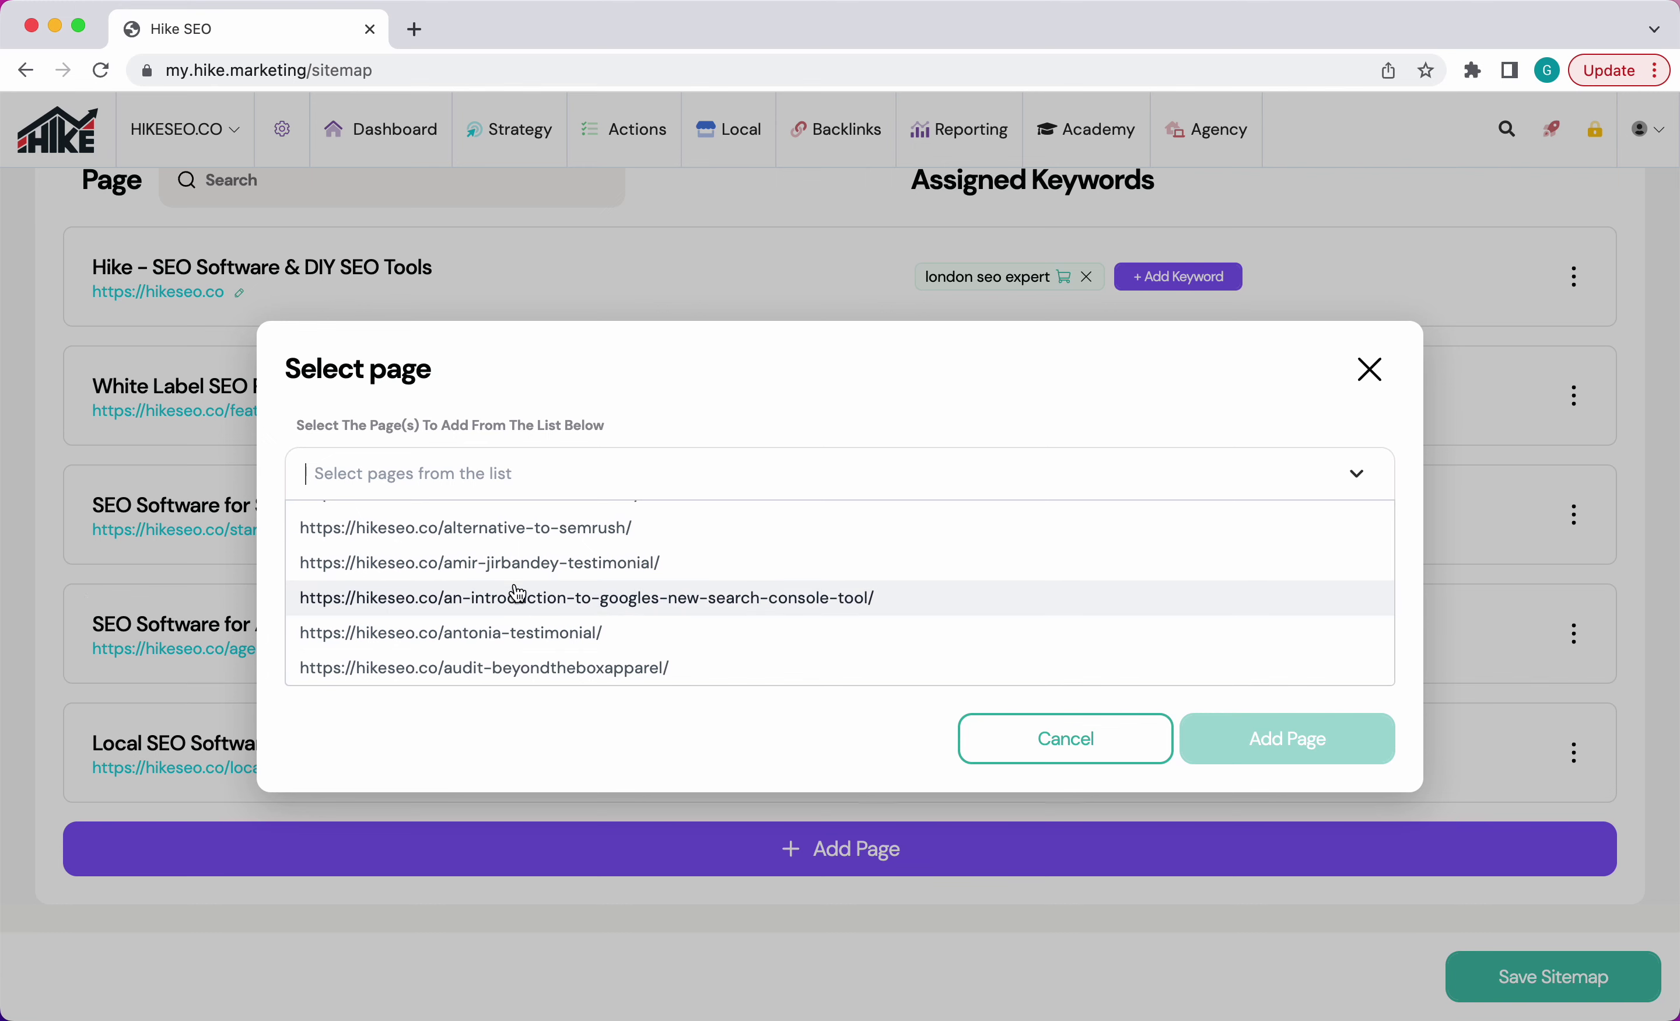
scroll(1052, 571, down, 10)
scroll(1052, 571, down, 20)
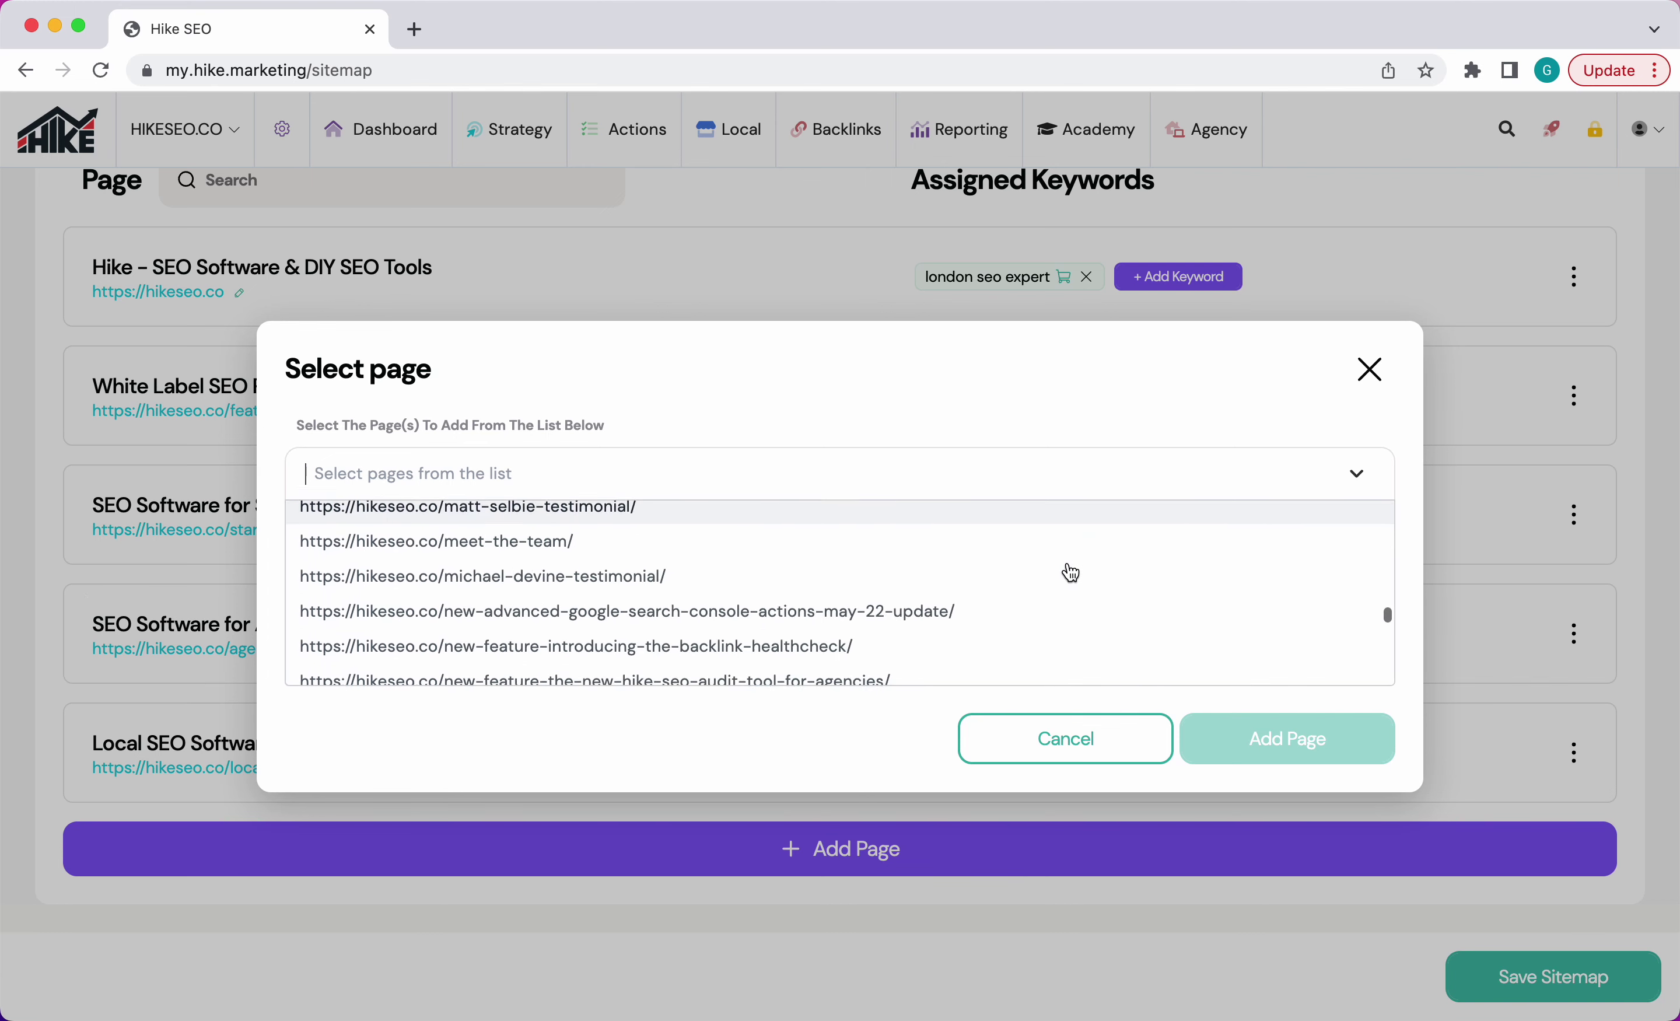
click(1099, 757)
Review the sitemap's pages and the keywords assigned to each of them
scroll(662, 445, up, 5)
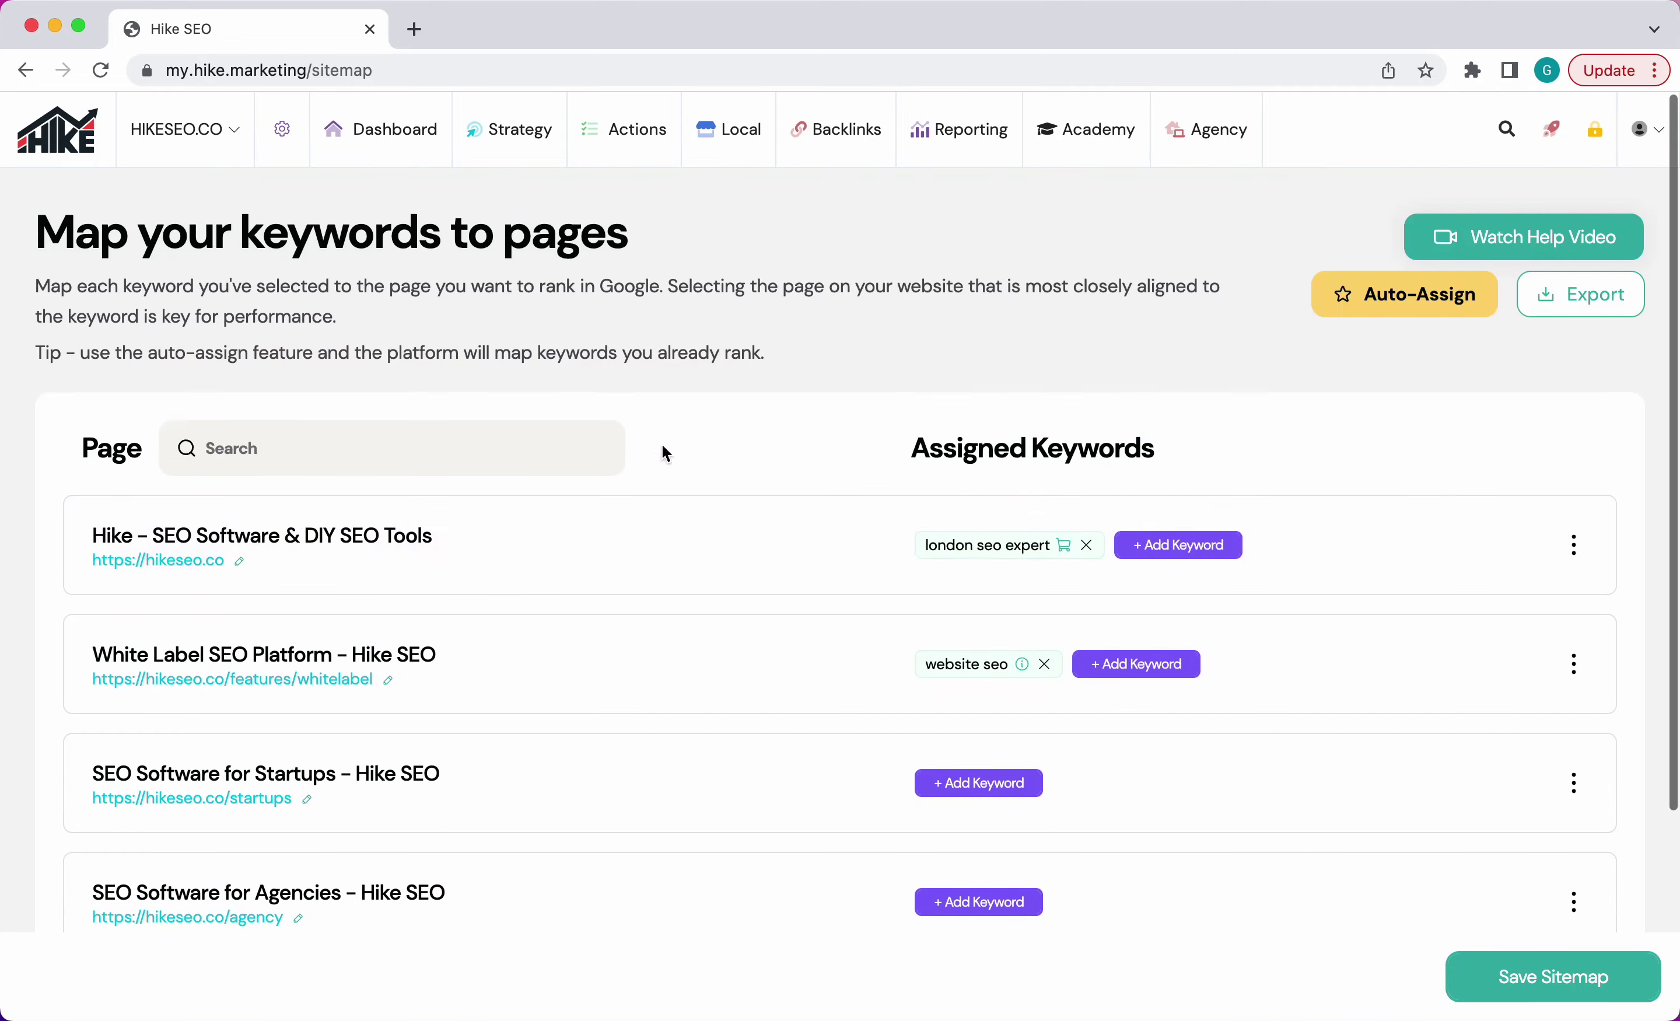
scroll(456, 598, down, 5)
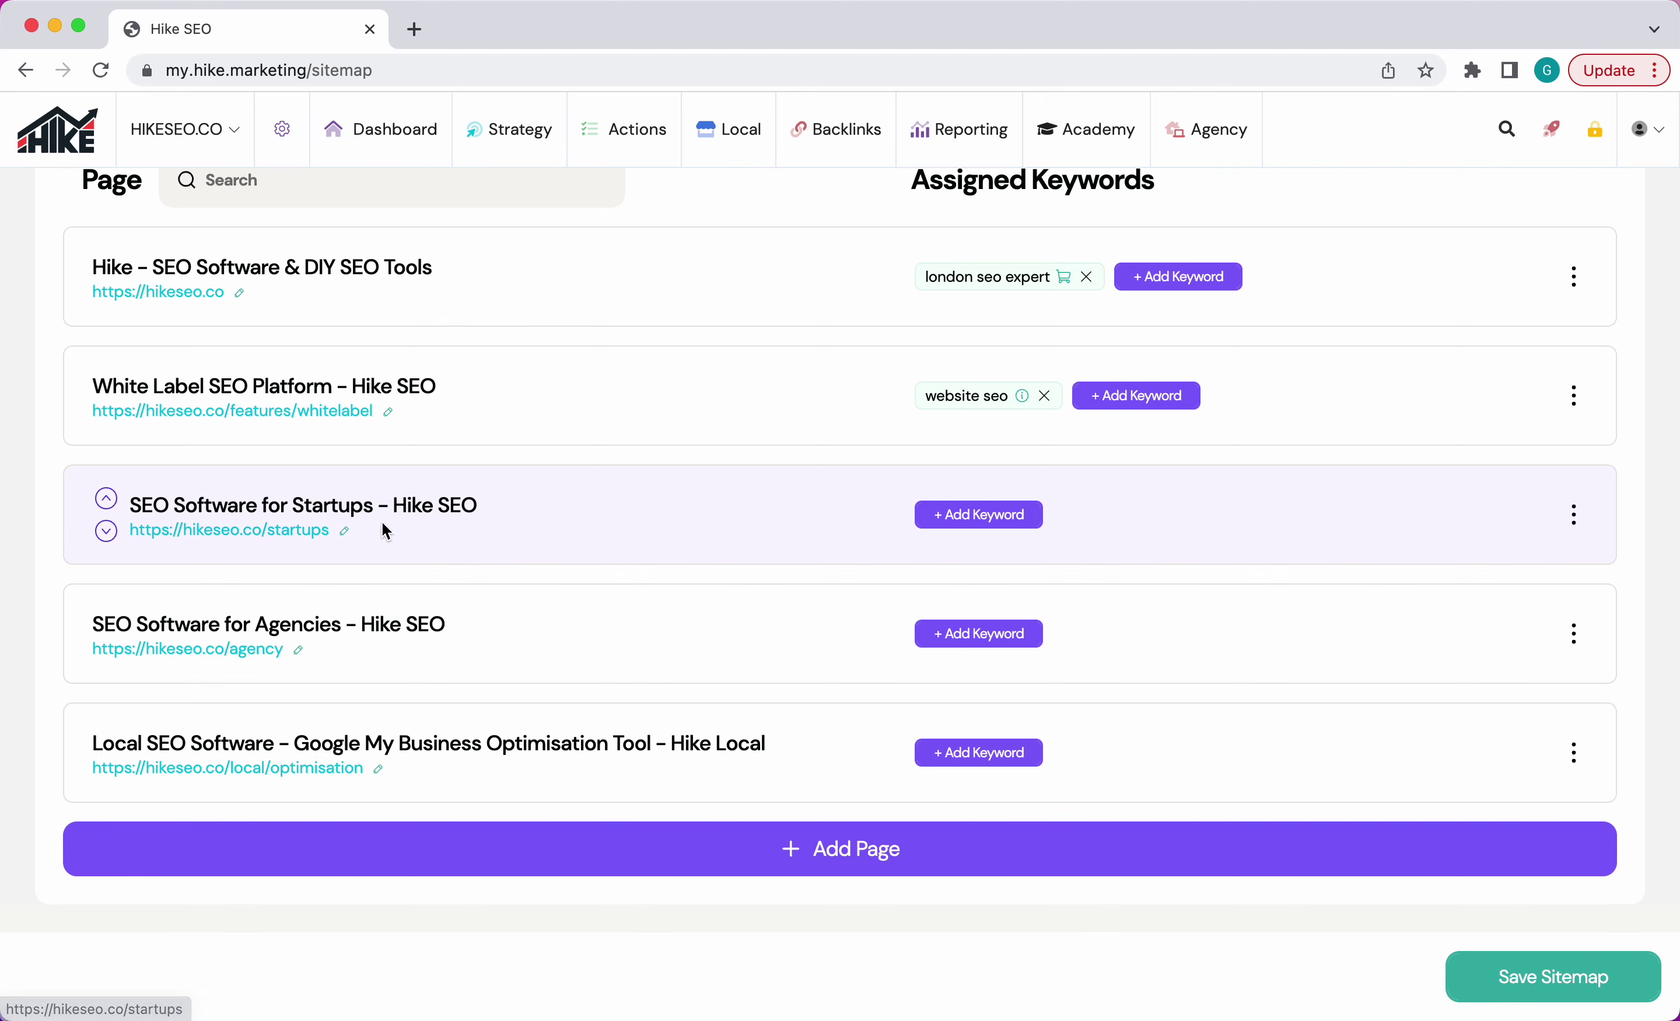
scroll(525, 503, up, 3)
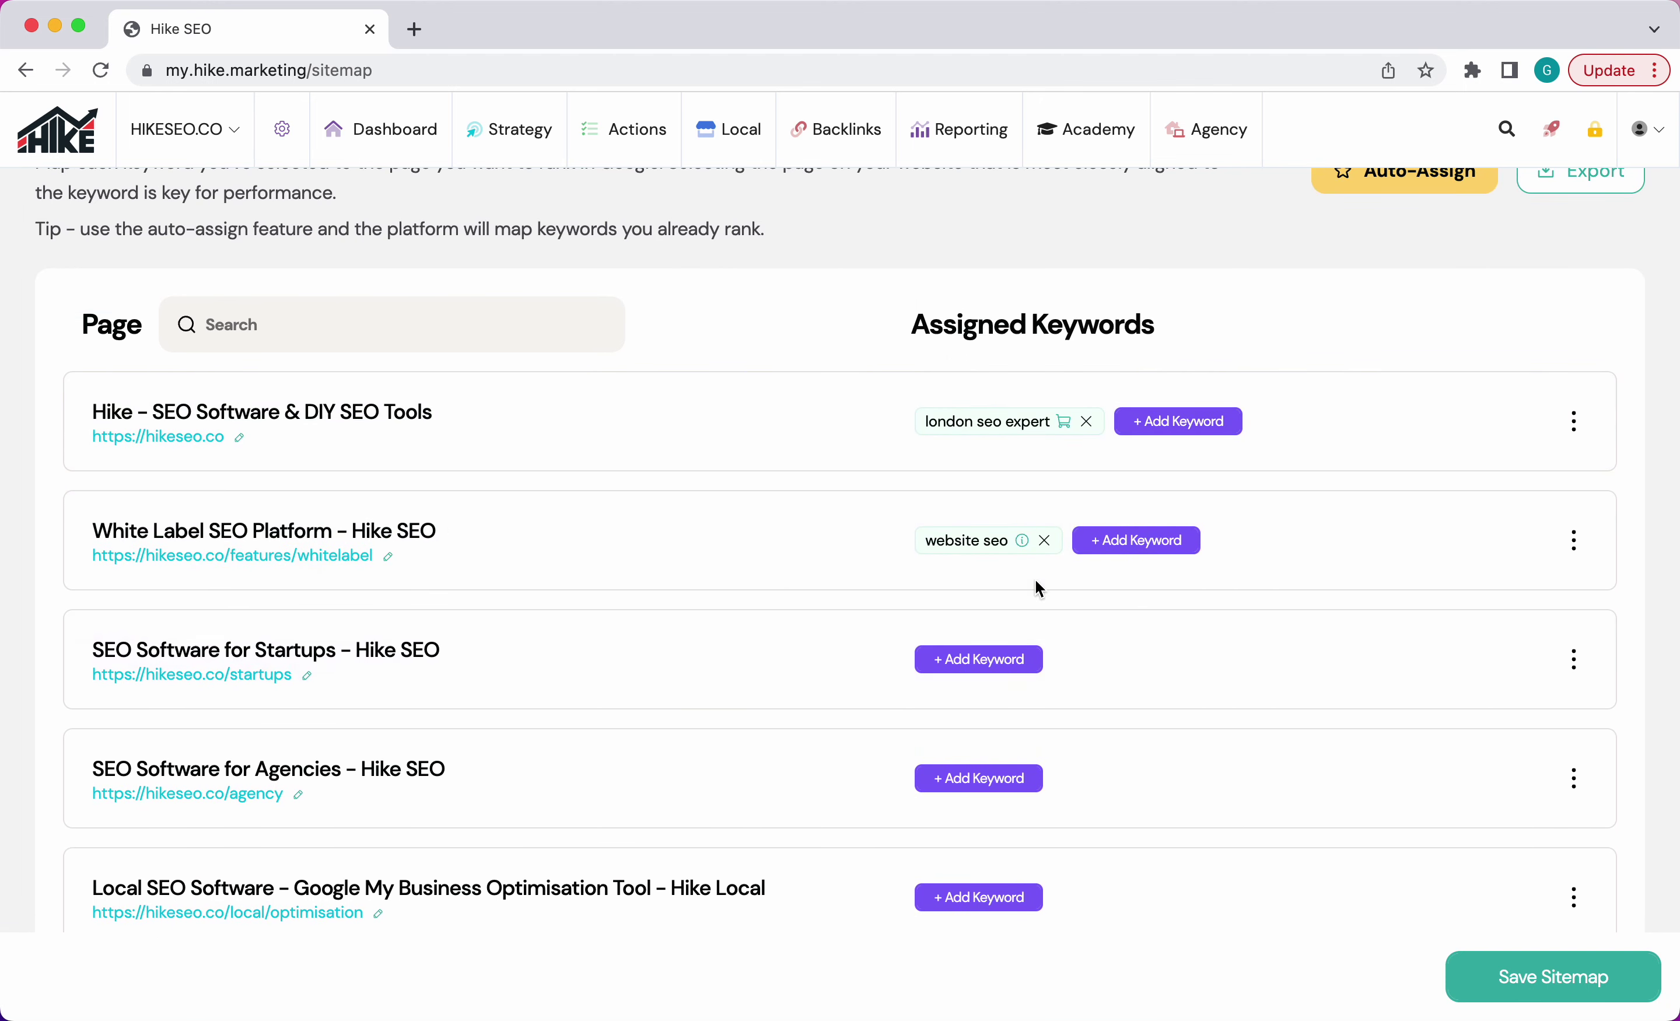
scroll(517, 421, up, 1)
click(358, 368)
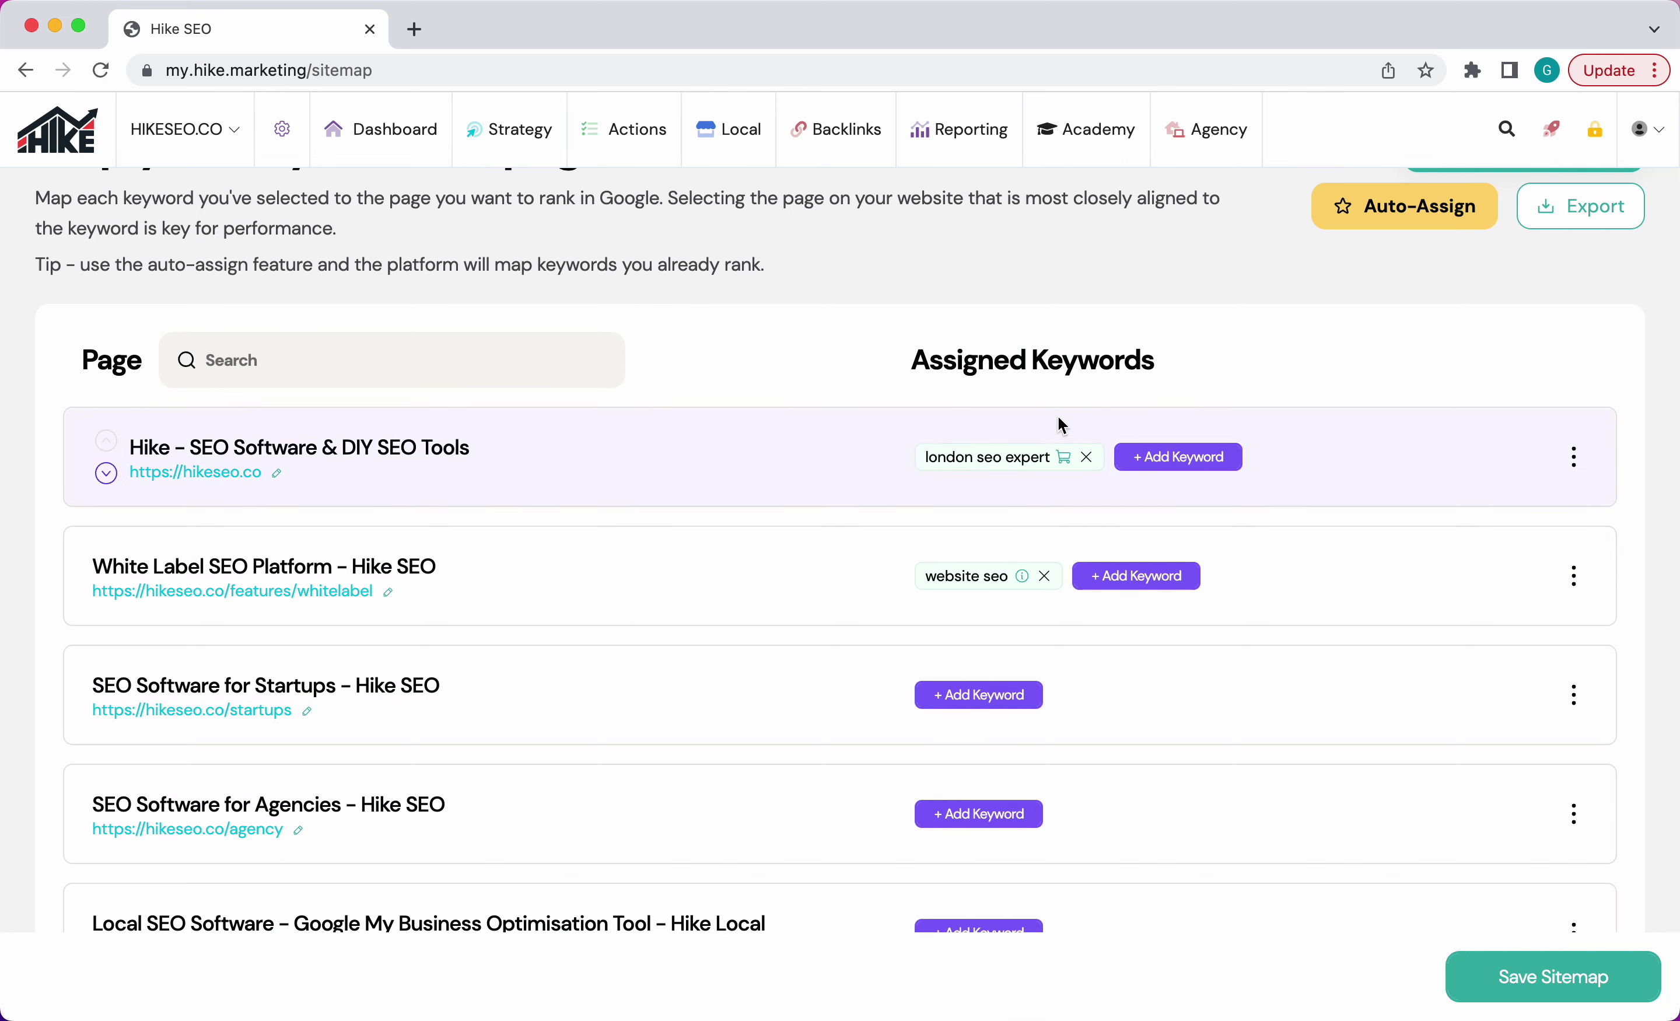
scroll(482, 622, down, 3)
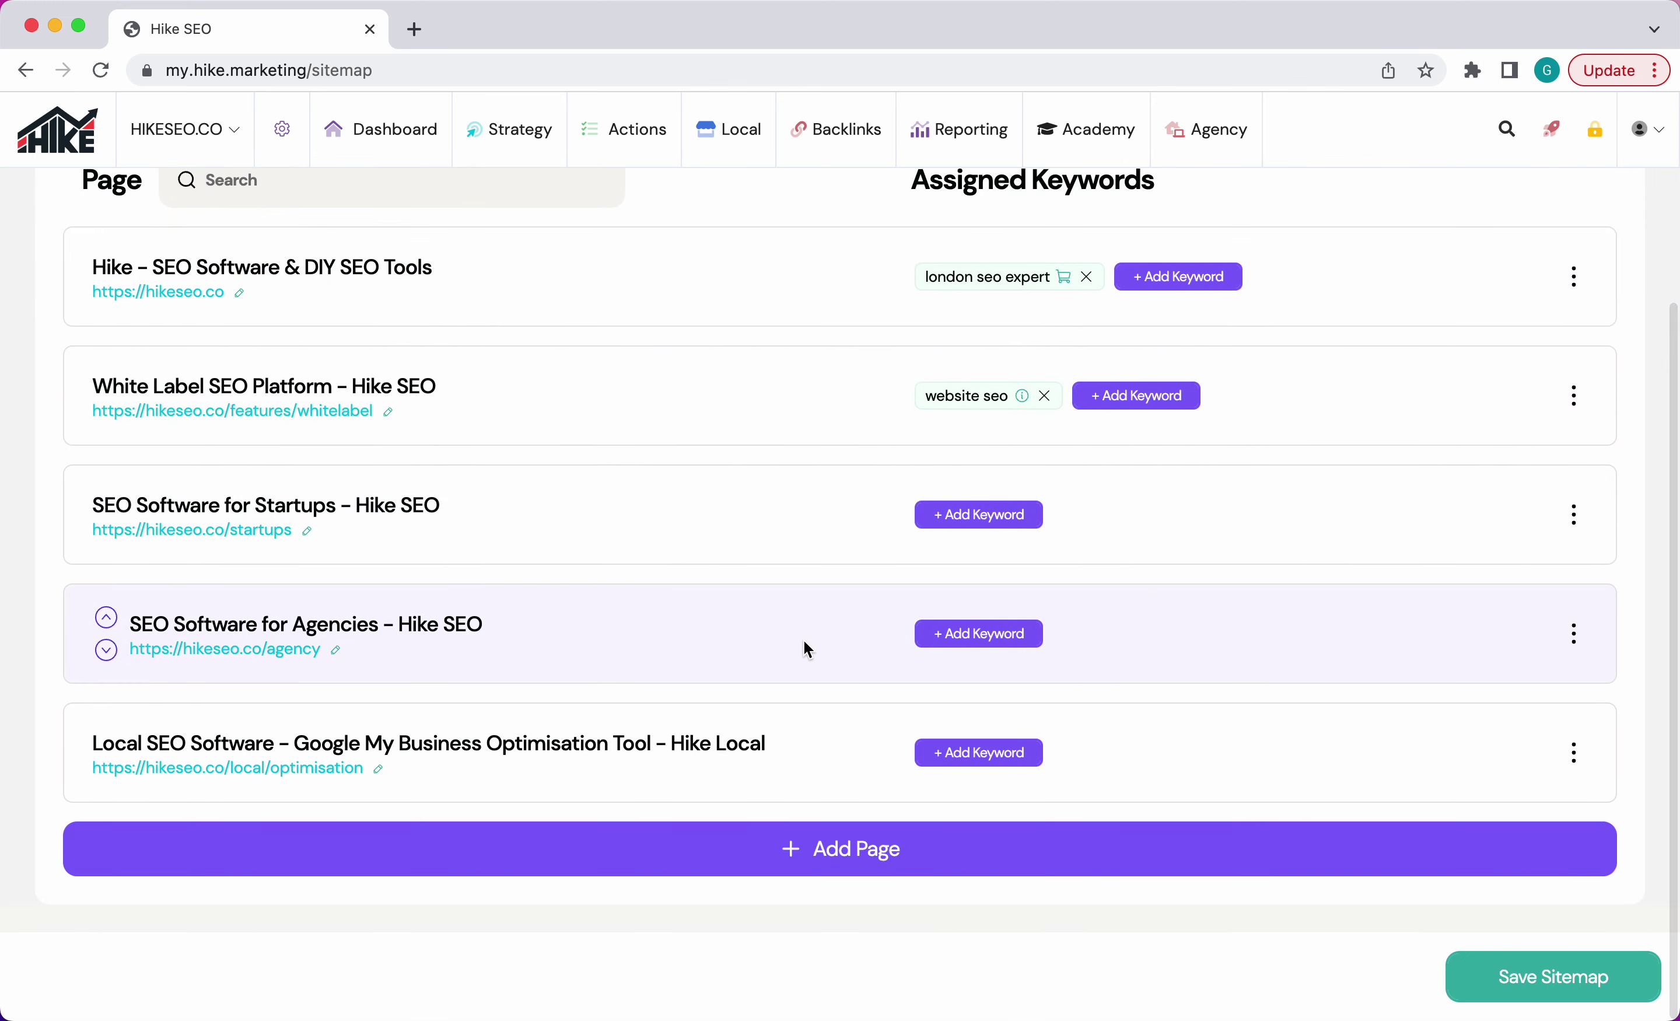
Try to auto-assign the chosen keywords to the website's pages
scroll(804, 642, up, 5)
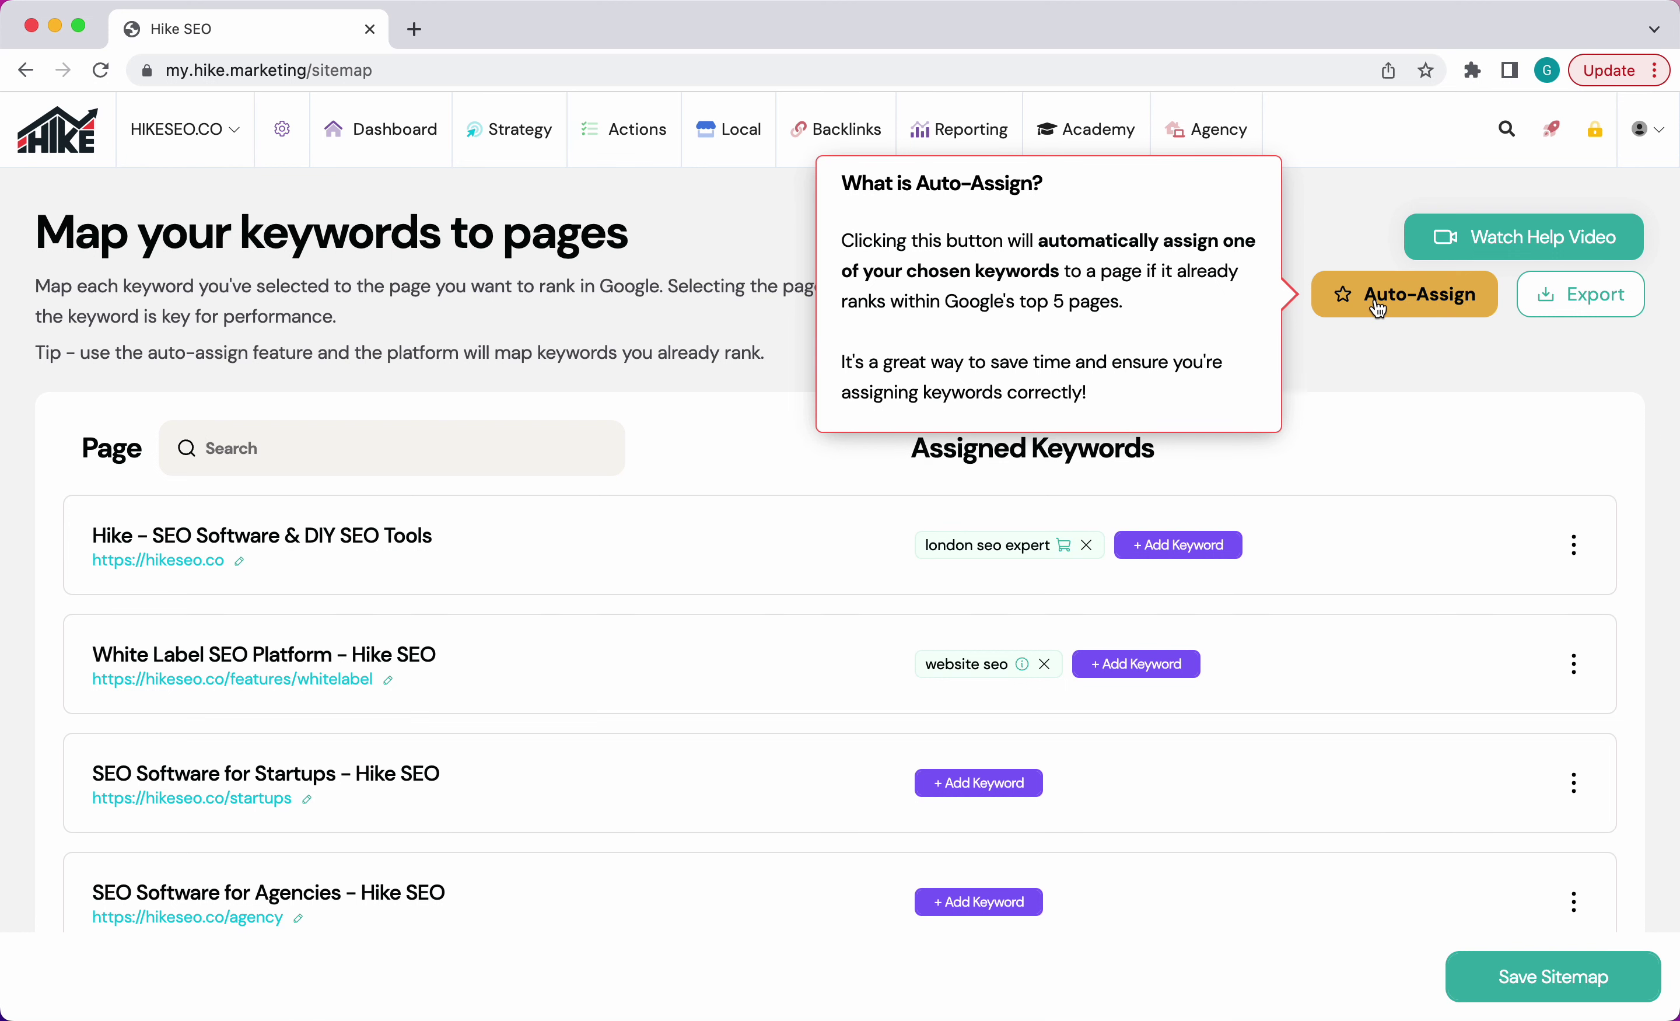
mouse_move(511, 168)
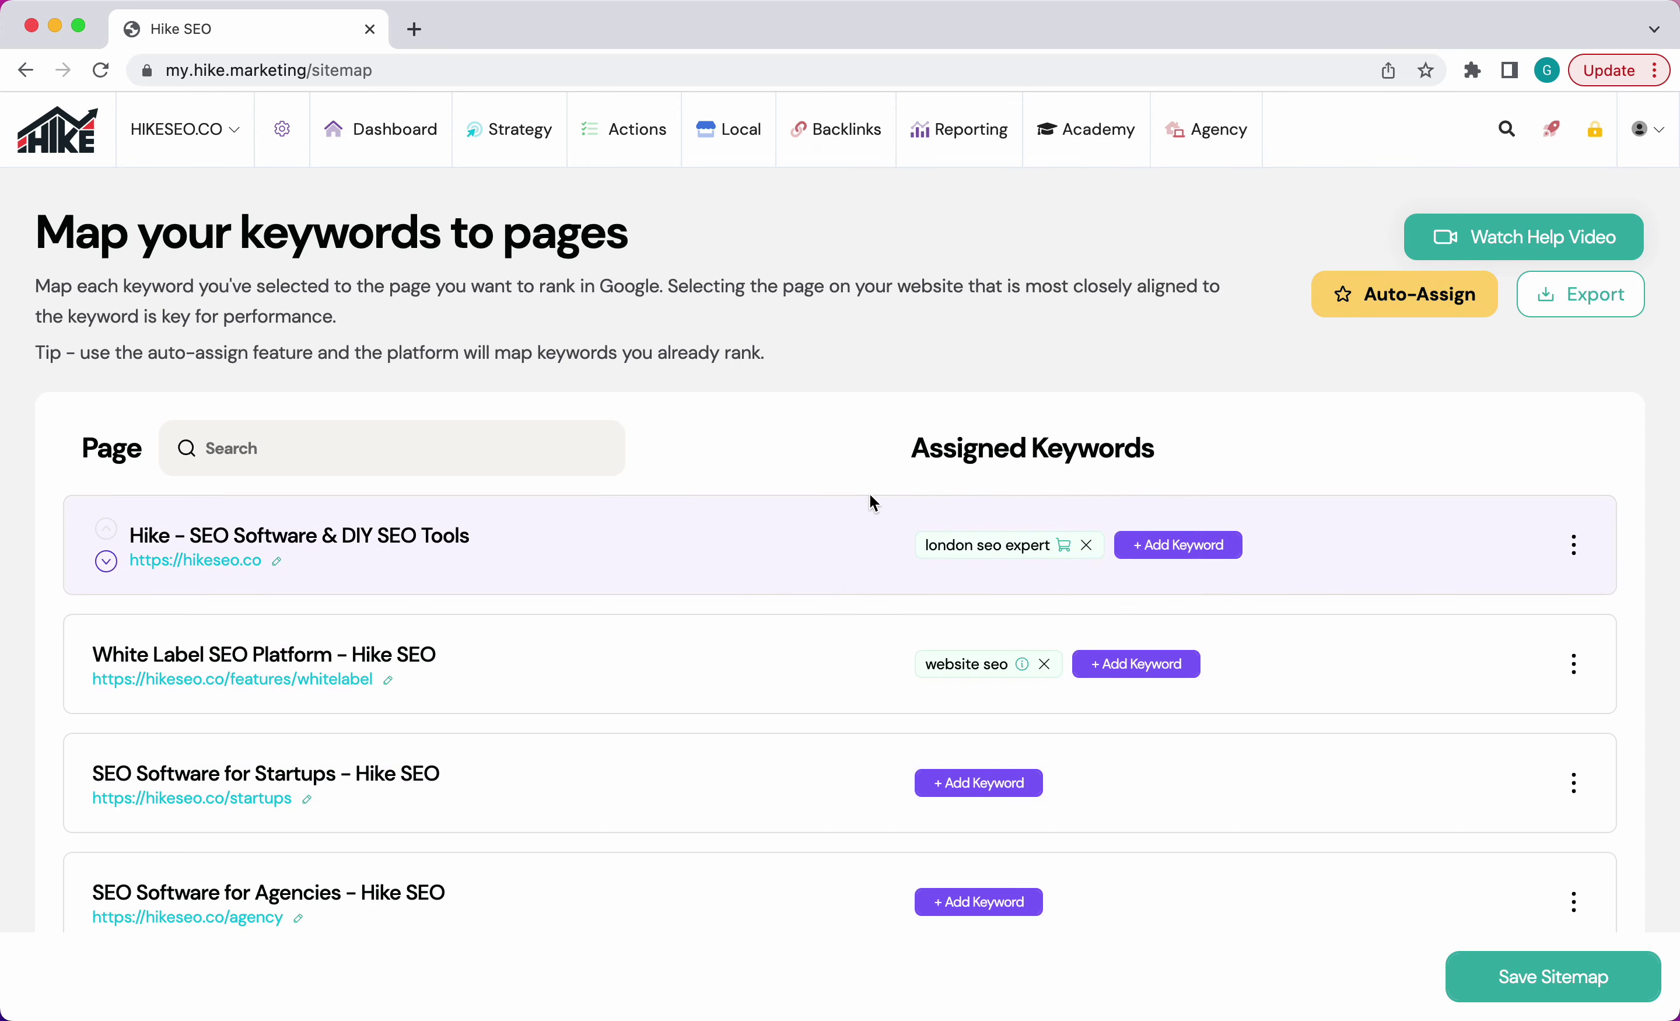
mouse_move(938, 653)
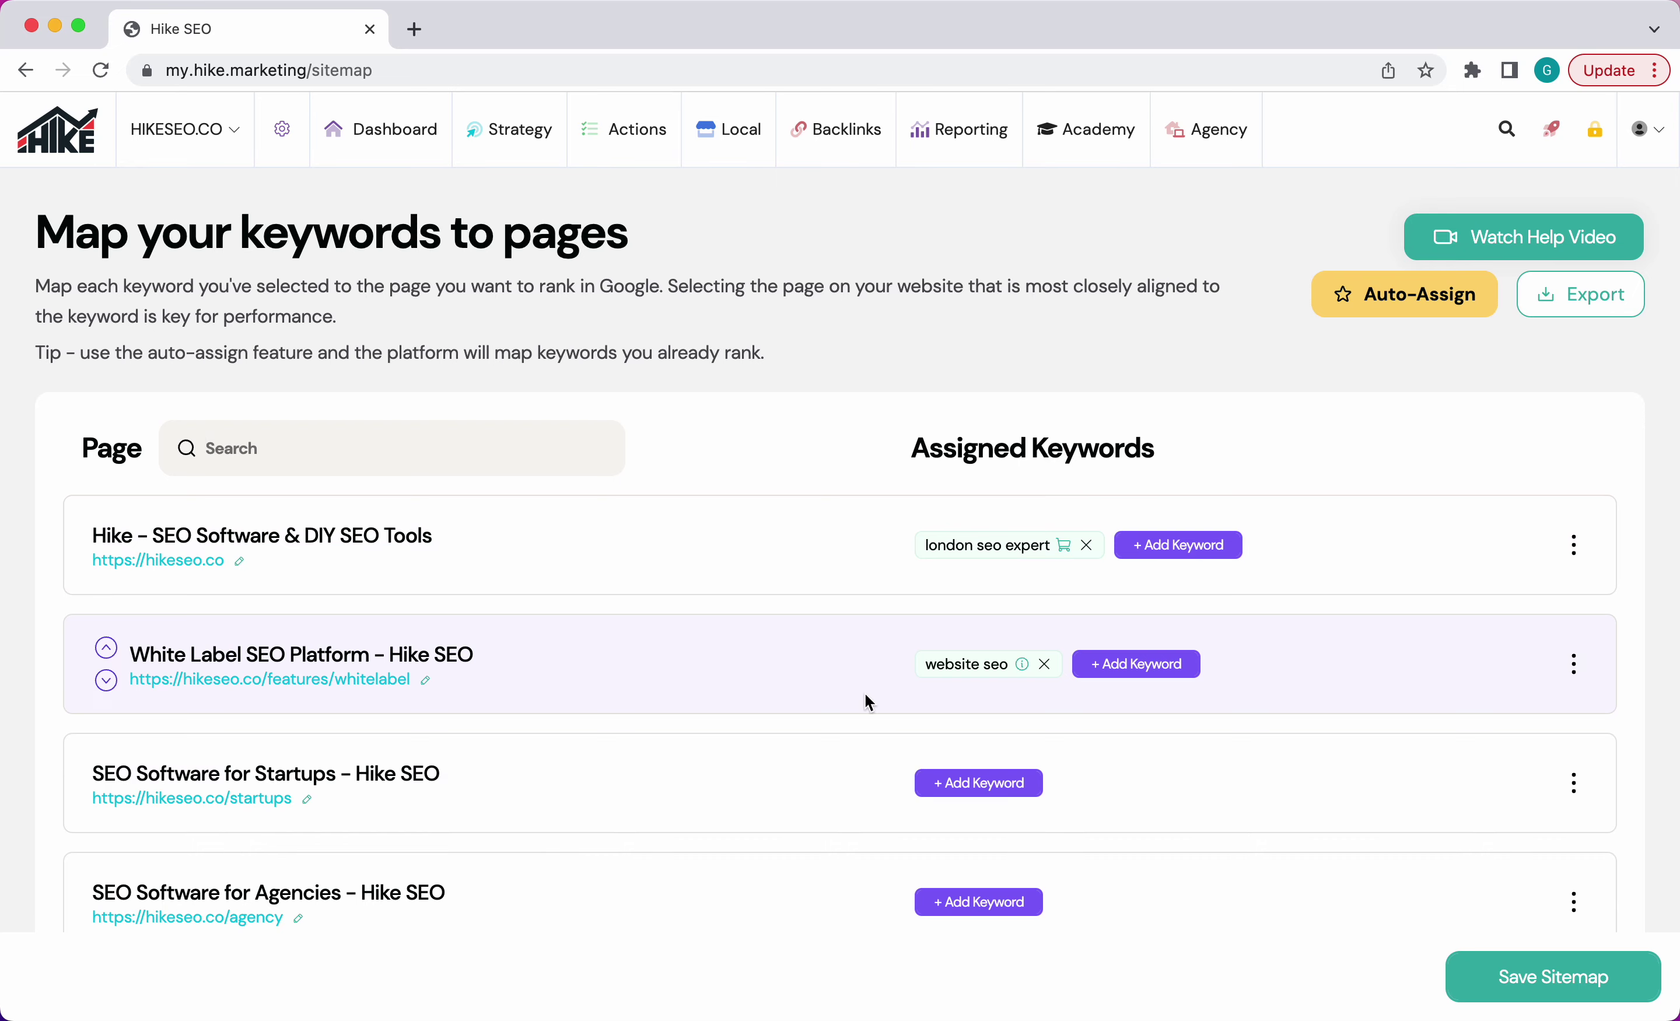
mouse_move(1426, 306)
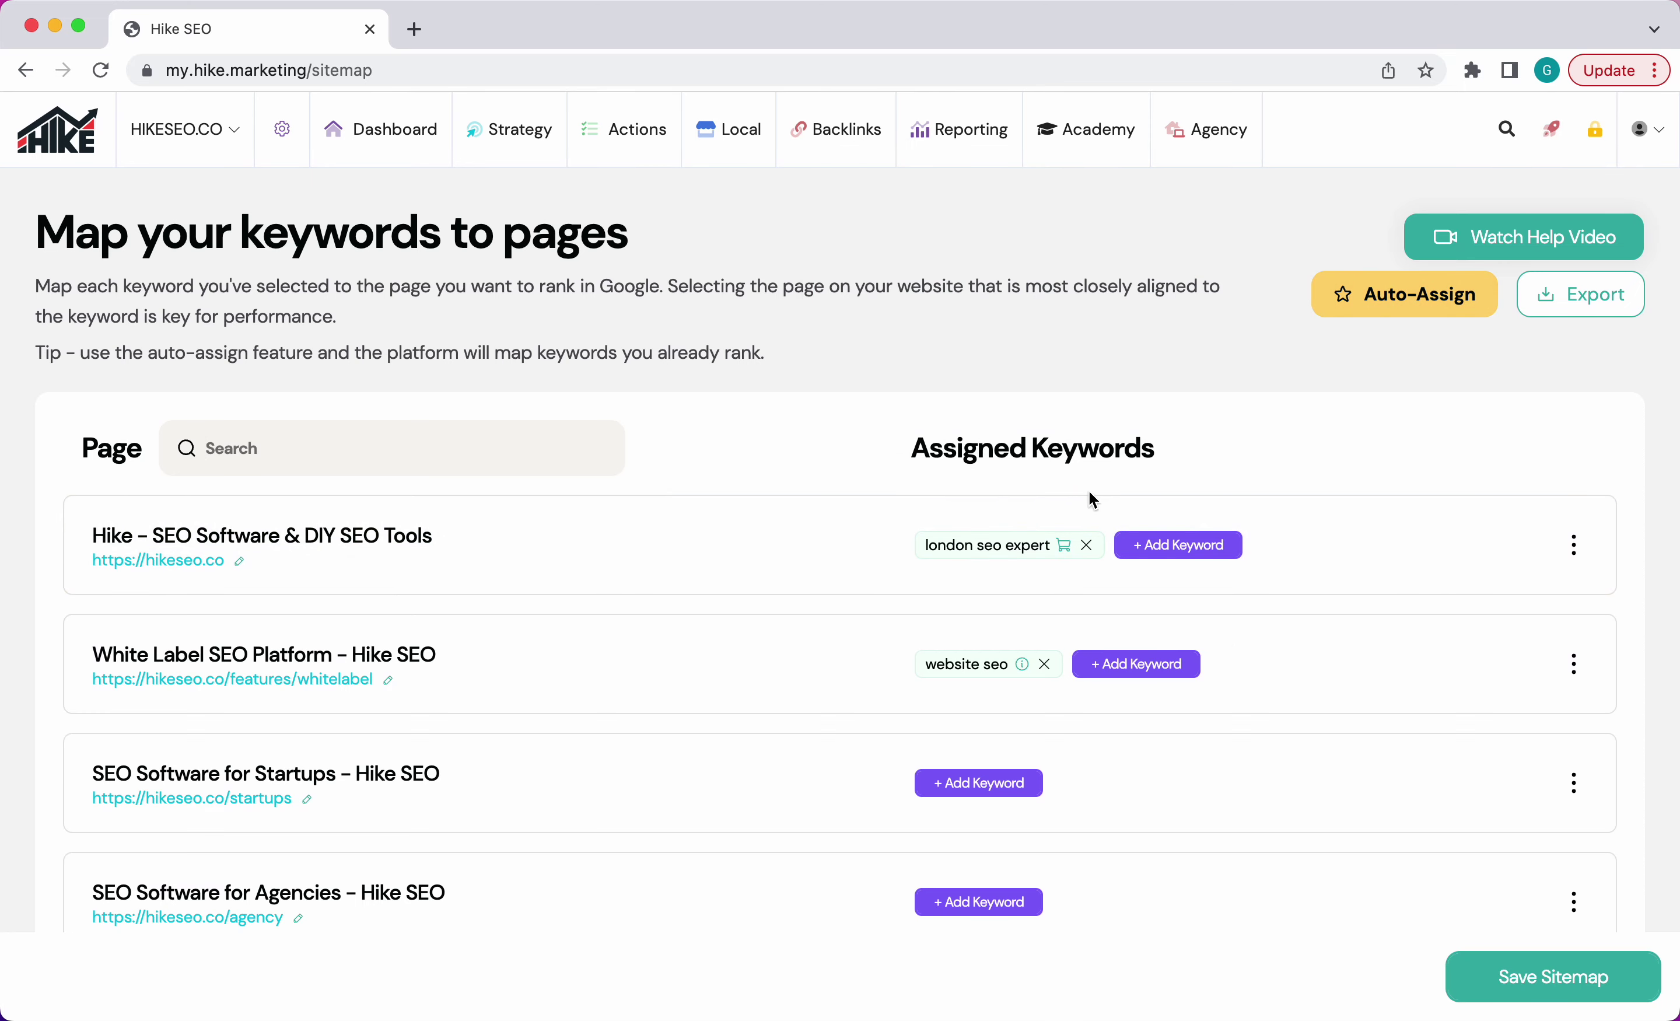
click(1433, 302)
drag(621, 473, 1098, 477)
click(1030, 479)
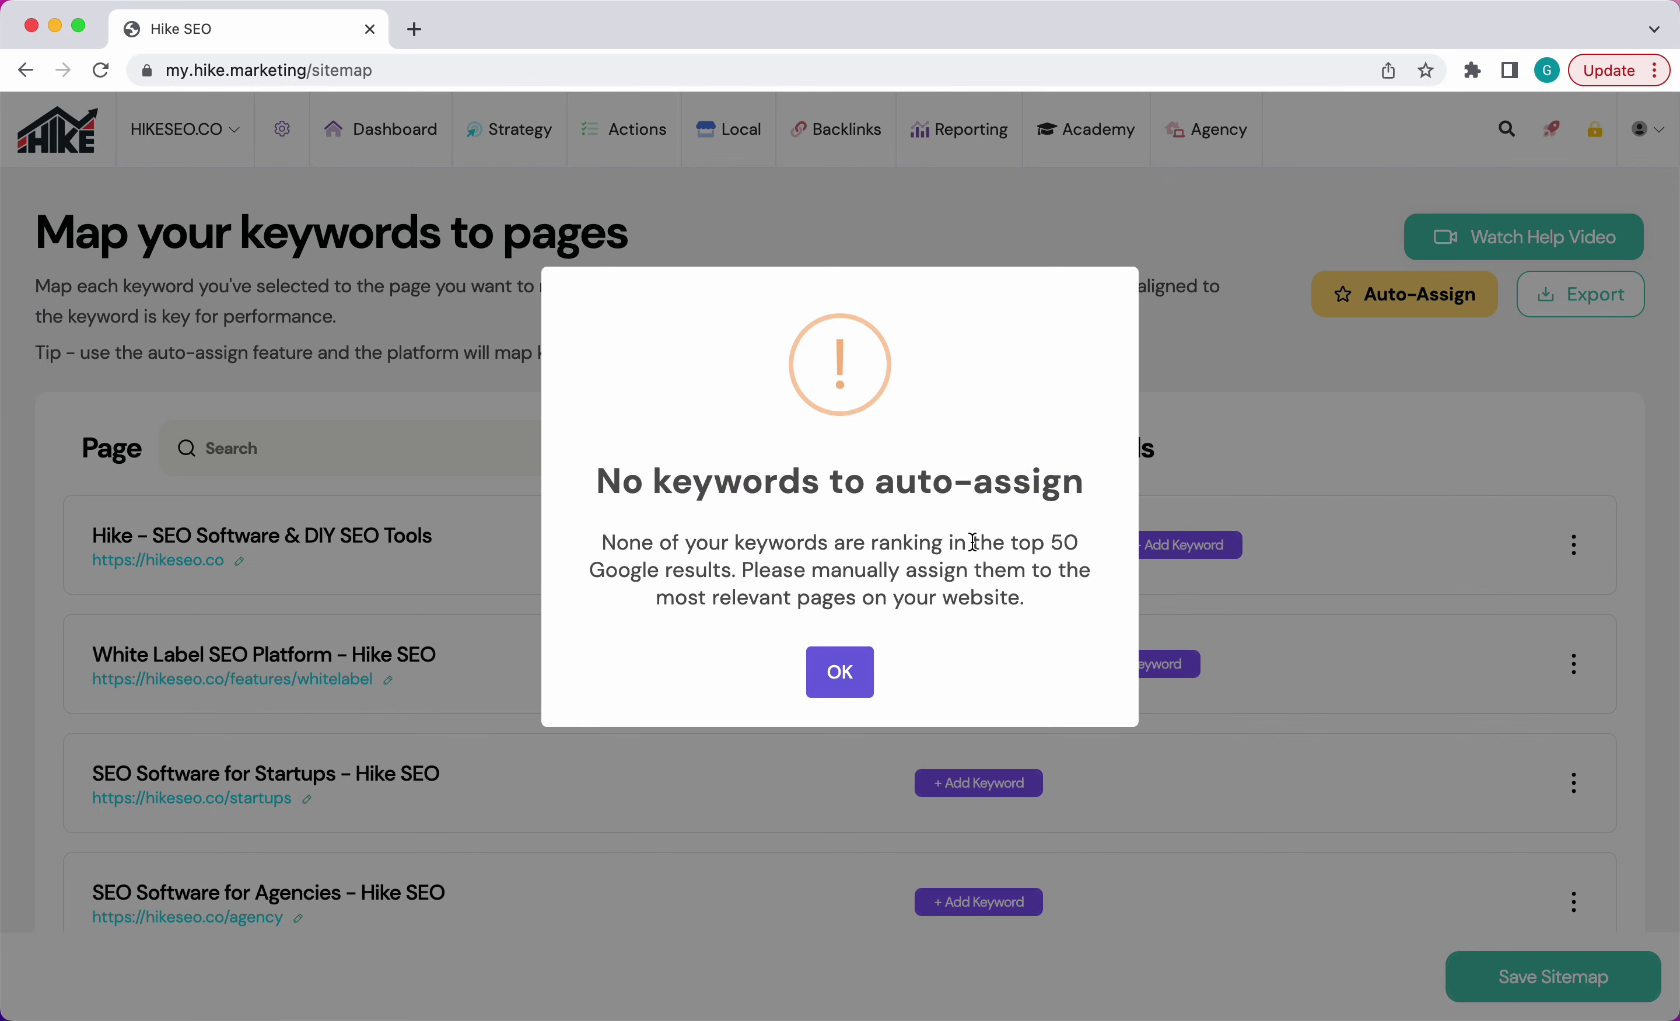
click(839, 671)
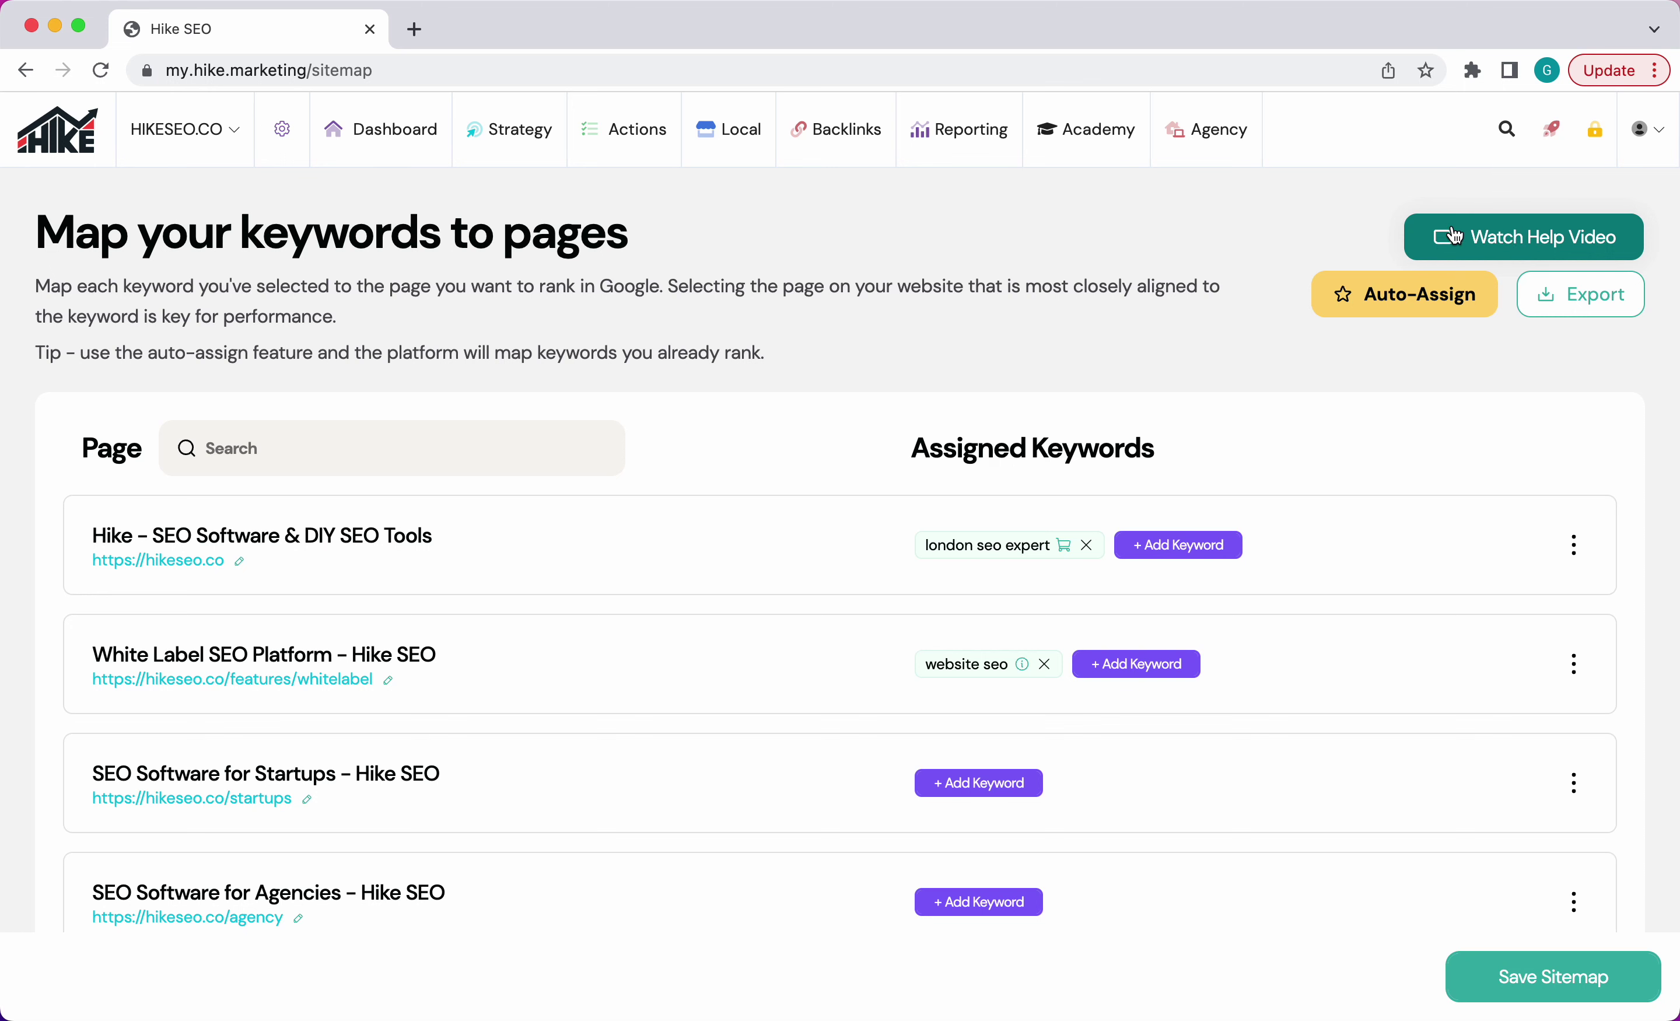
Look at the export formats offered for the keyword sitemap
click(1572, 306)
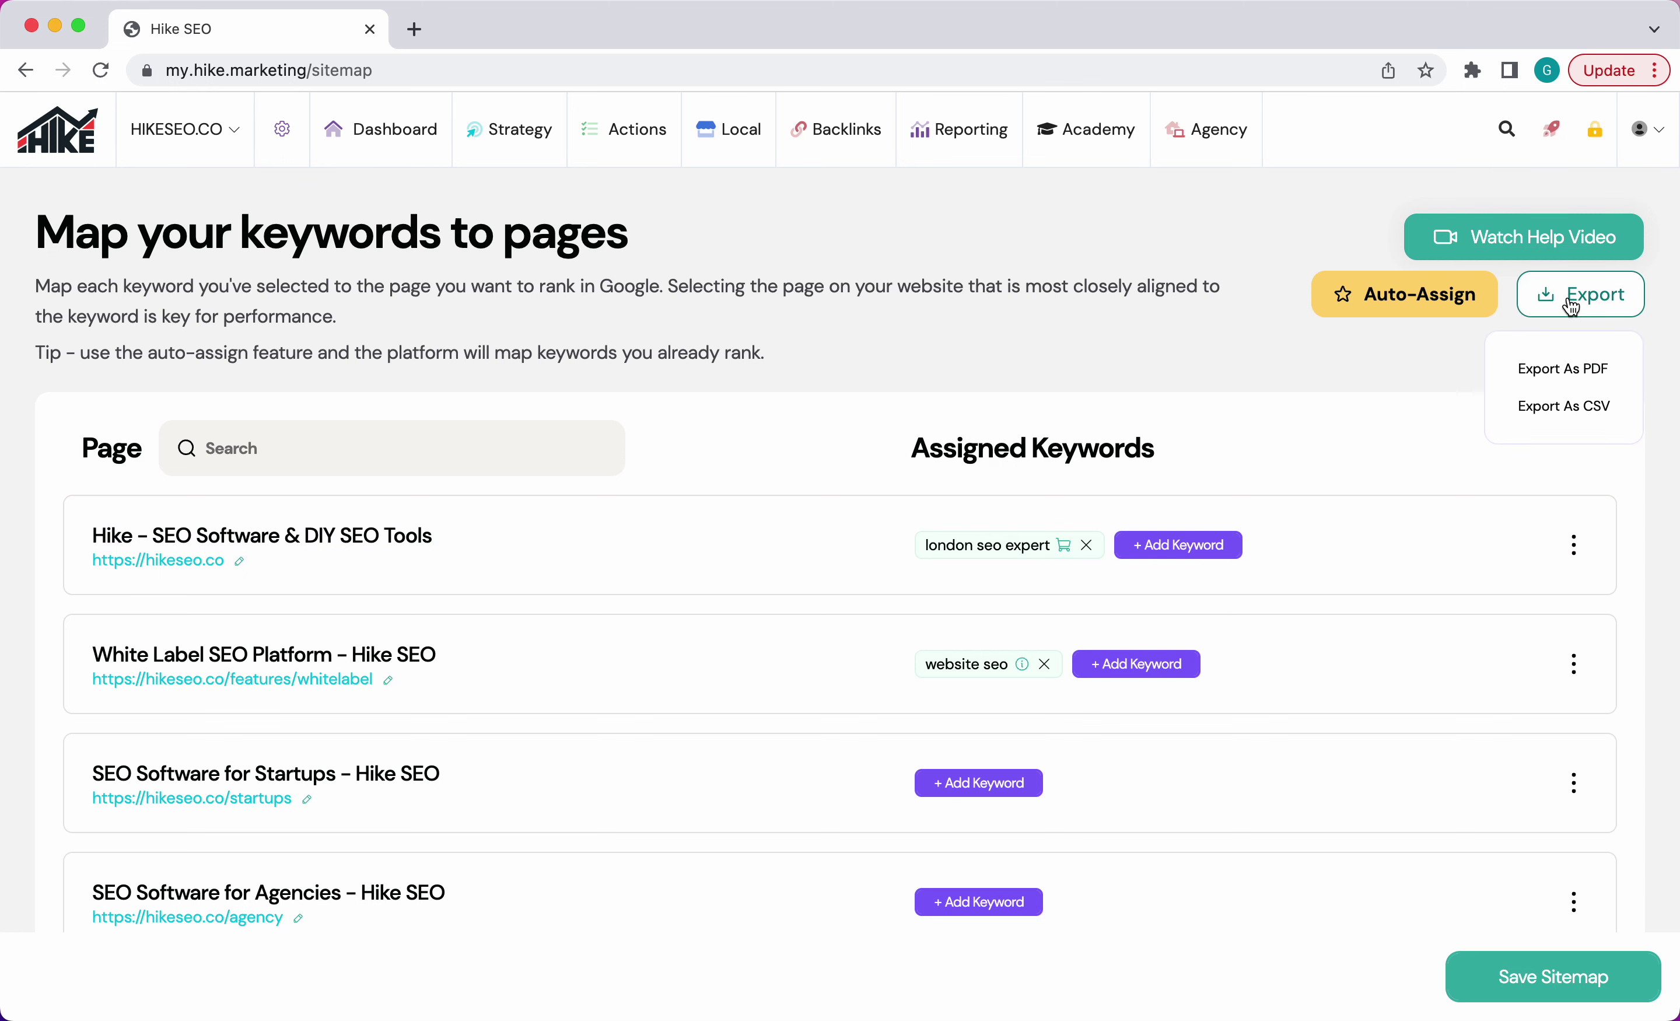
click(1578, 417)
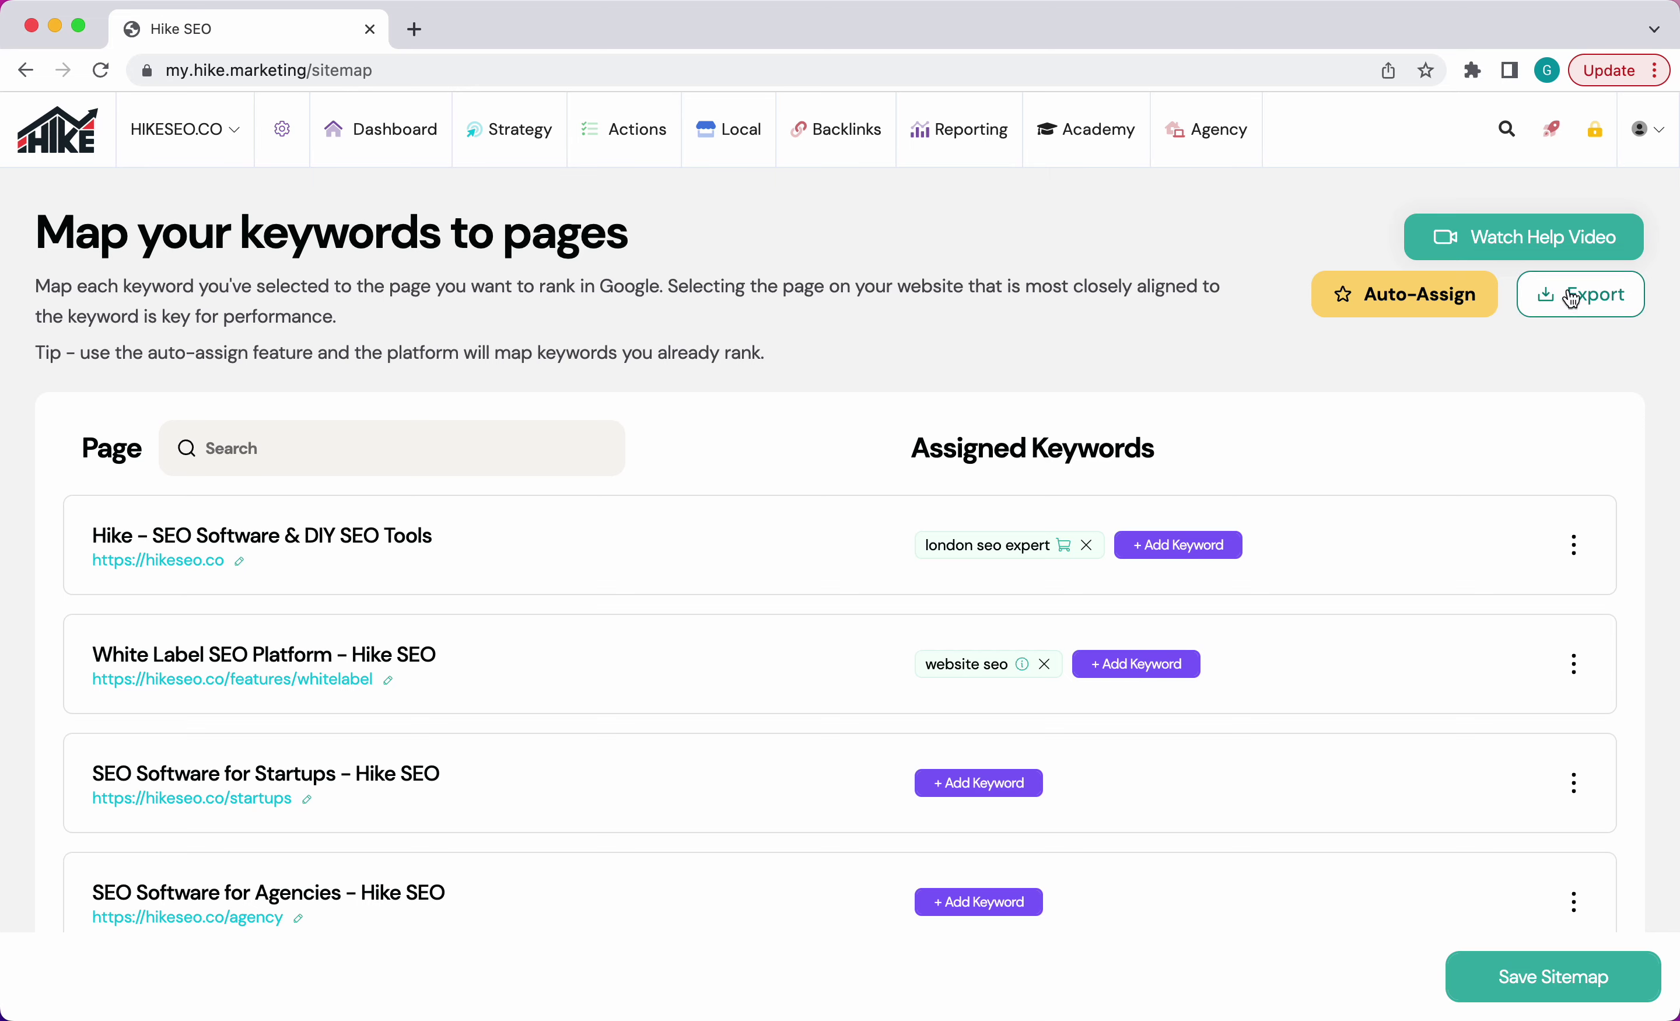
scroll(1239, 523, down, 2)
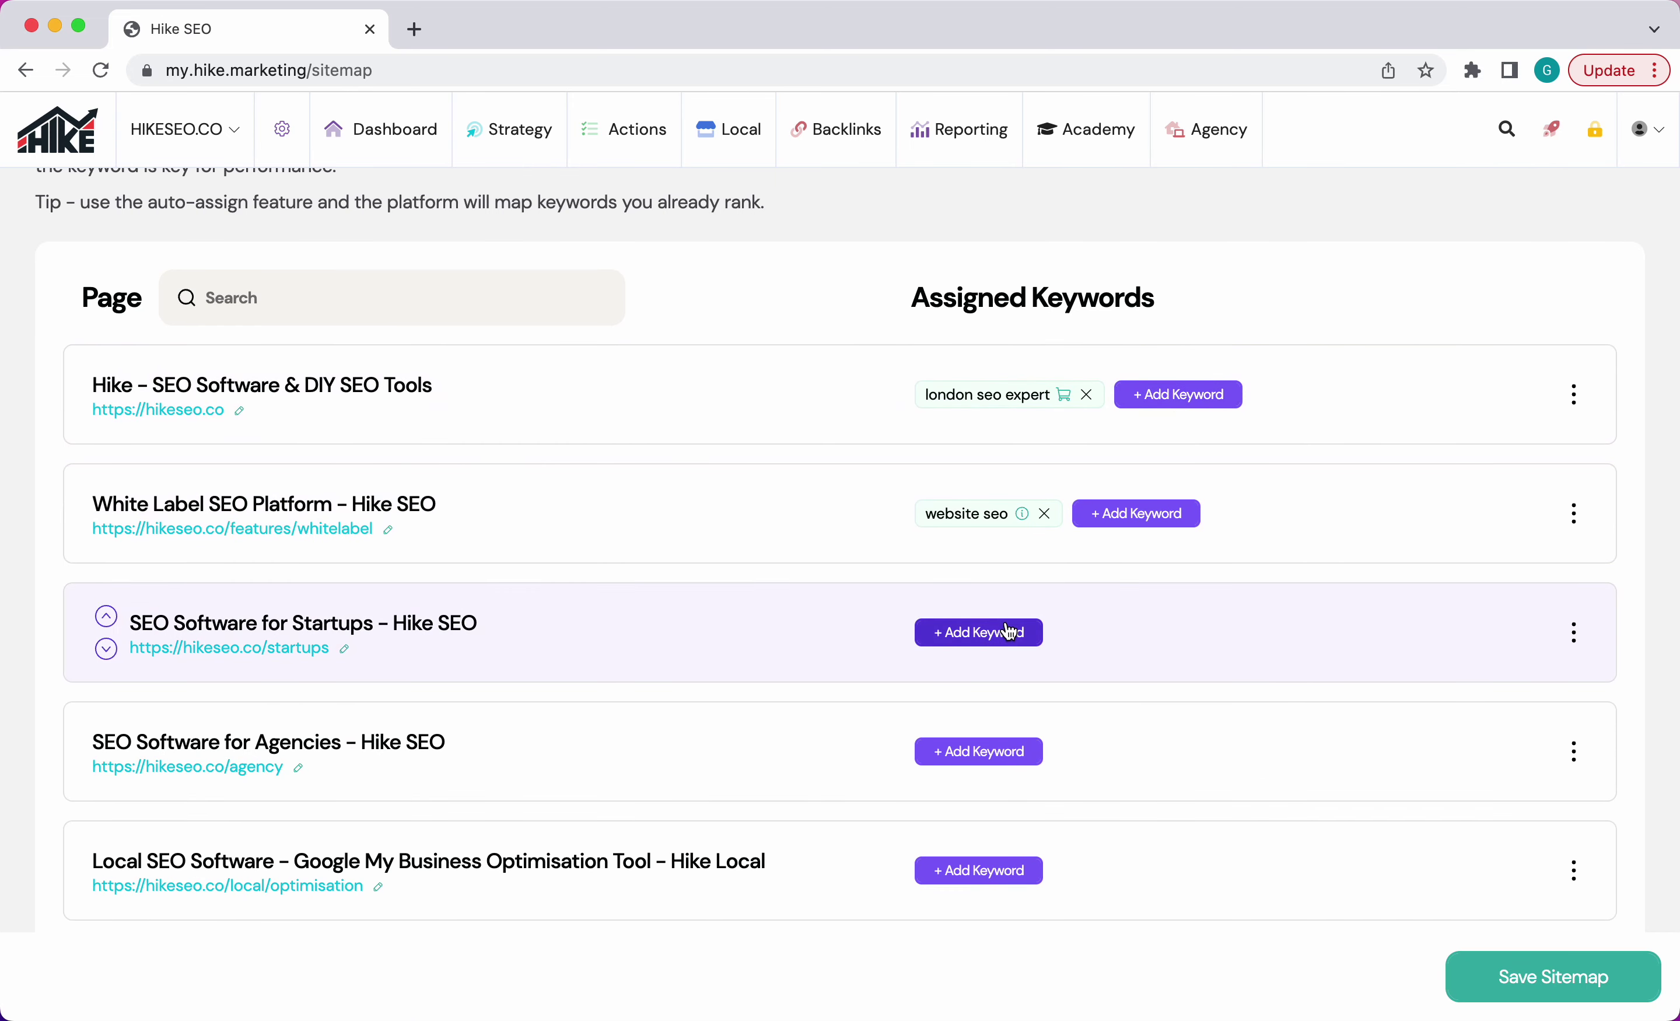
click(999, 645)
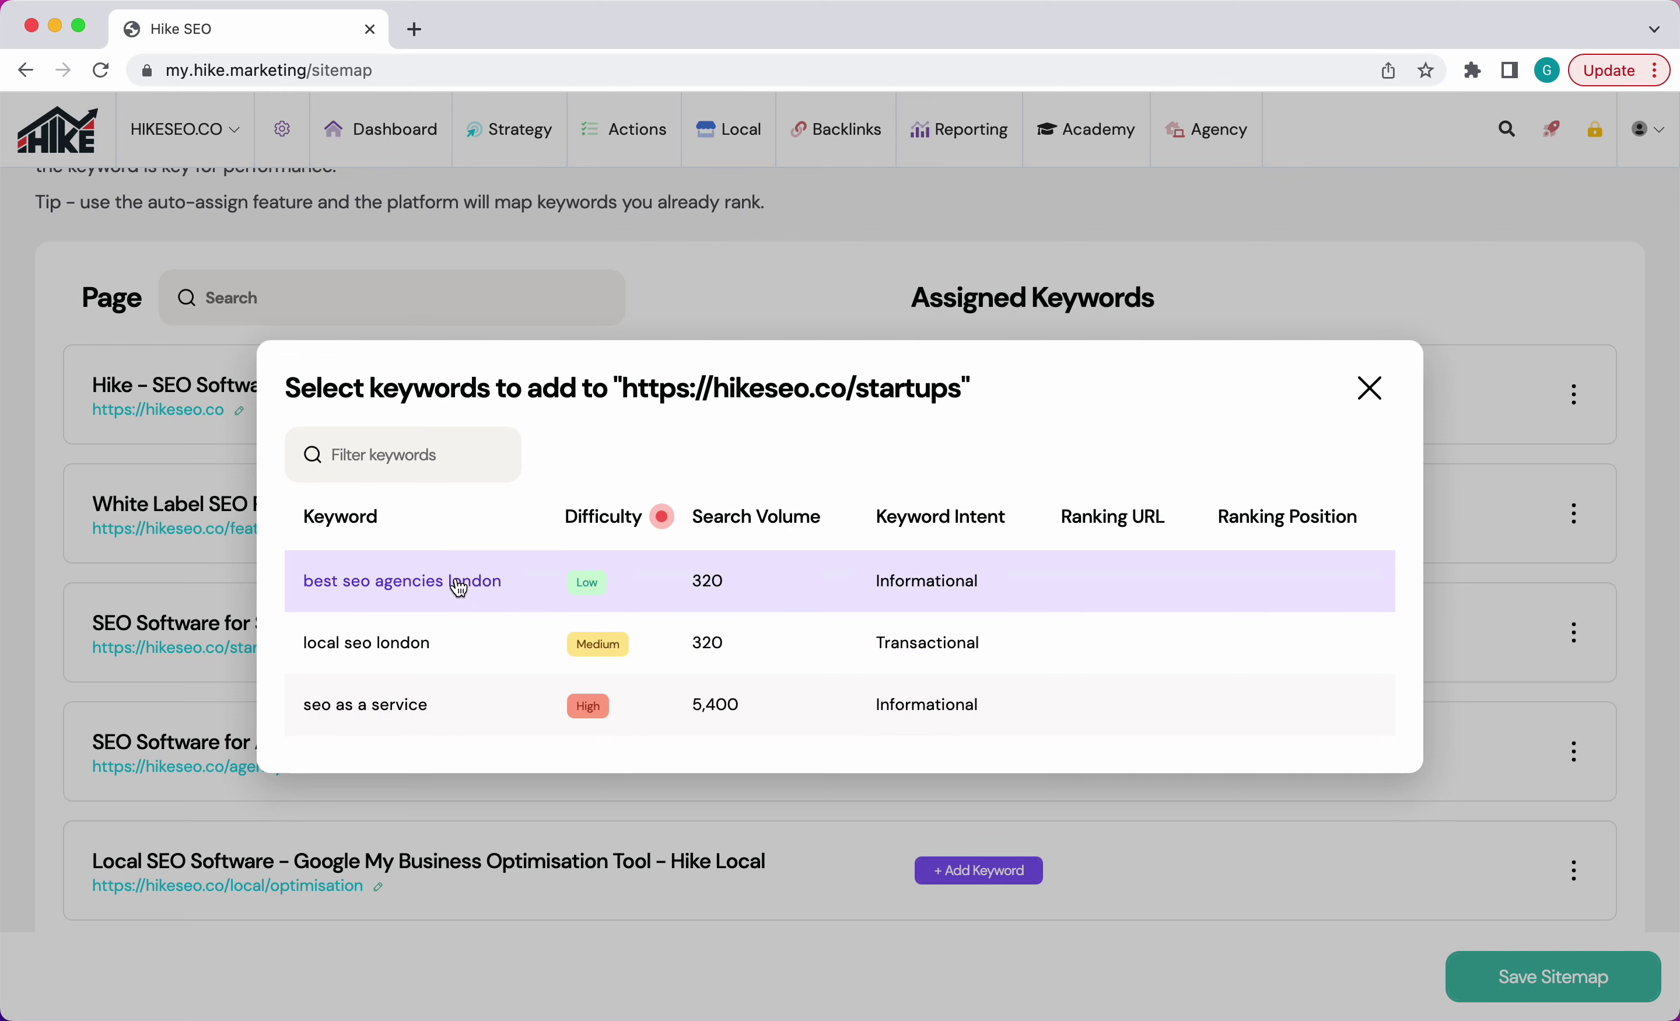
click(630, 215)
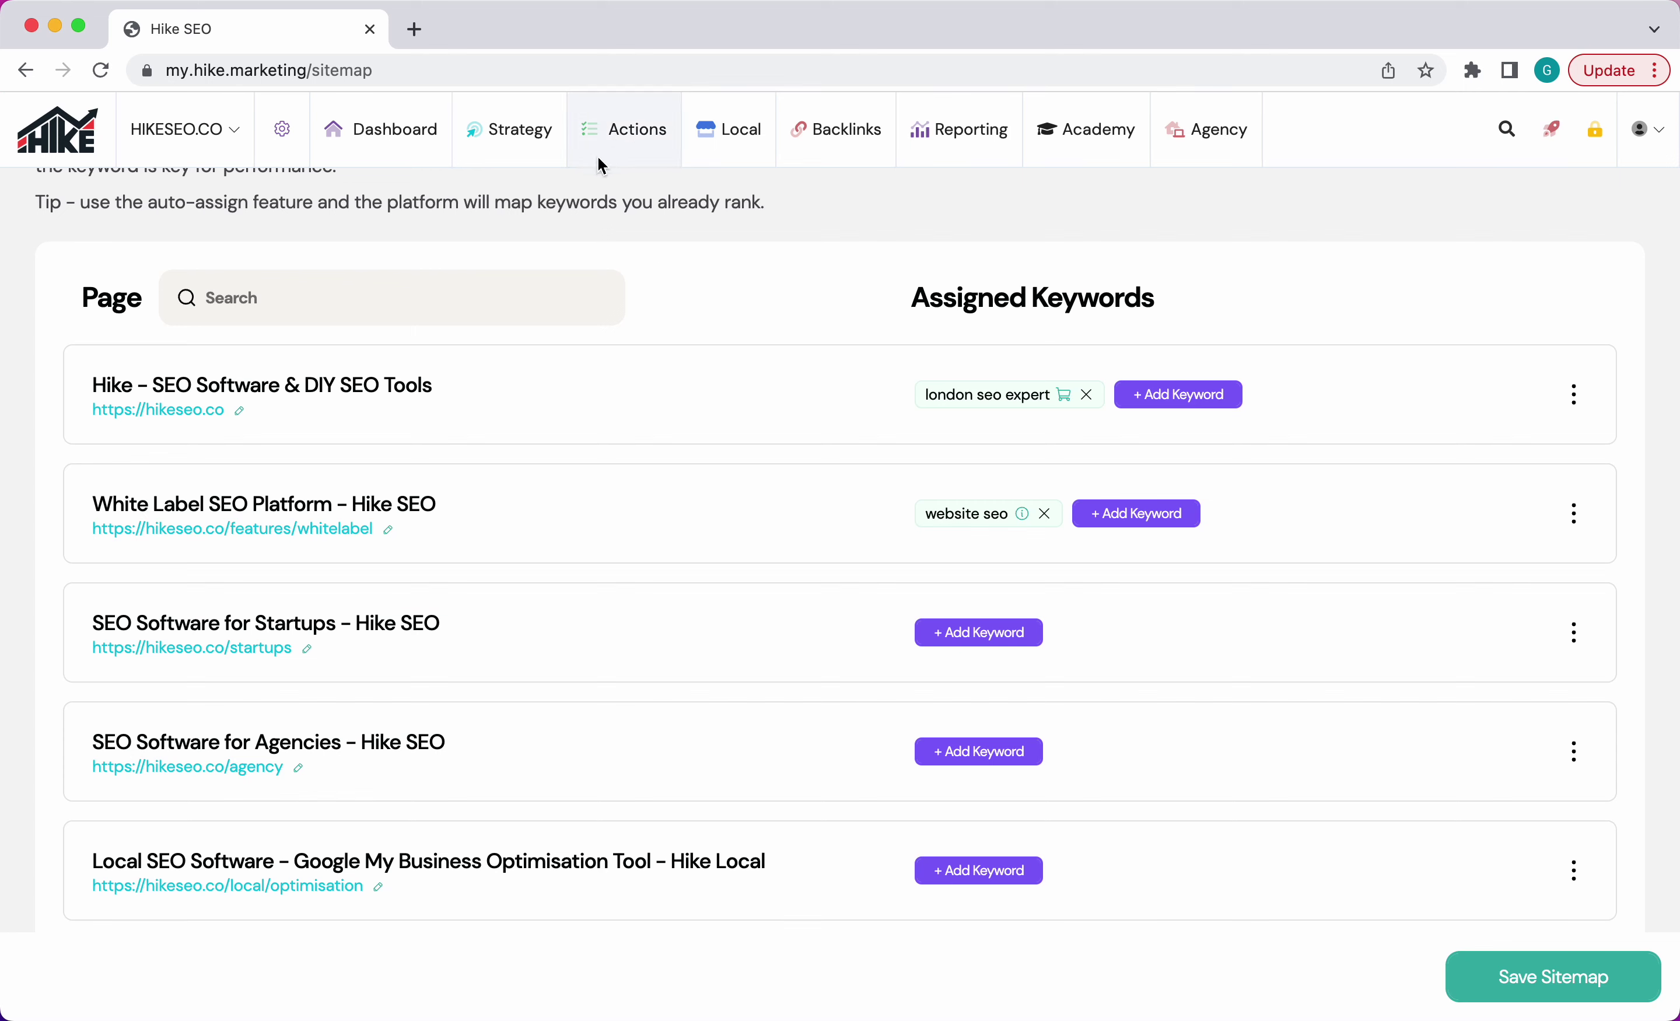
mouse_move(530, 155)
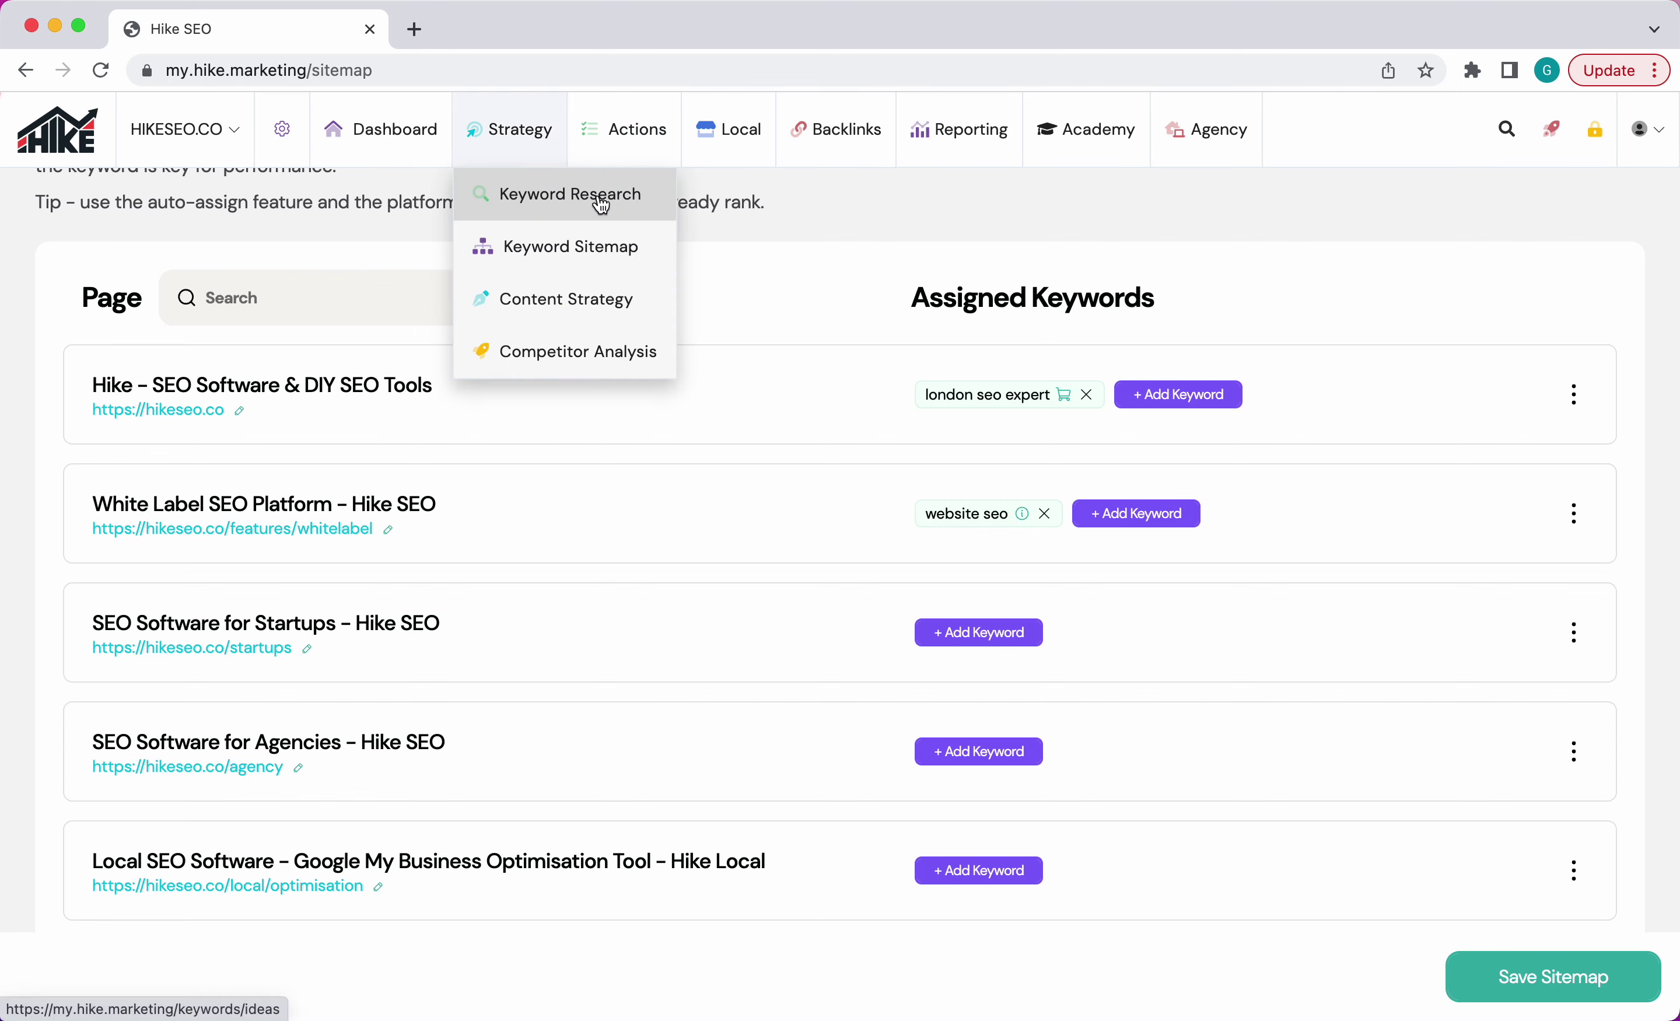
Assign the keyword "seo as a service" to the SEO Software for Startups page
click(973, 634)
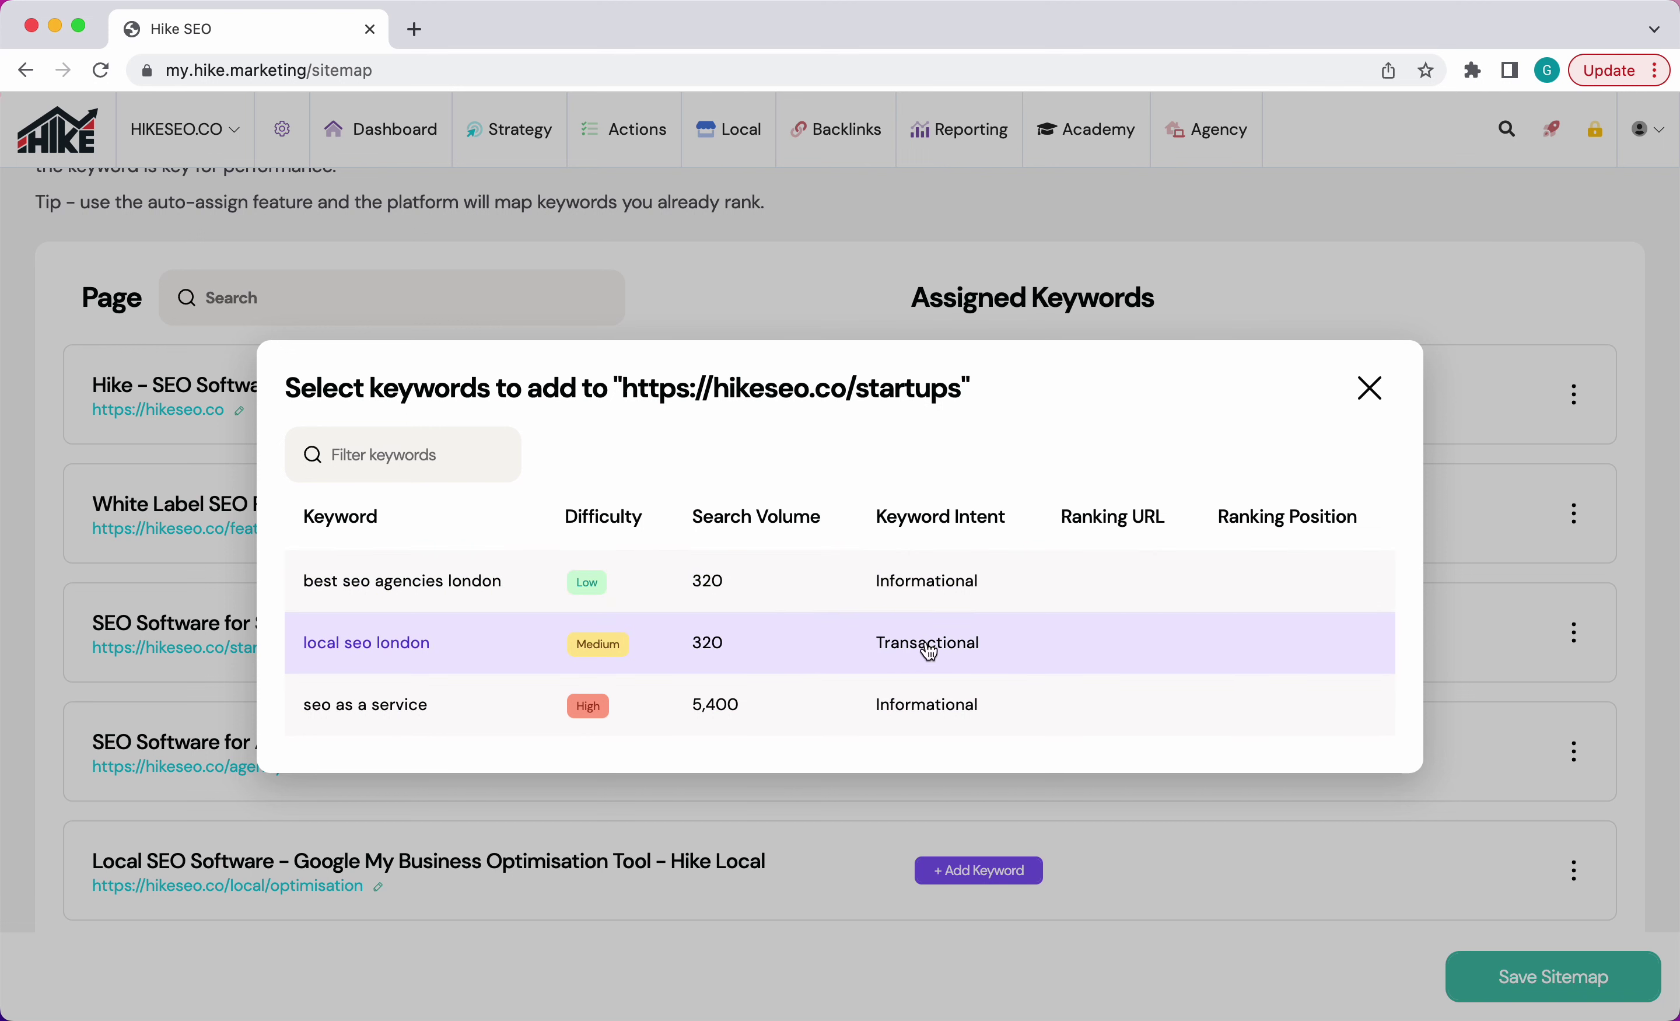
drag(885, 522, 1020, 522)
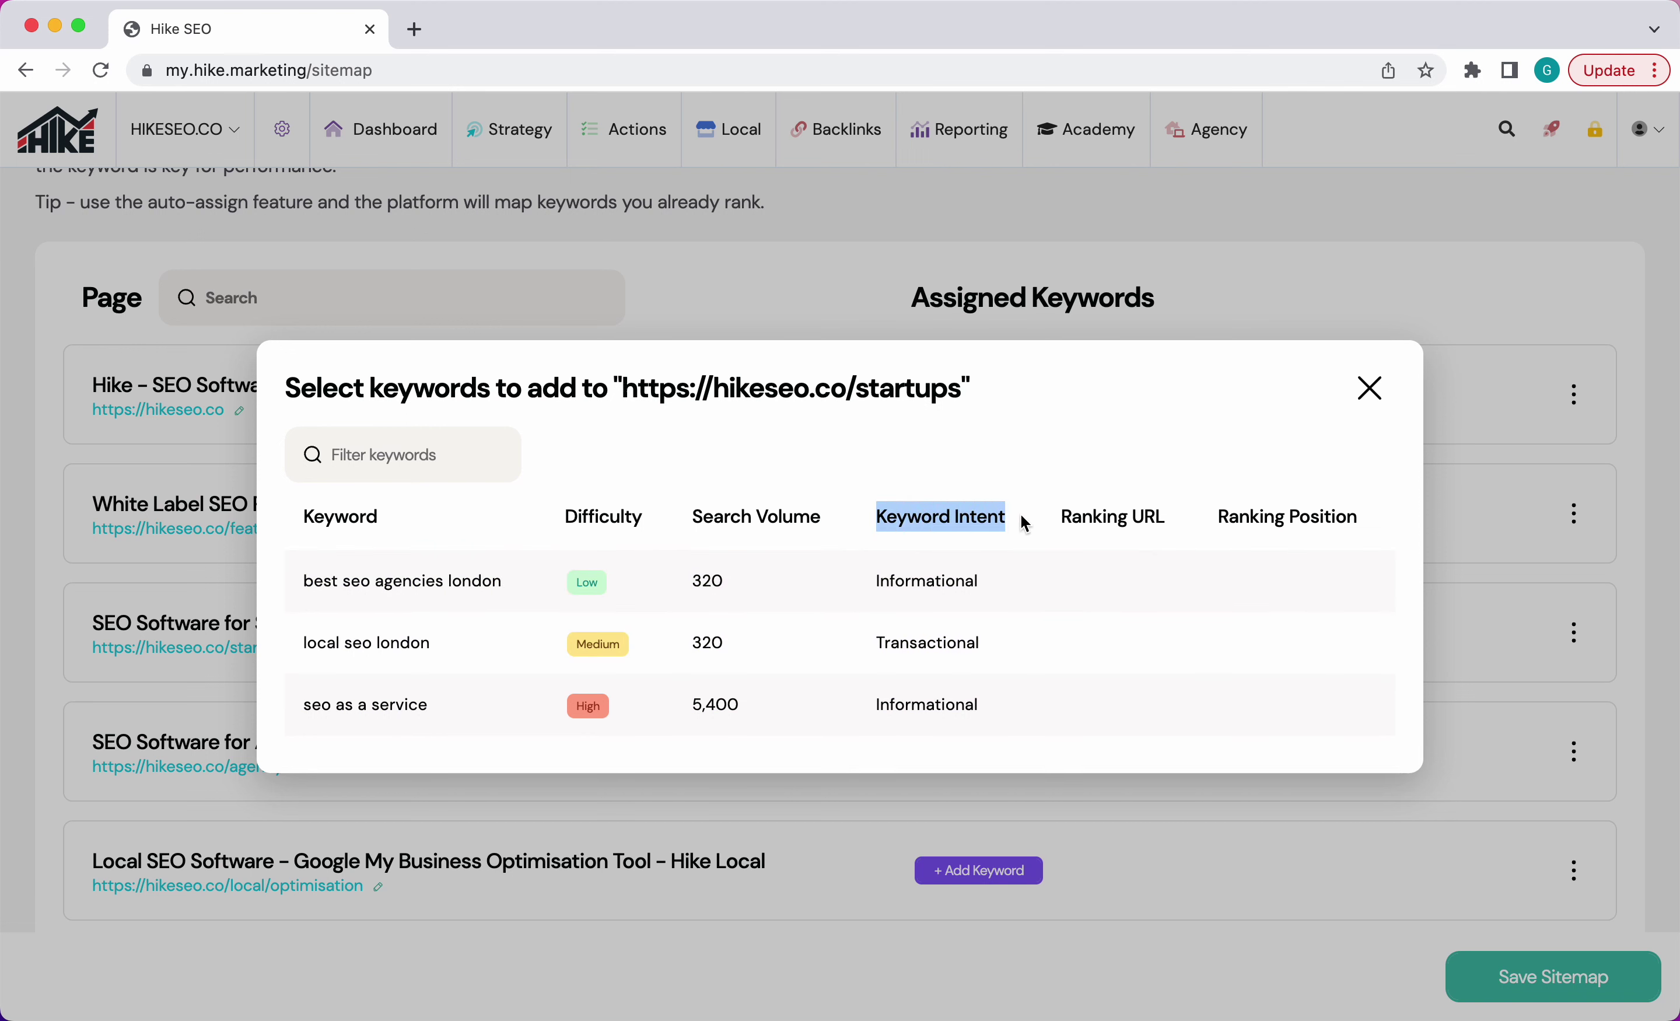
click(988, 517)
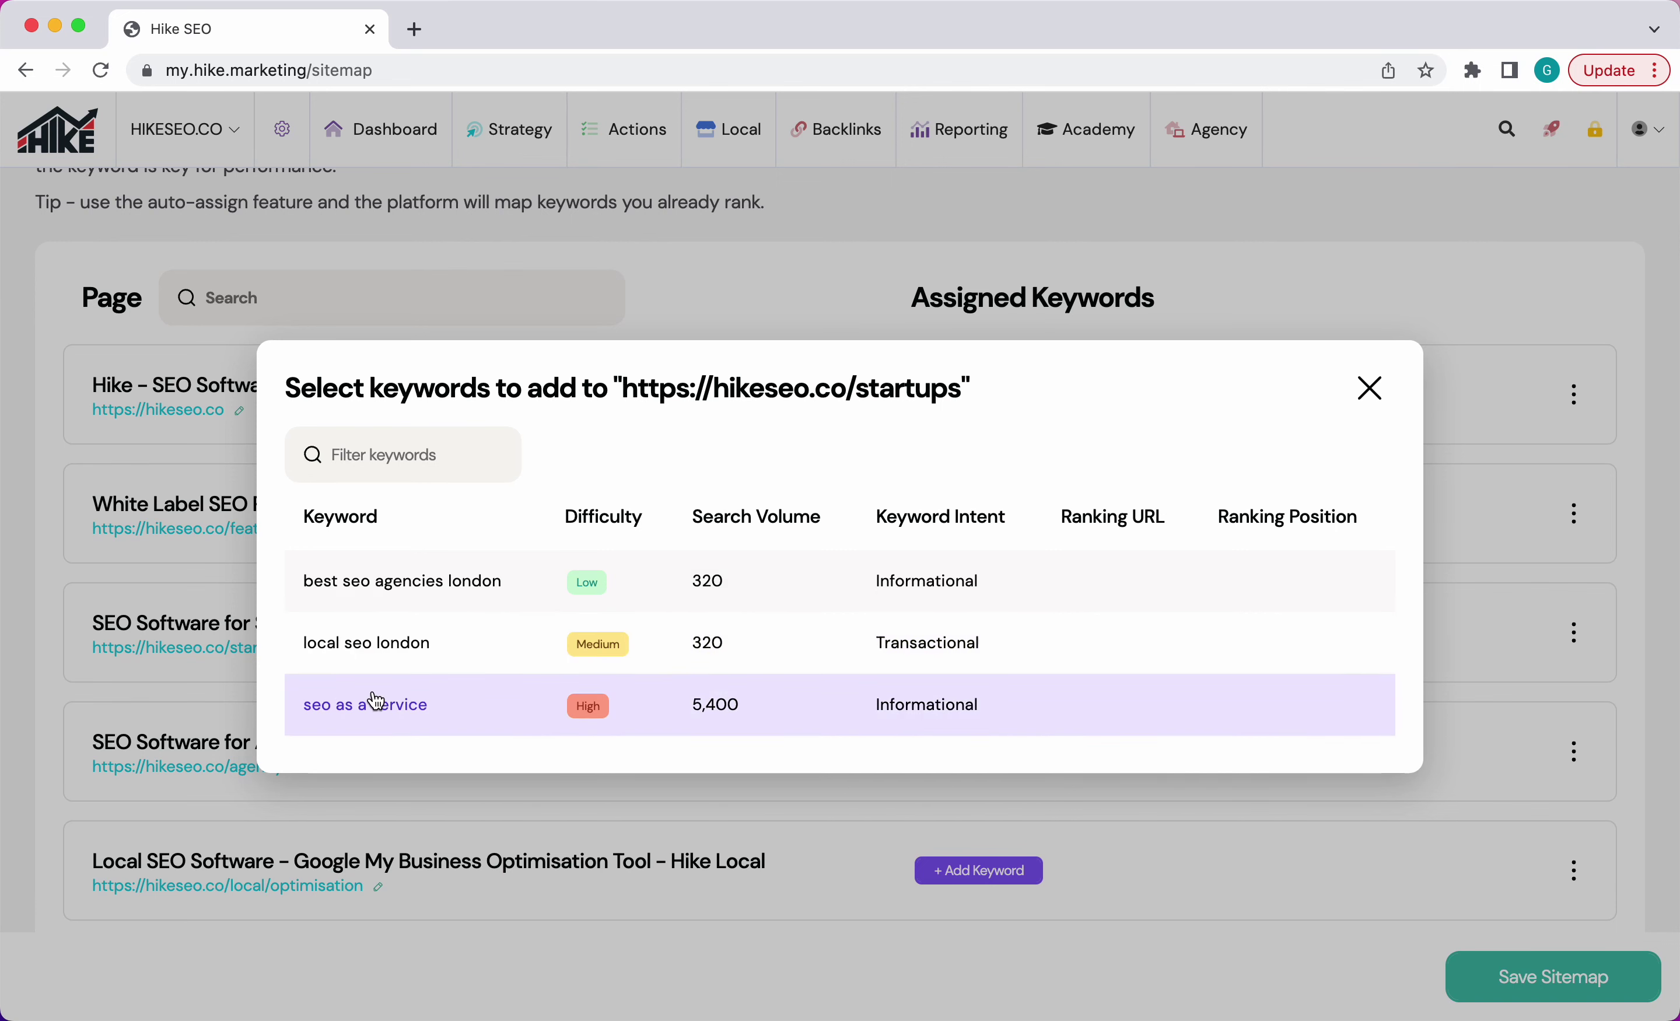
click(370, 718)
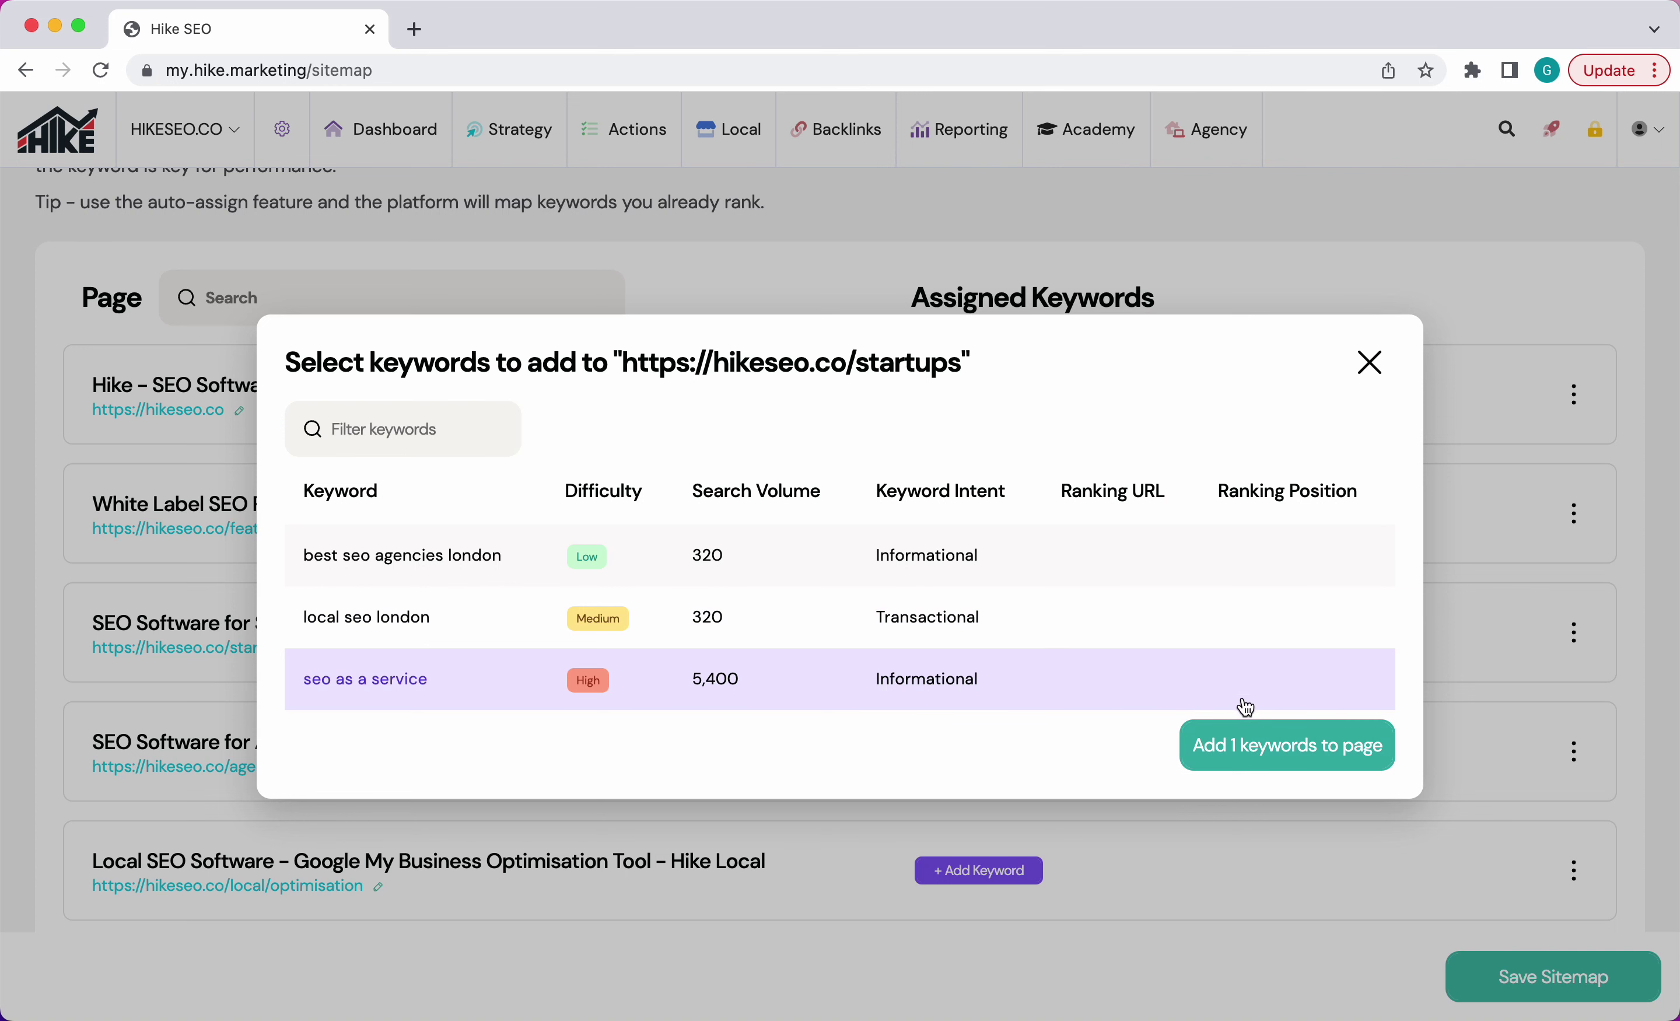
click(1258, 759)
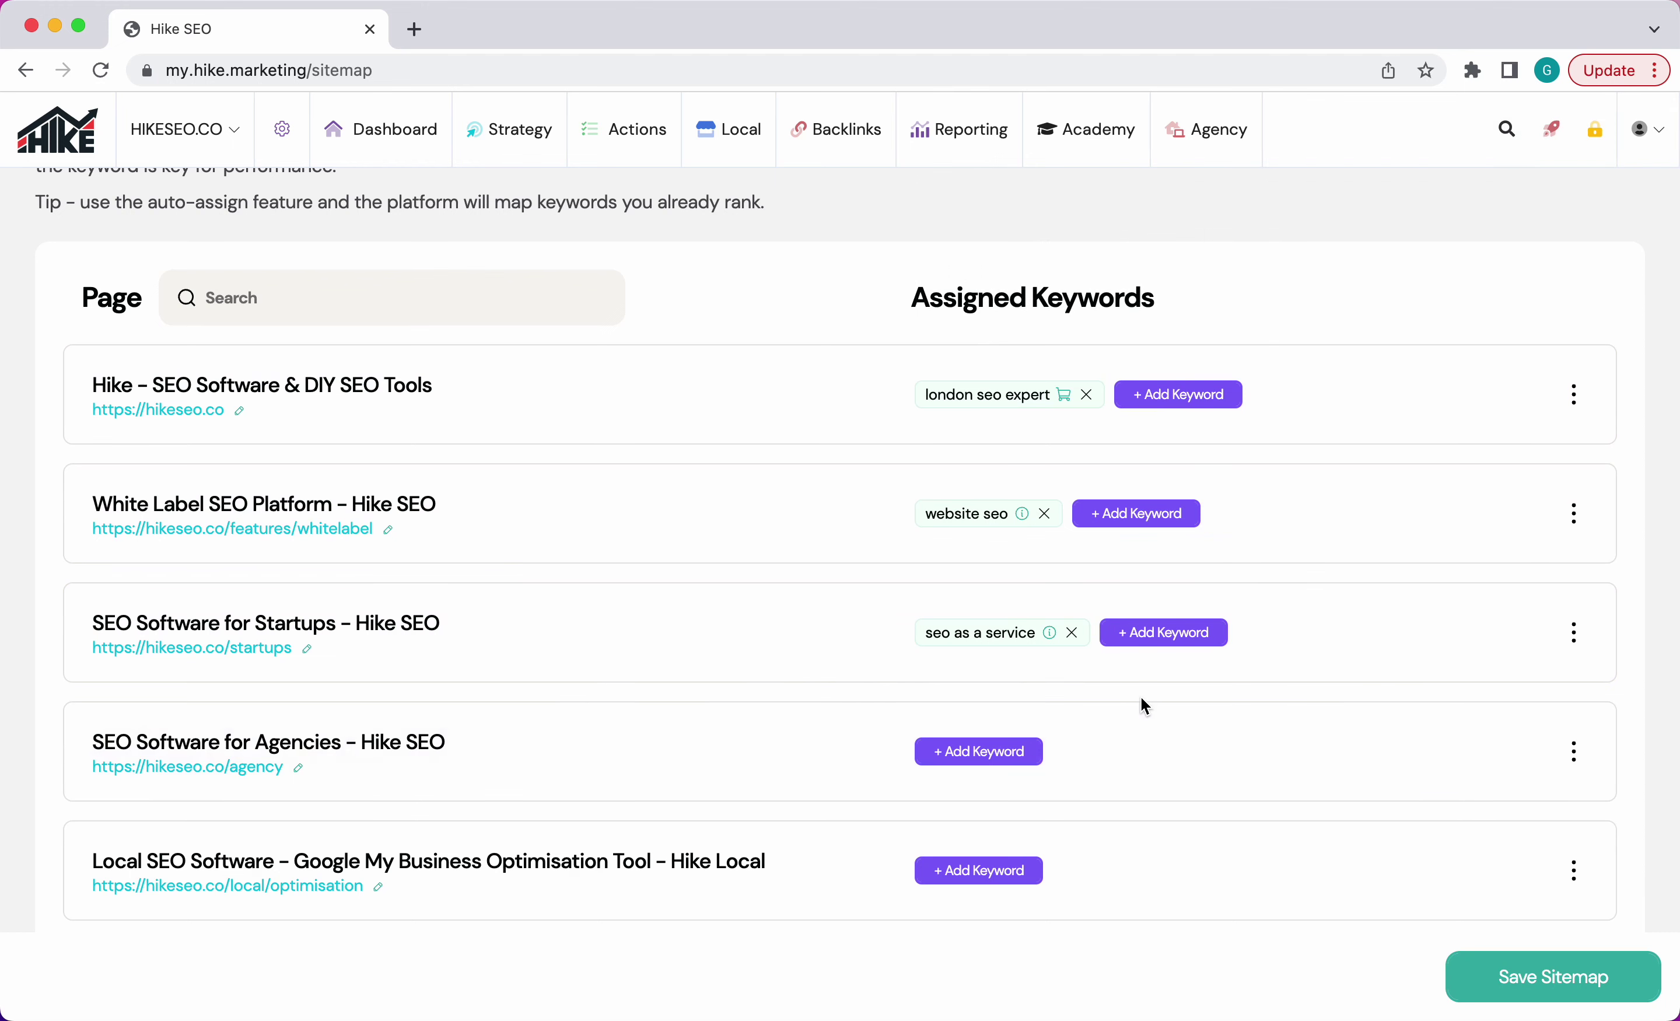
Assign the keyword "local seo london" to the SEO Software for Agencies page
click(983, 757)
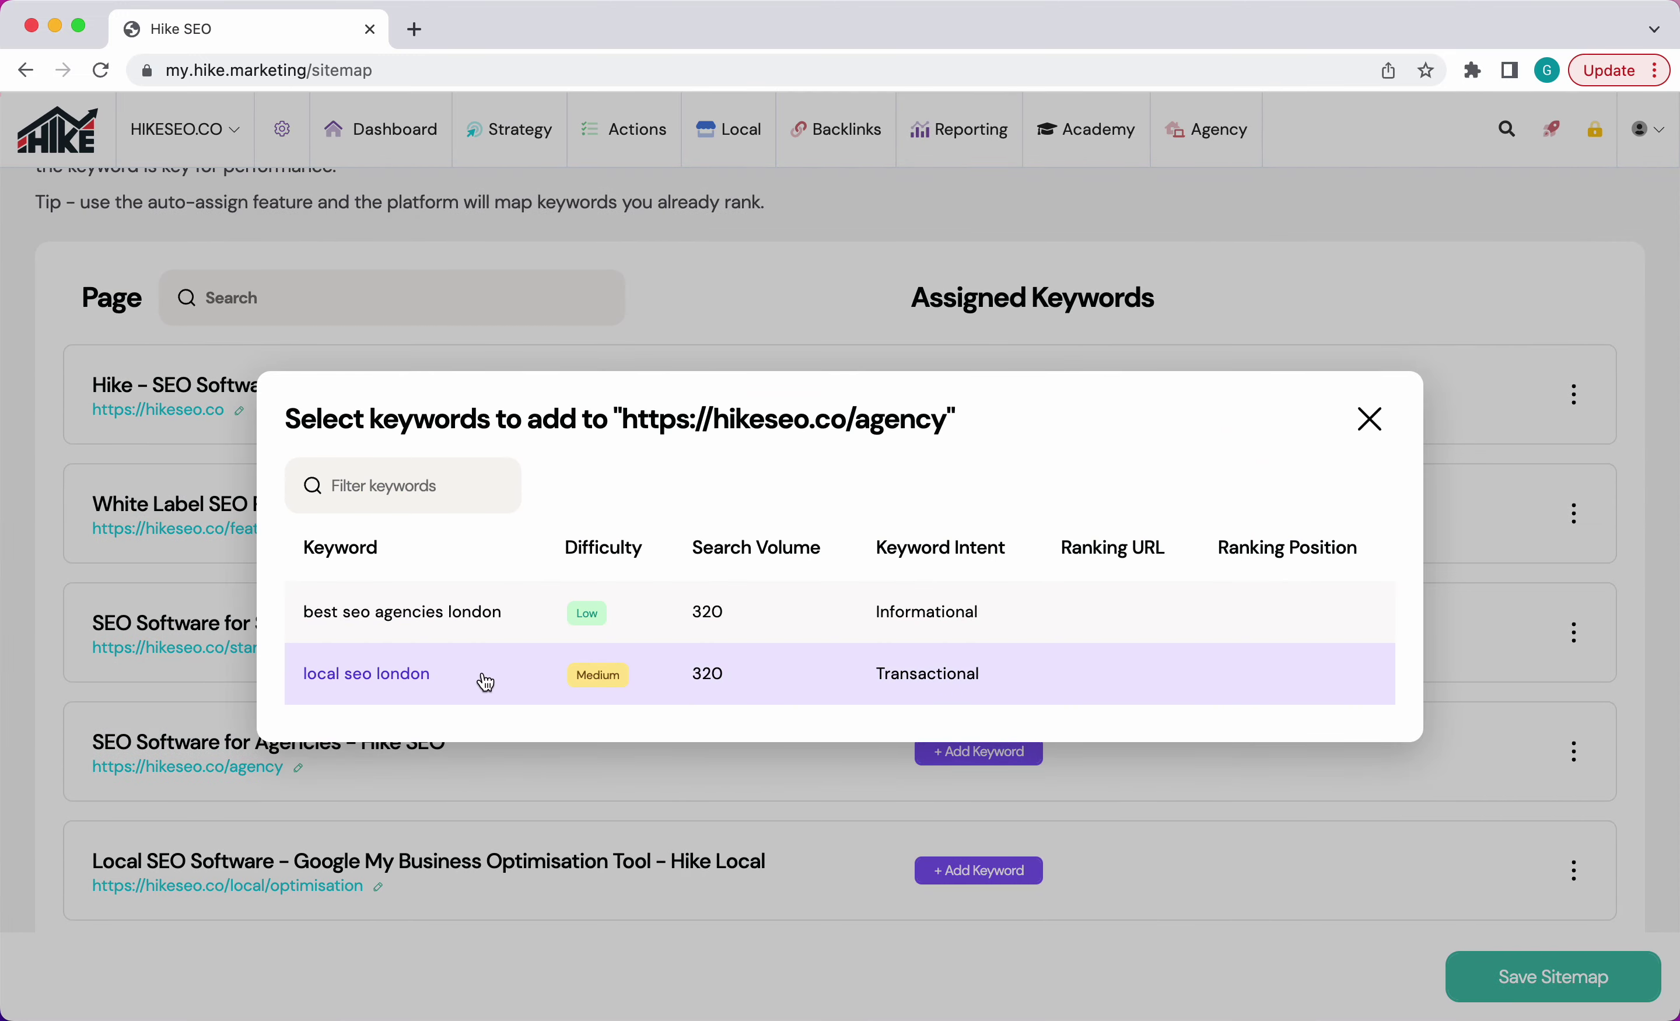
click(1371, 422)
click(978, 751)
click(441, 678)
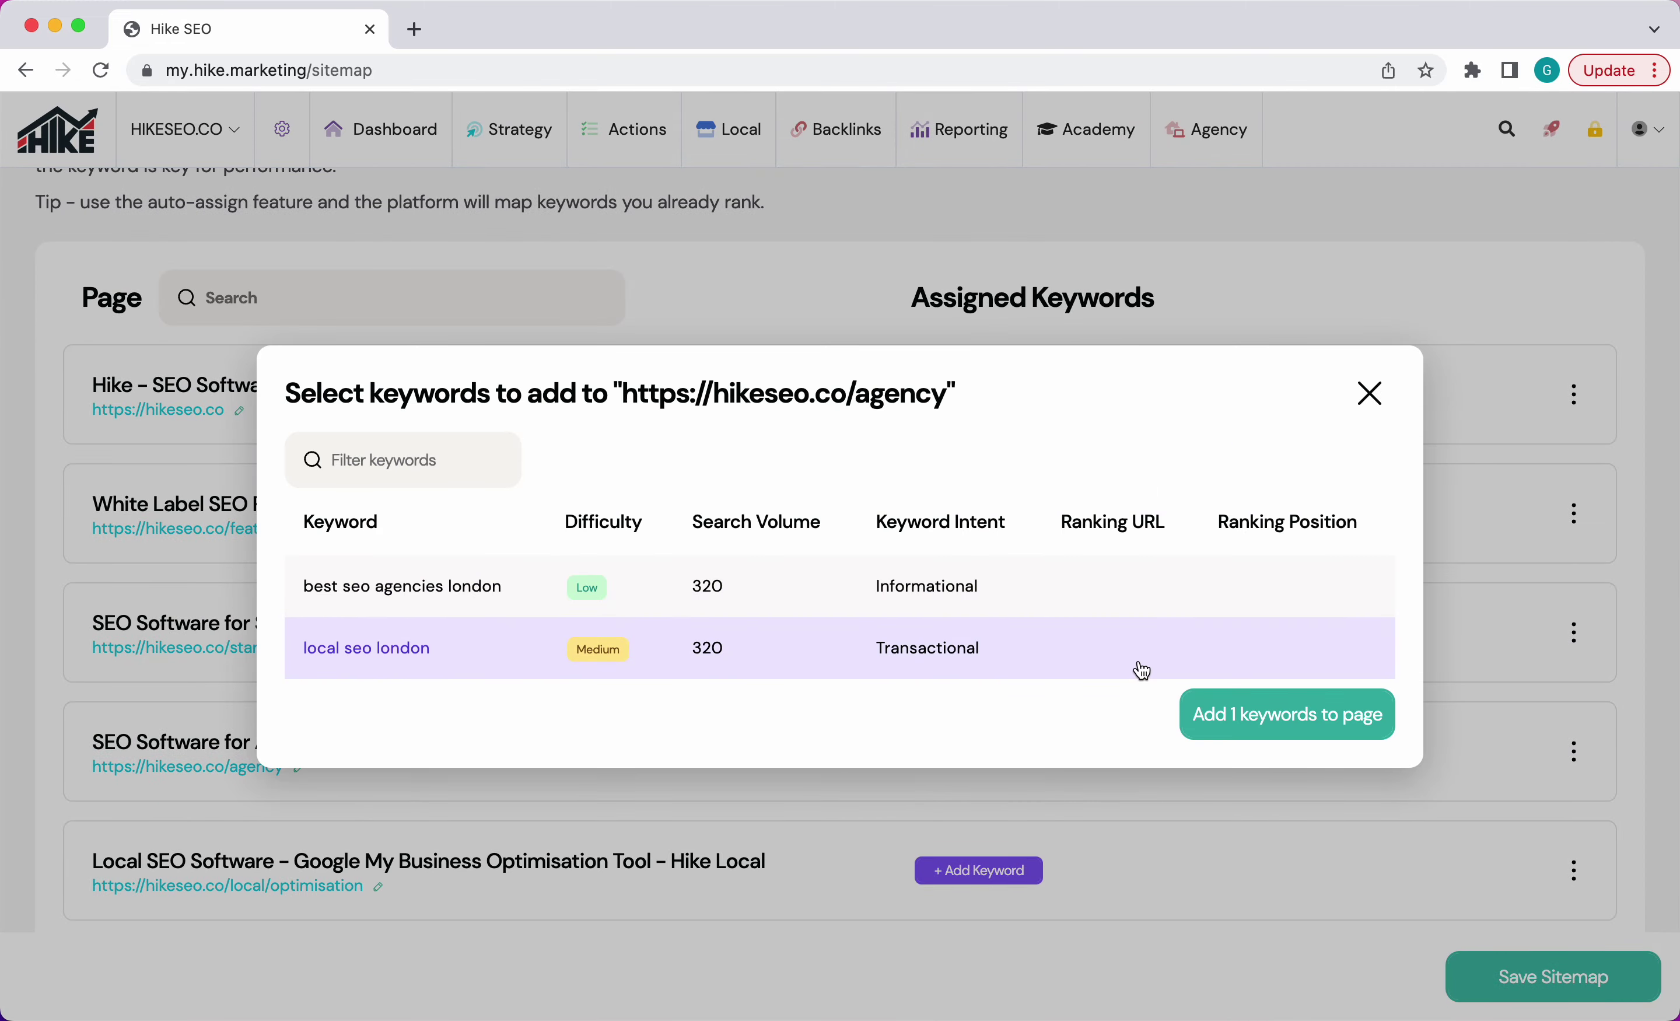
click(1295, 712)
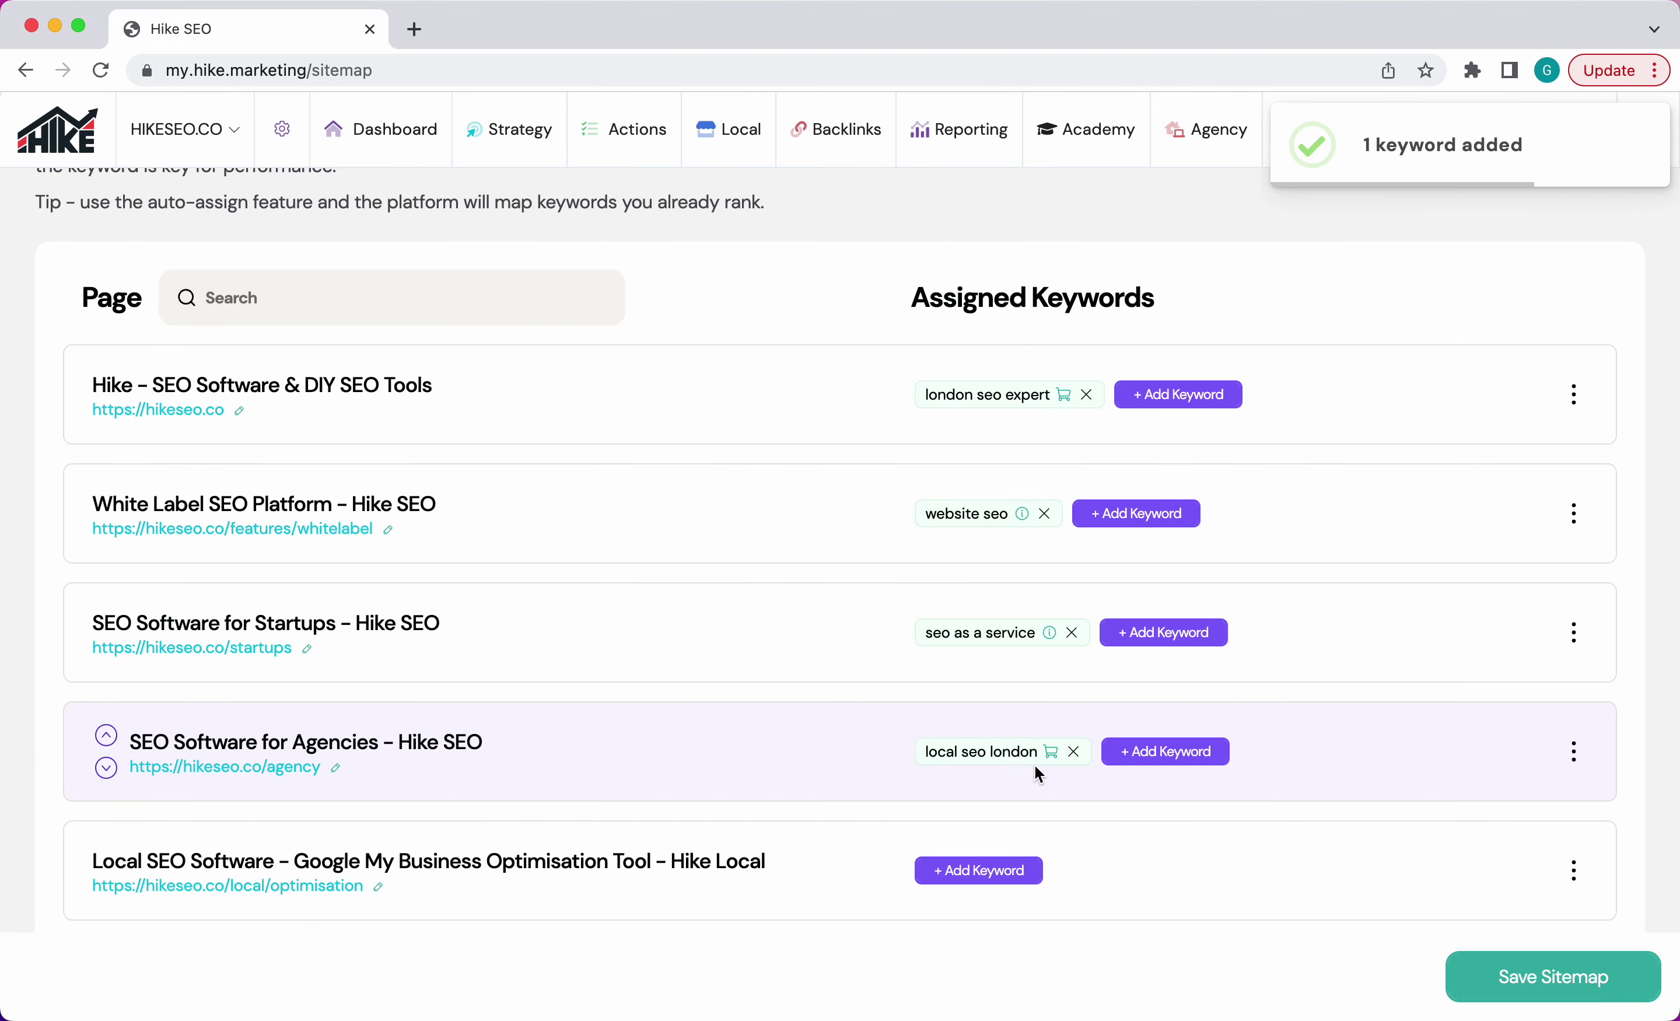
mouse_move(998, 751)
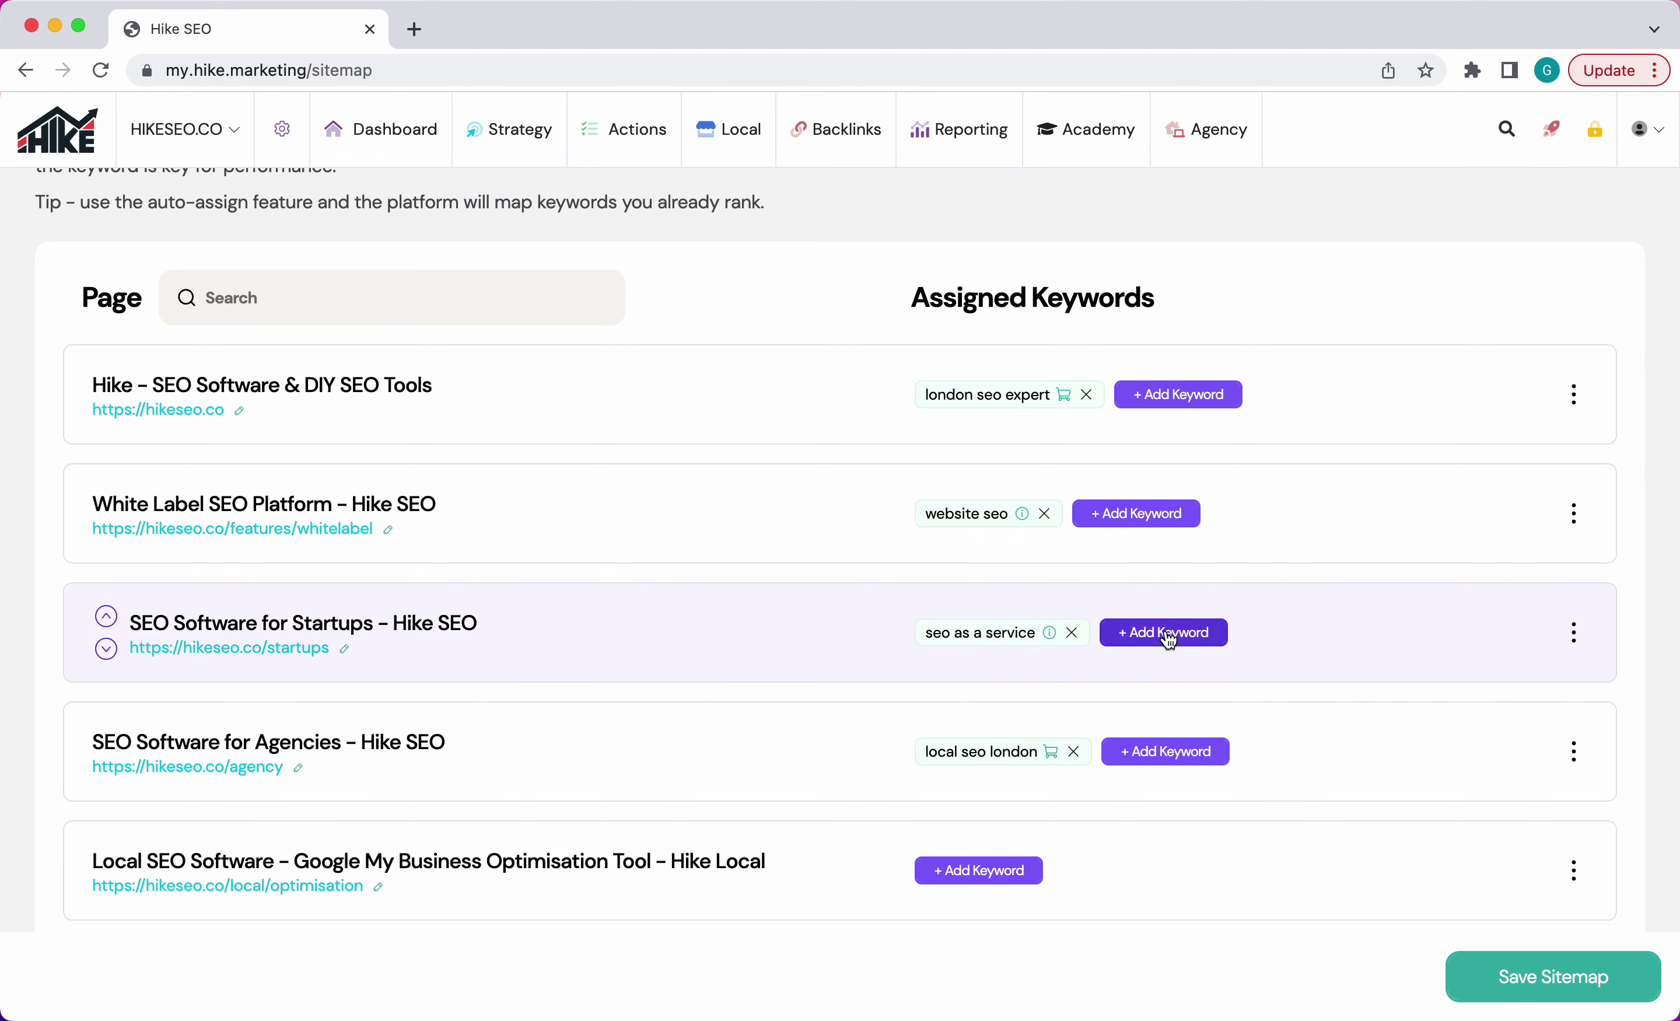
Check which keywords can still be added to the homepage and view the details of its keyword "london seo expert"
click(1189, 402)
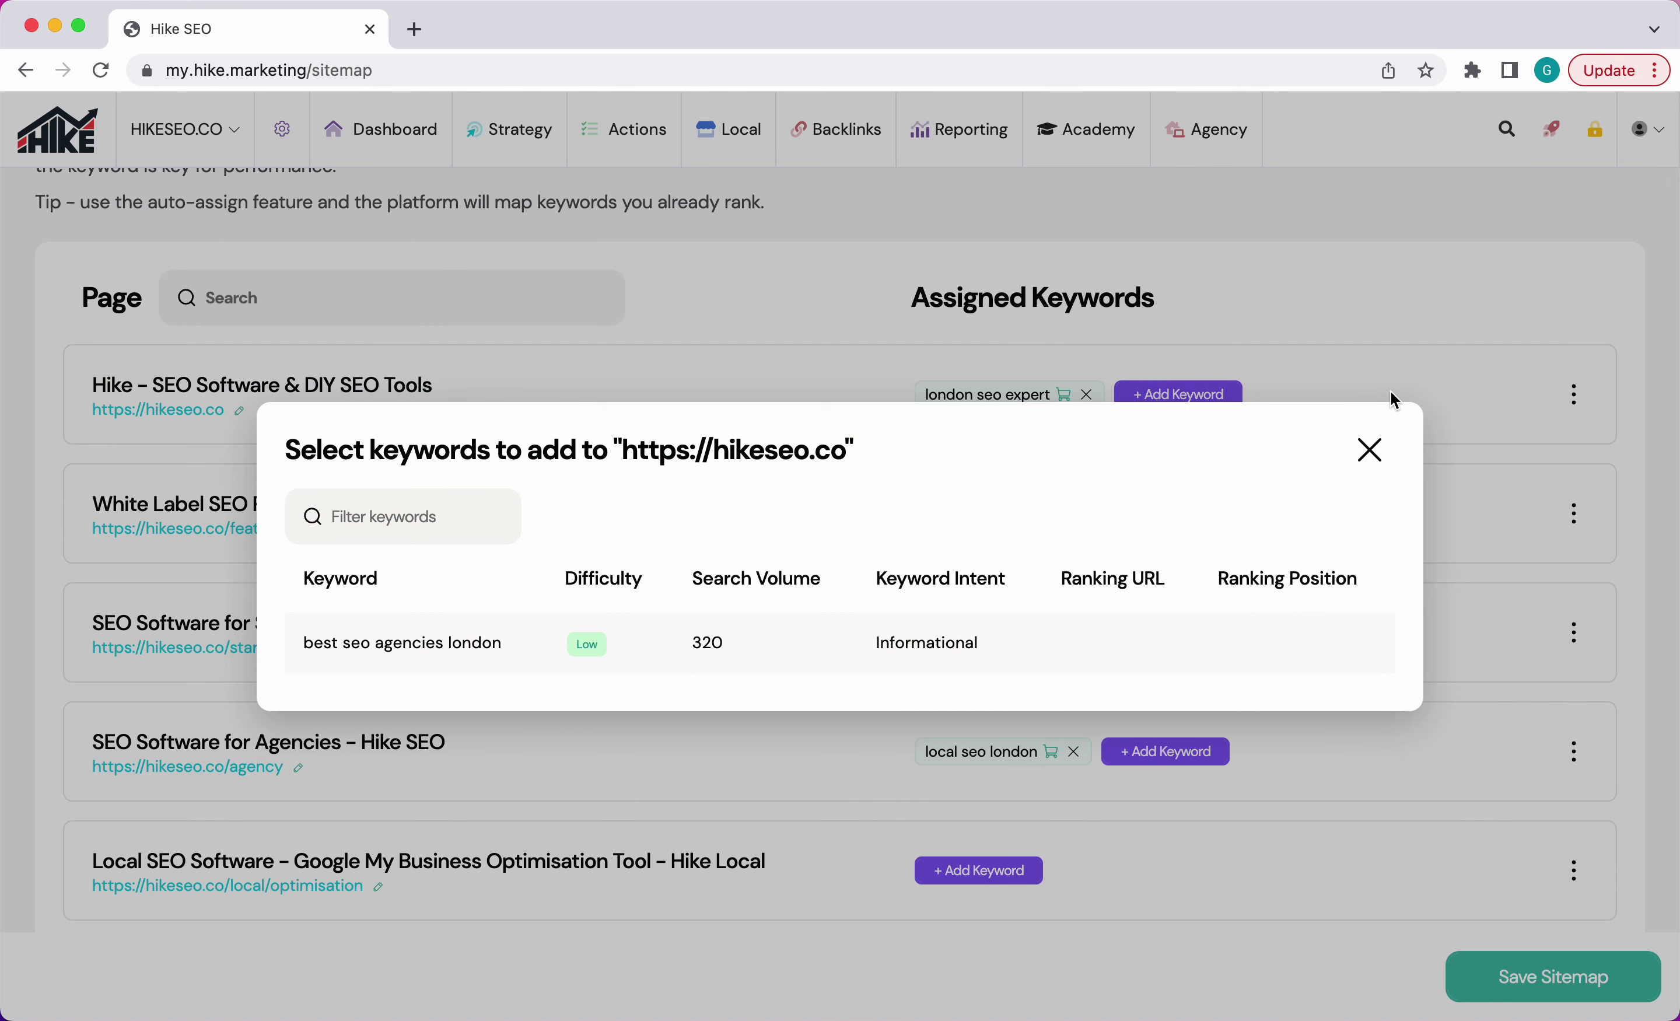
click(1368, 453)
mouse_move(1004, 394)
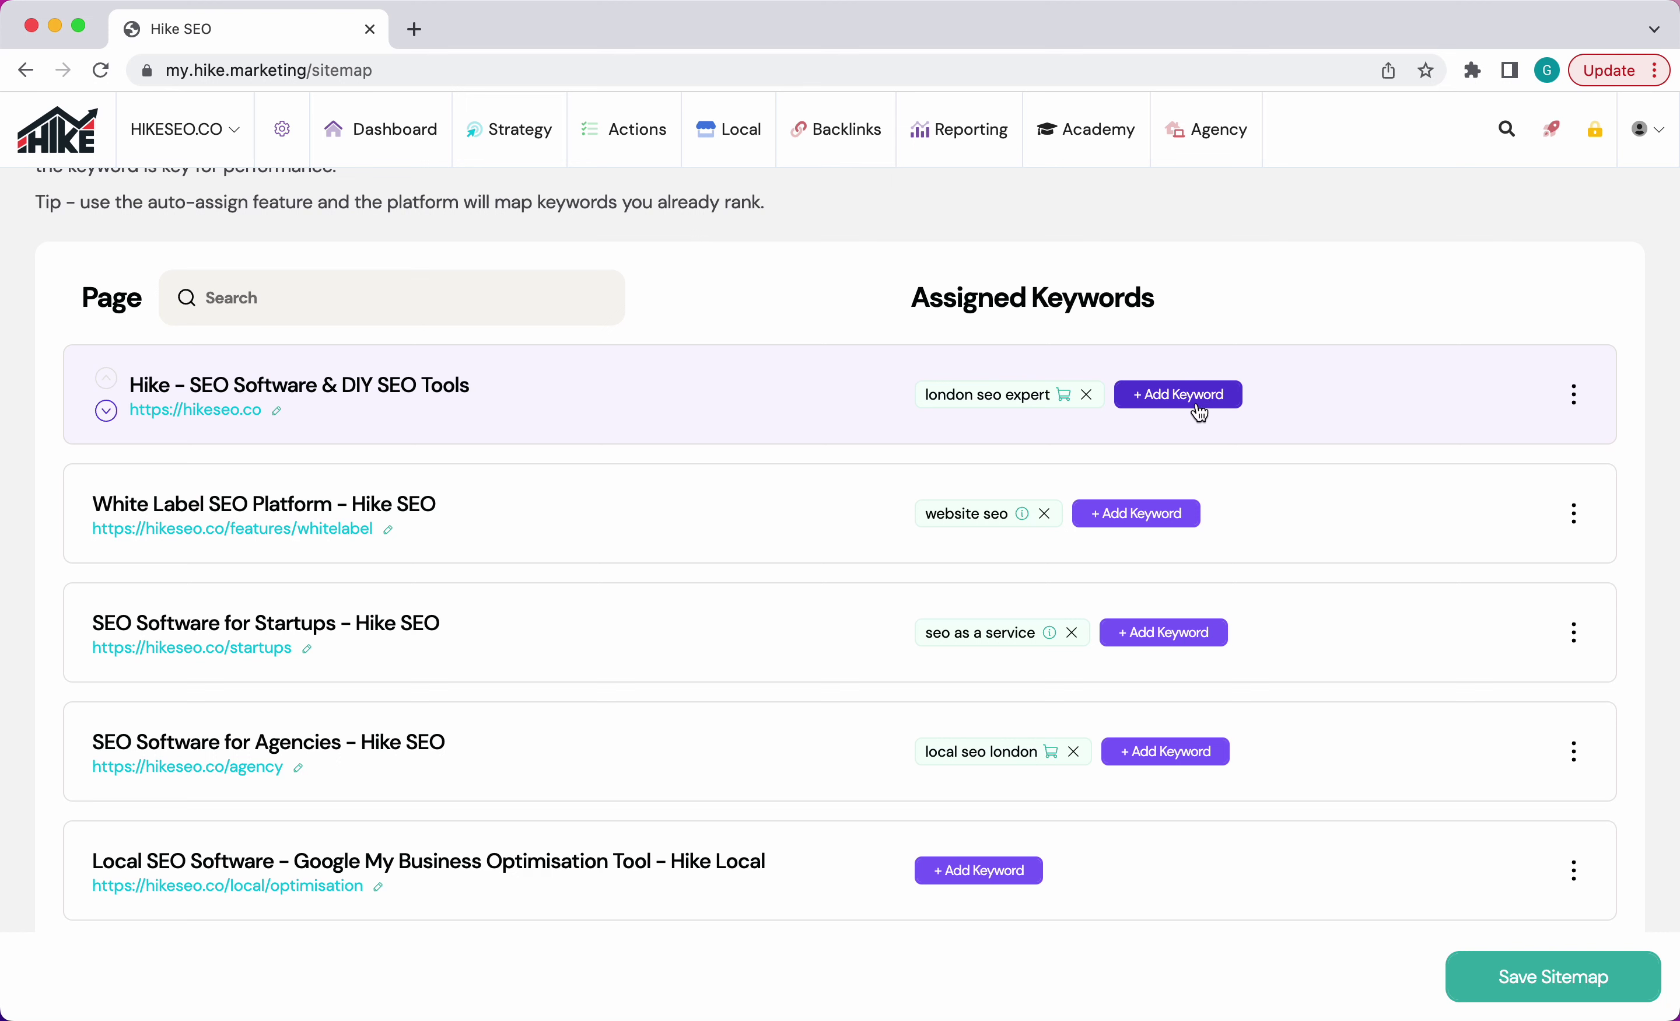
mouse_move(925, 395)
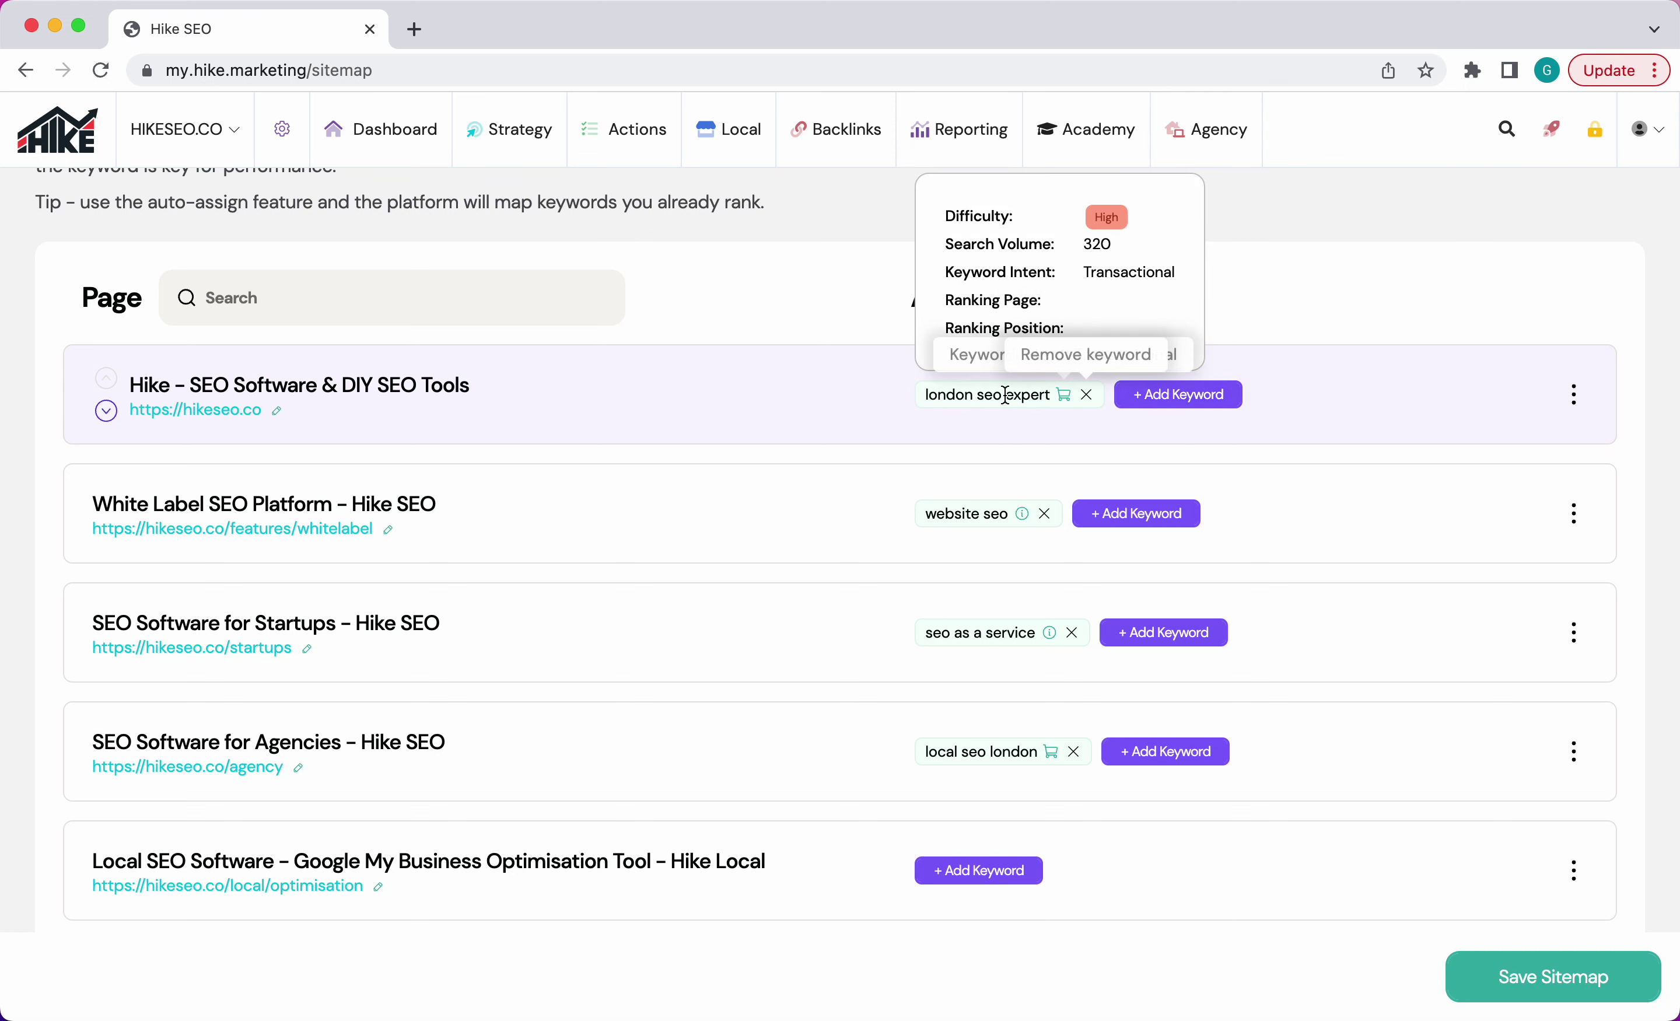
Examine the difficulty, search volume and intent of the keyword "website seo" on the White Label SEO Platform page
mouse_move(927, 517)
drag(930, 516, 1008, 515)
click(994, 514)
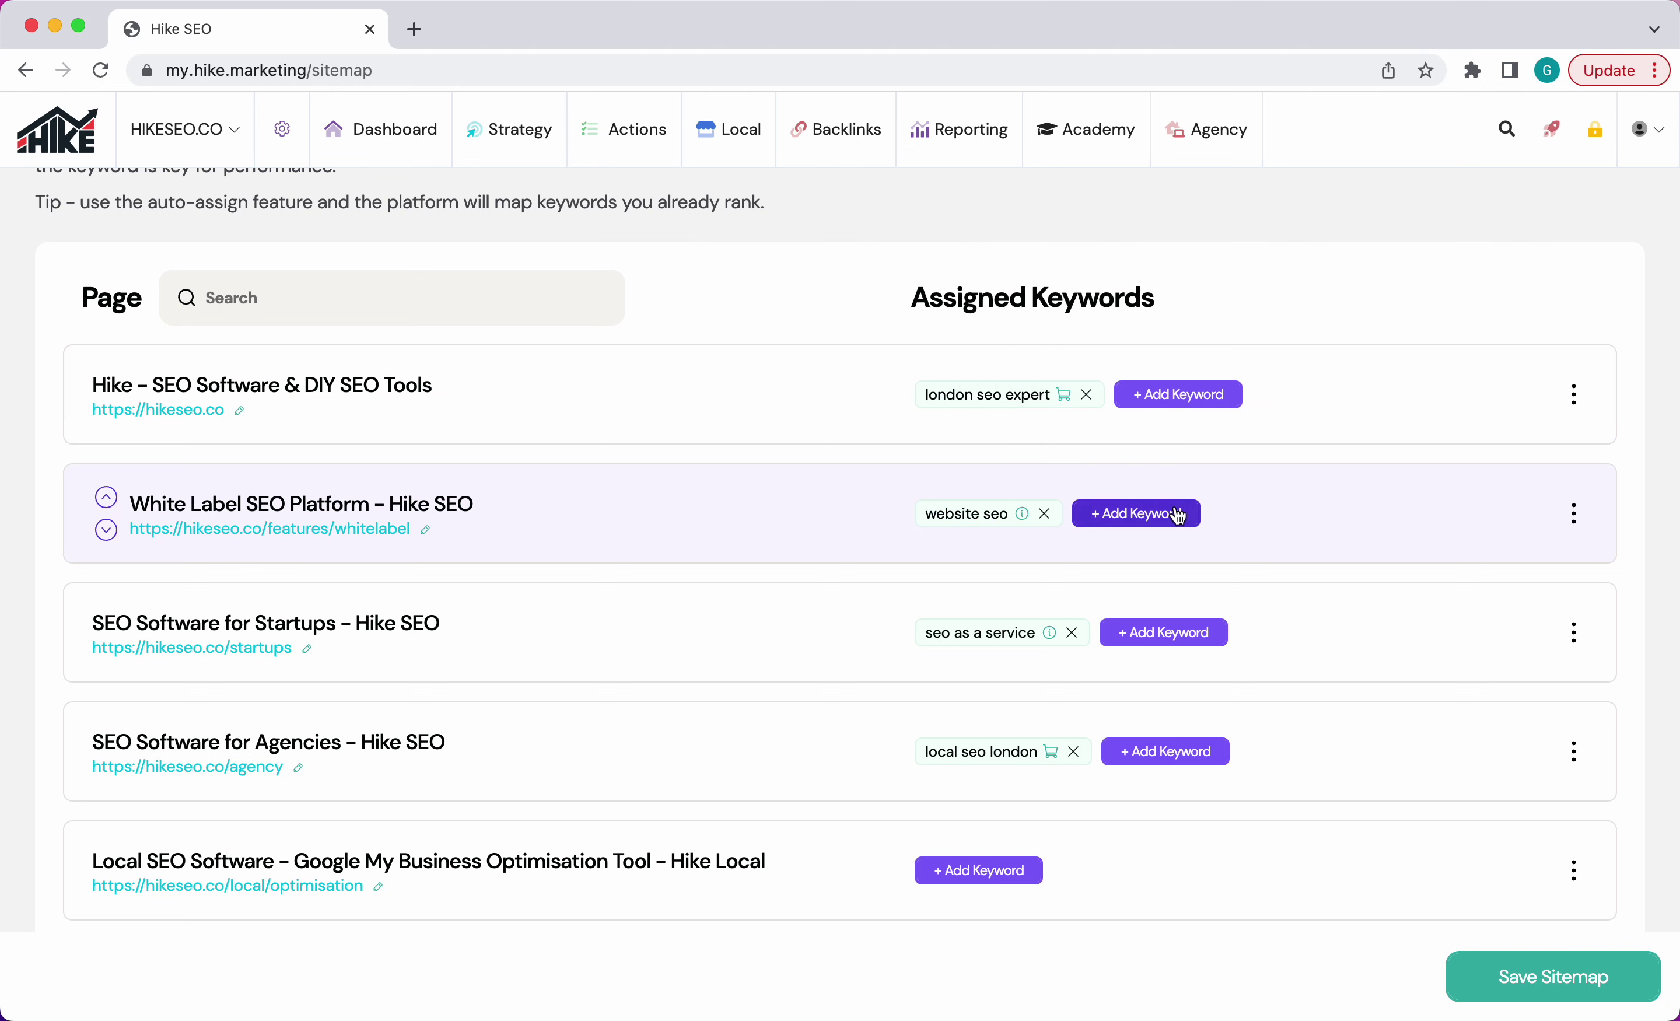
mouse_move(967, 515)
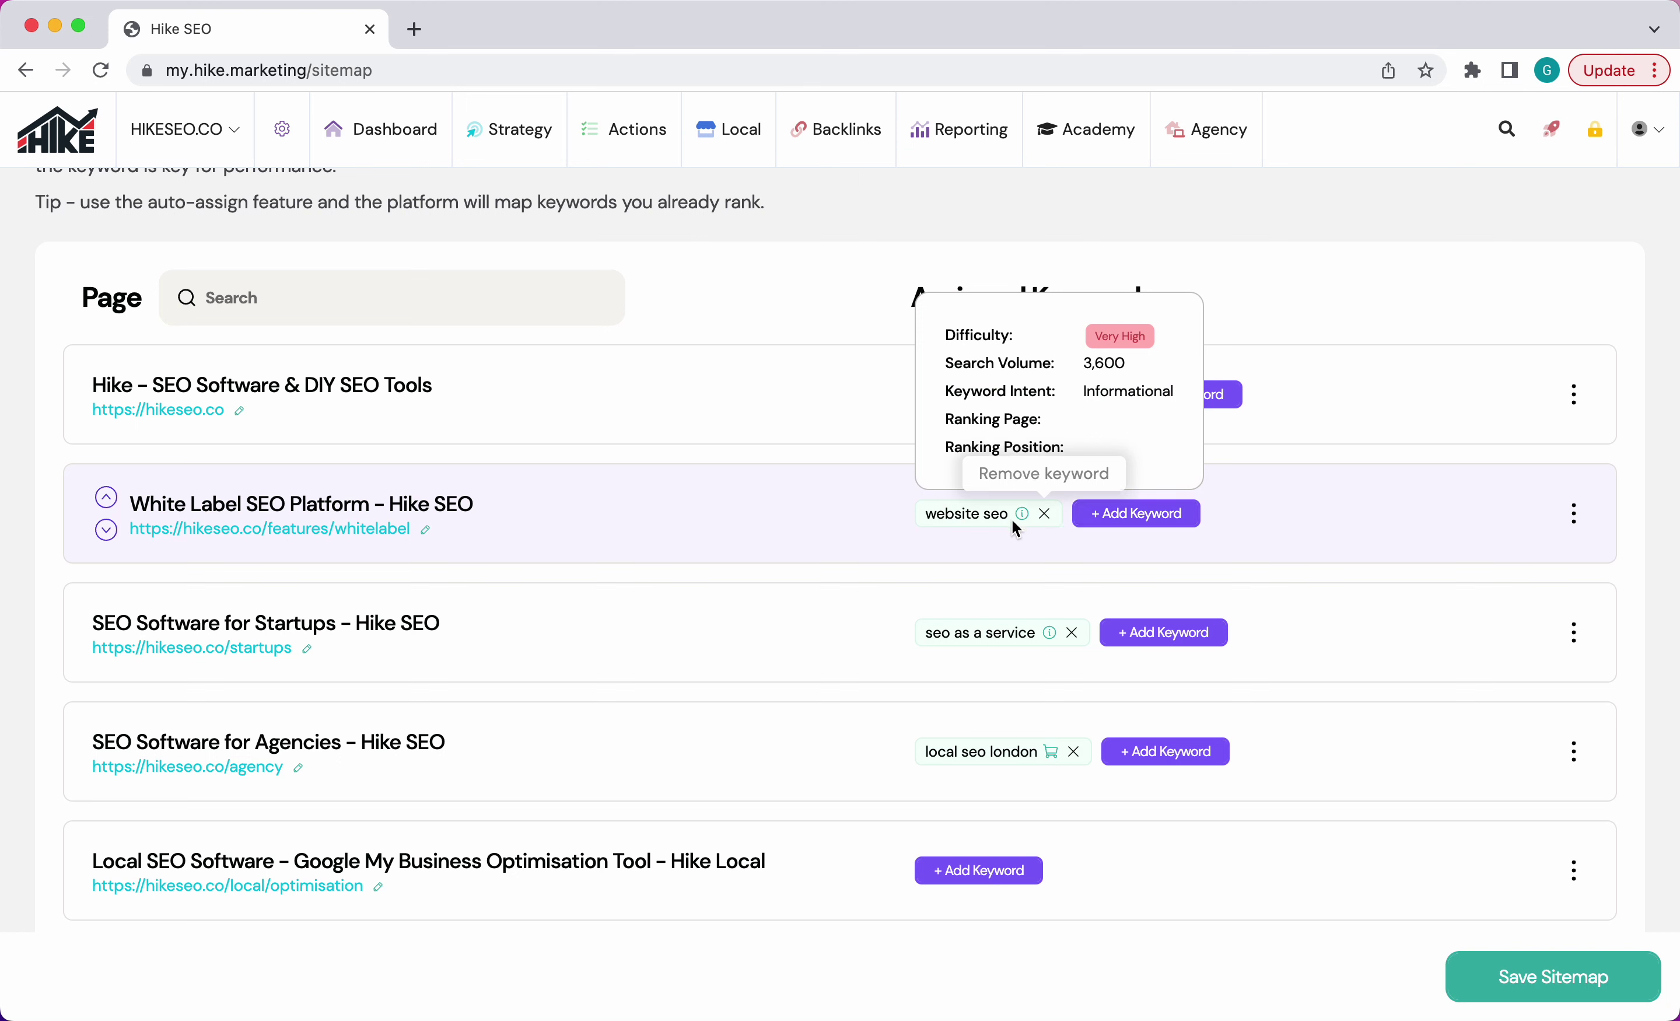
click(1167, 504)
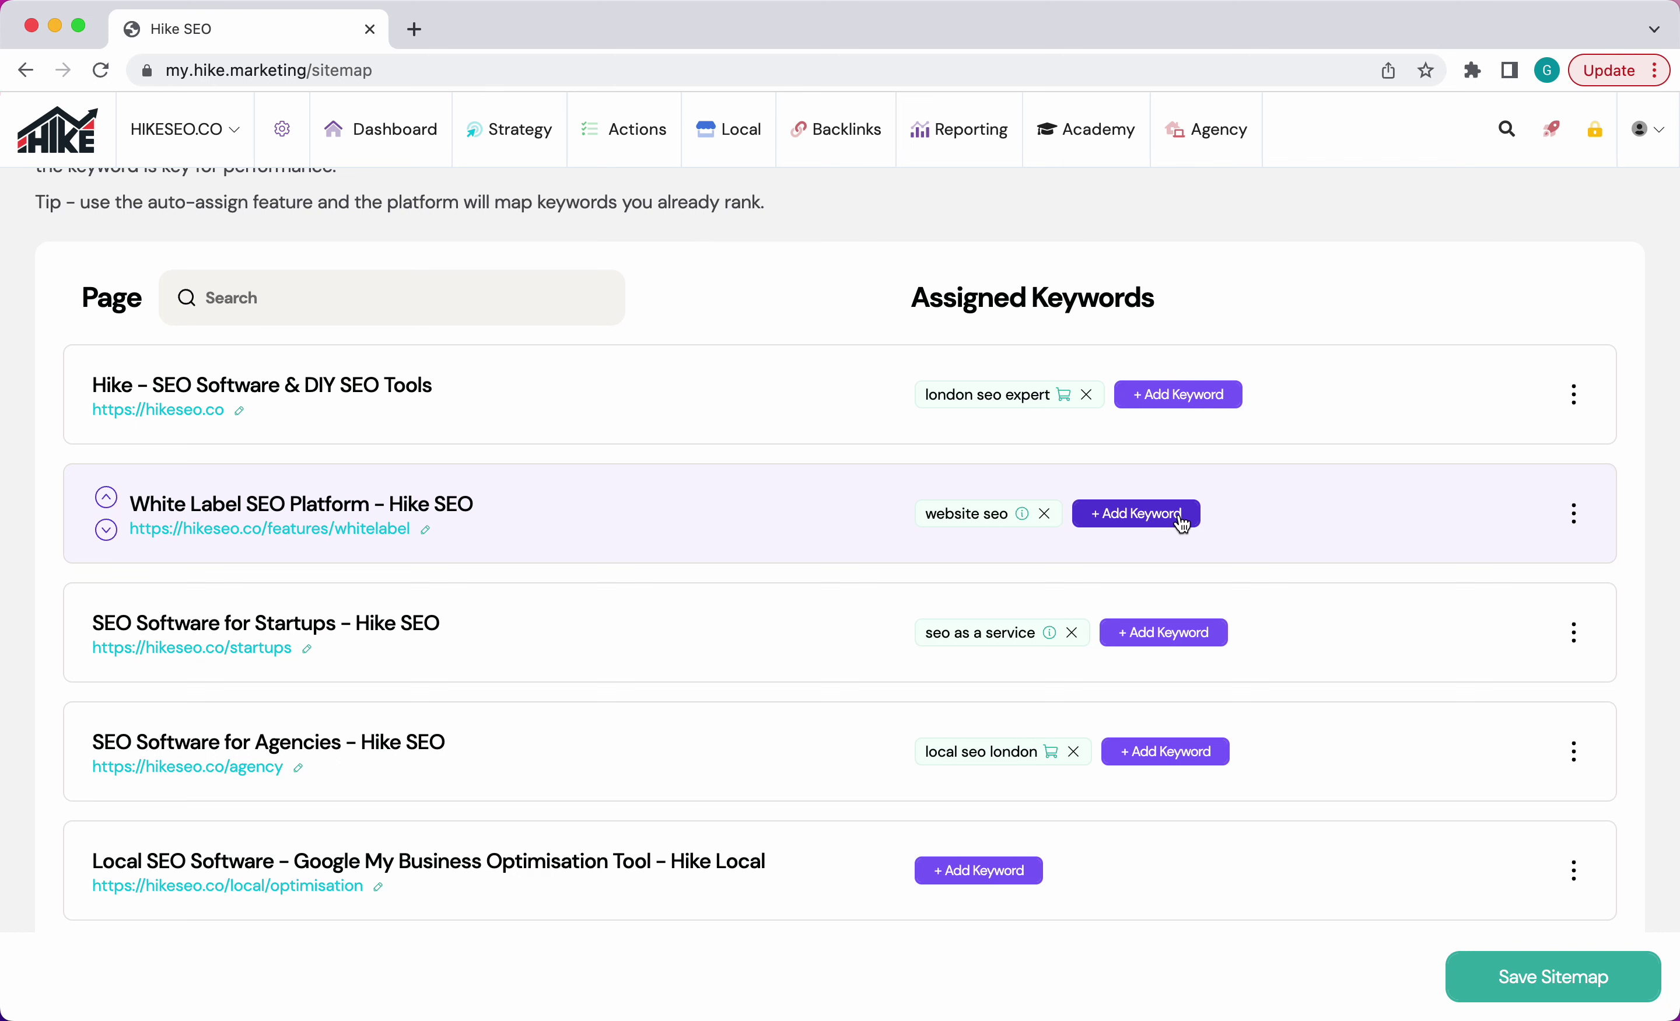
mouse_move(1025, 531)
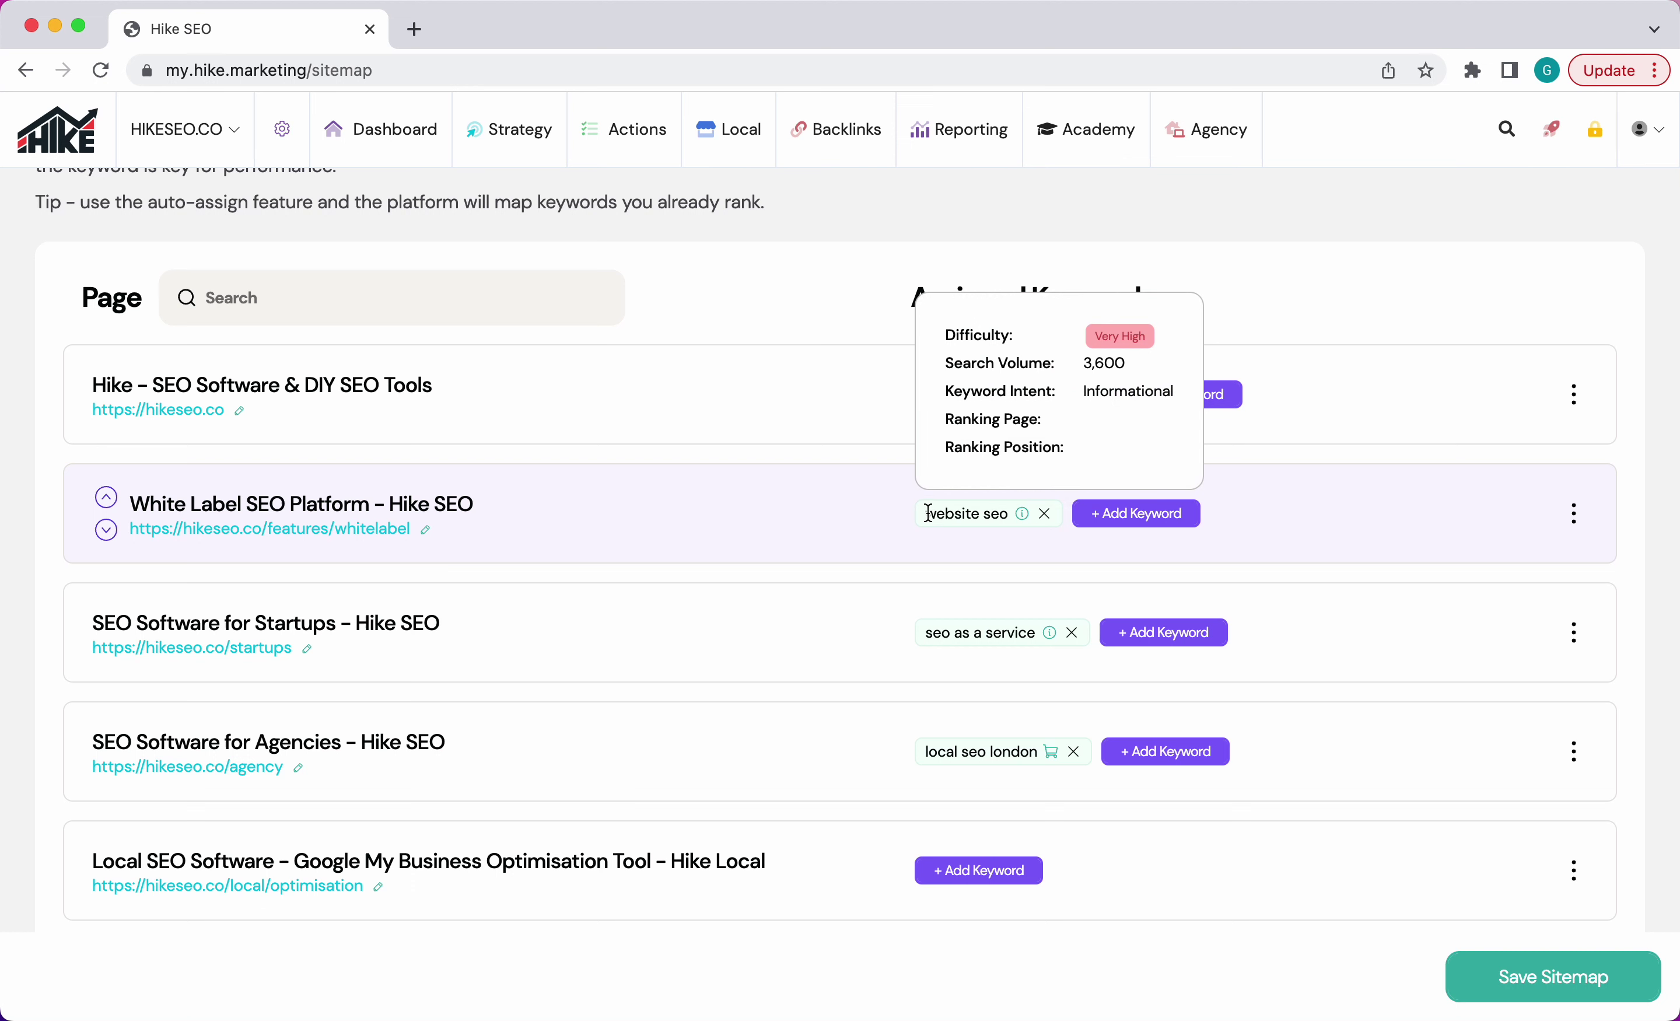
drag(929, 513, 1008, 515)
click(974, 519)
double_click(961, 517)
double_click(997, 516)
click(997, 519)
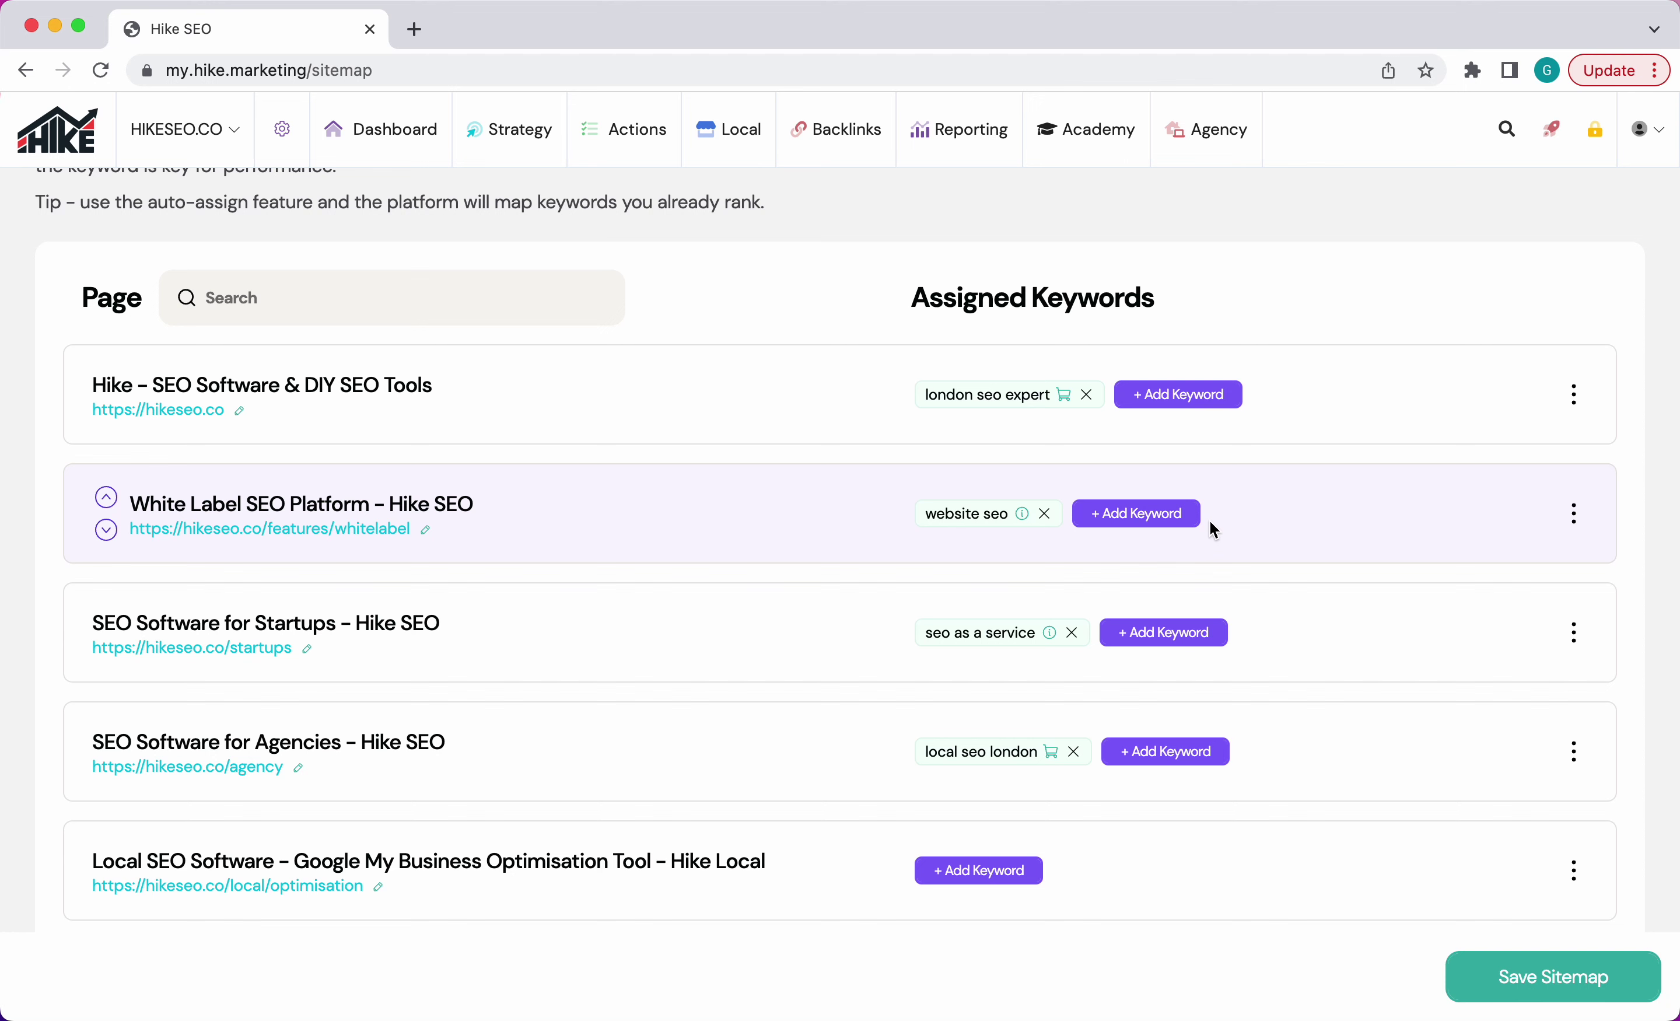
mouse_move(1021, 515)
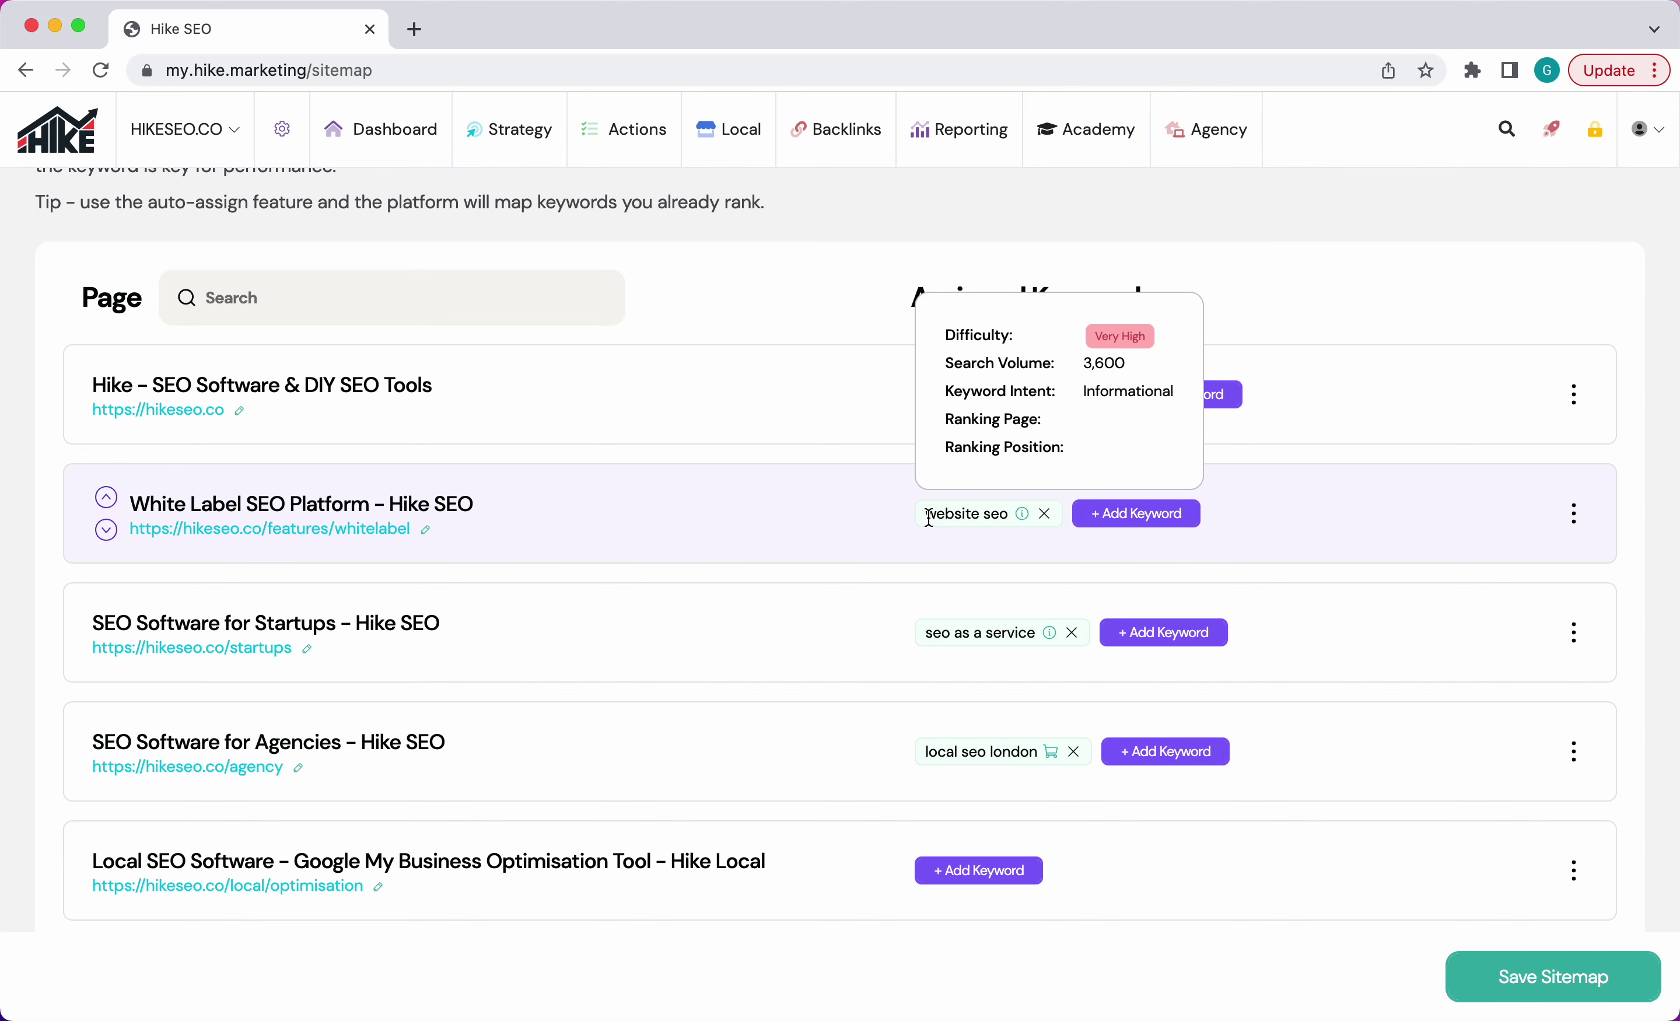
drag(929, 517, 1015, 518)
click(1015, 518)
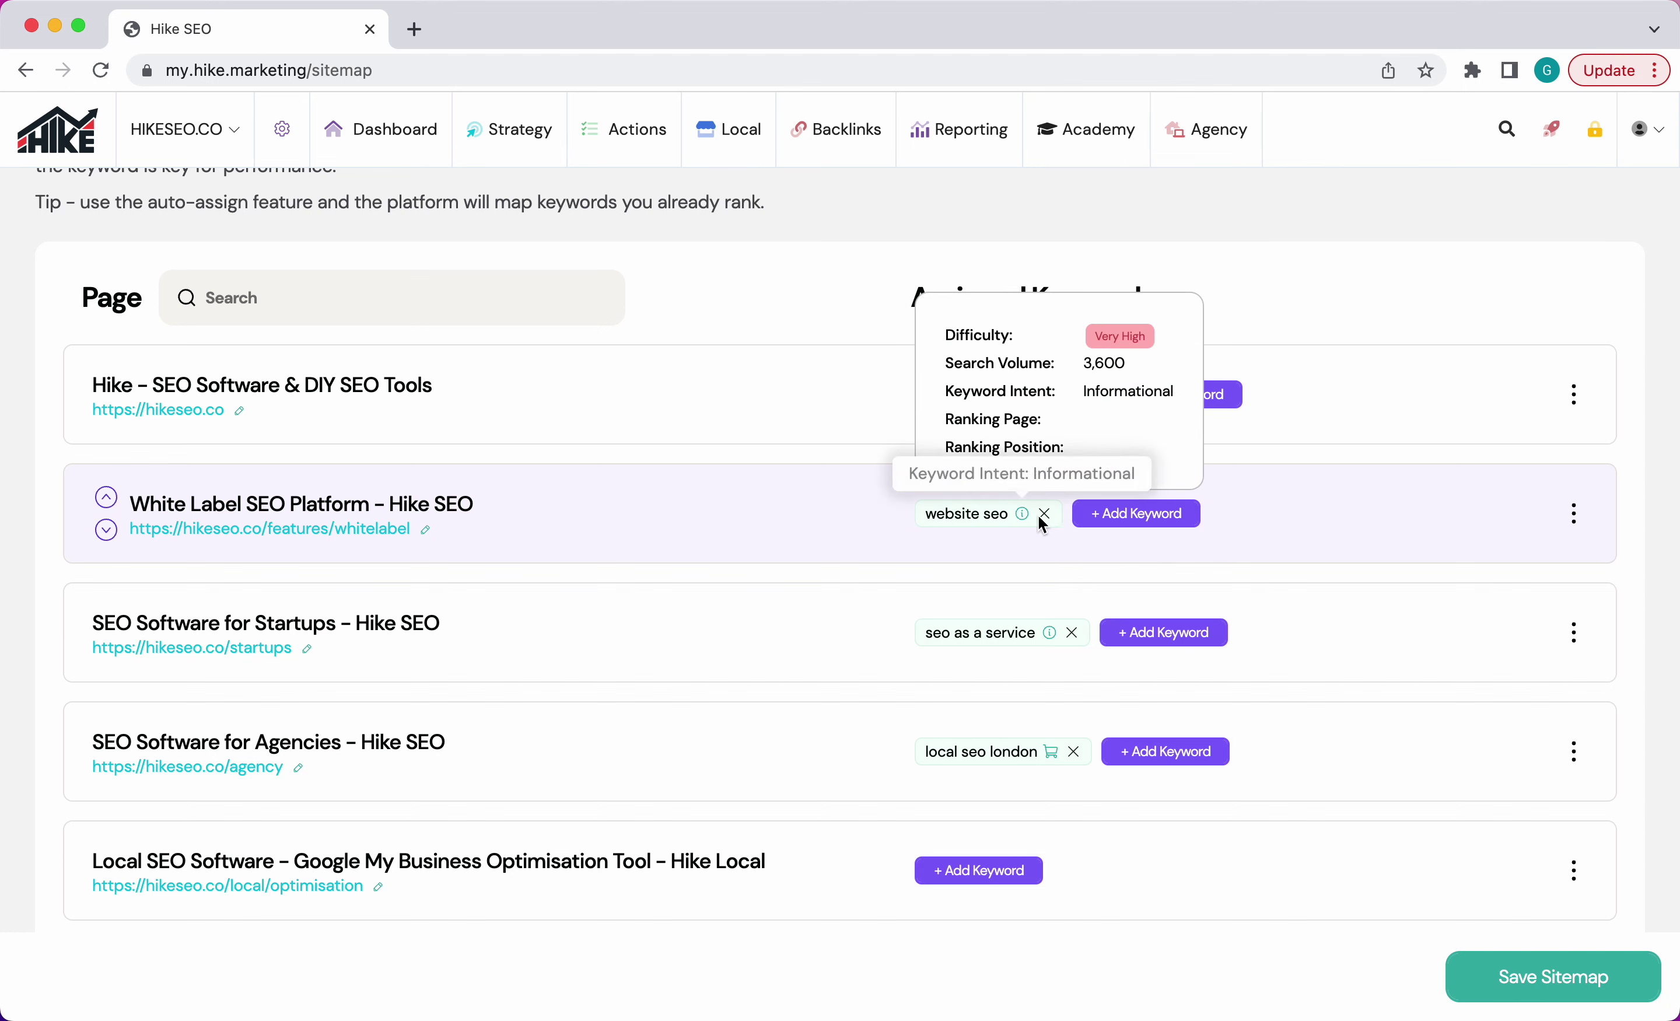
drag(926, 518, 1009, 516)
click(986, 510)
click(974, 515)
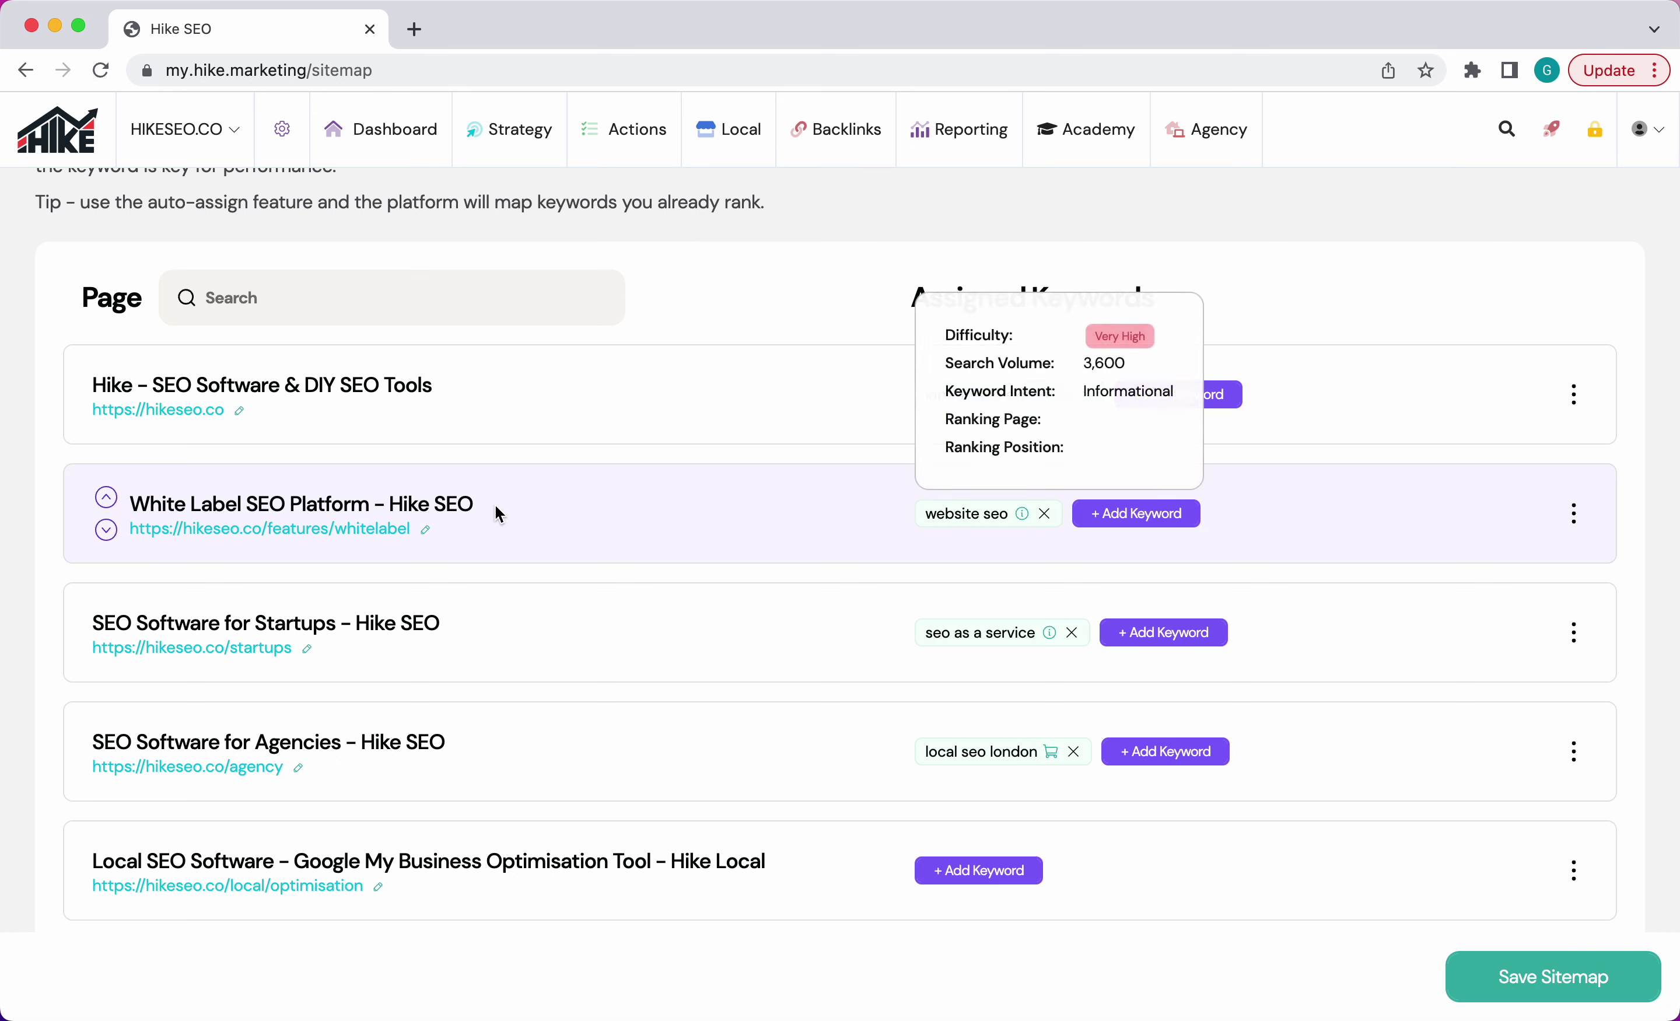
mouse_move(960, 530)
drag(1134, 369, 1087, 365)
click(1140, 364)
click(1106, 364)
drag(1159, 341, 1101, 337)
click(1138, 360)
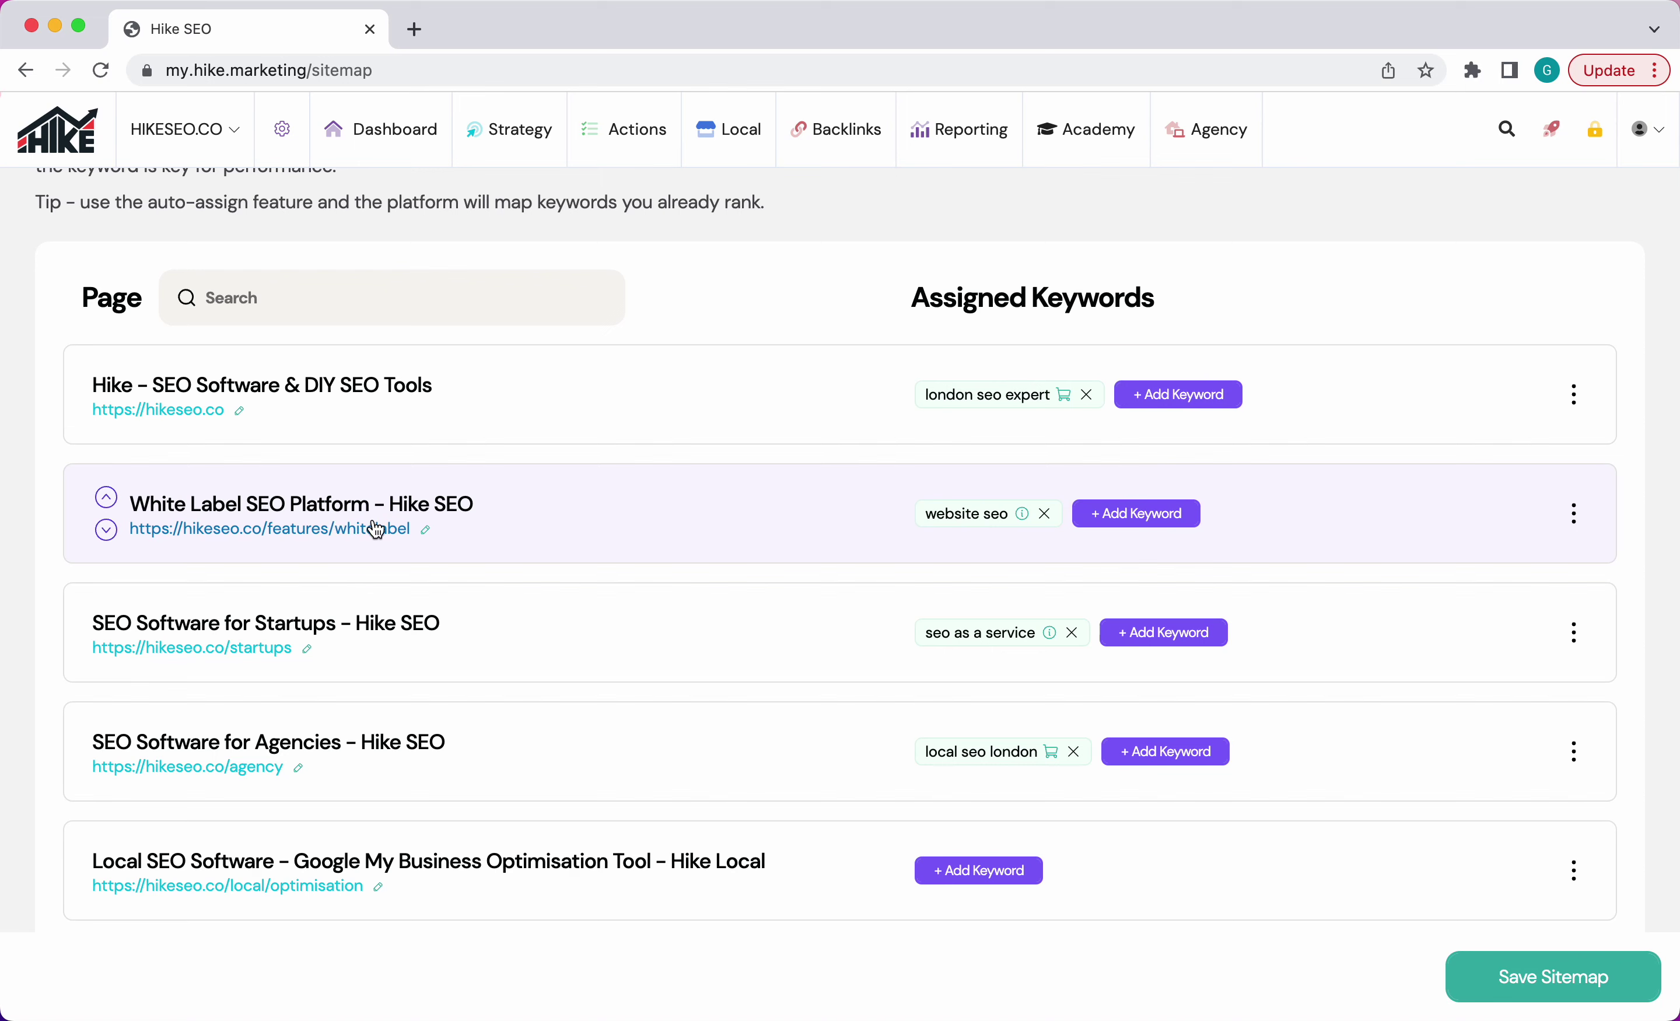
mouse_move(986, 521)
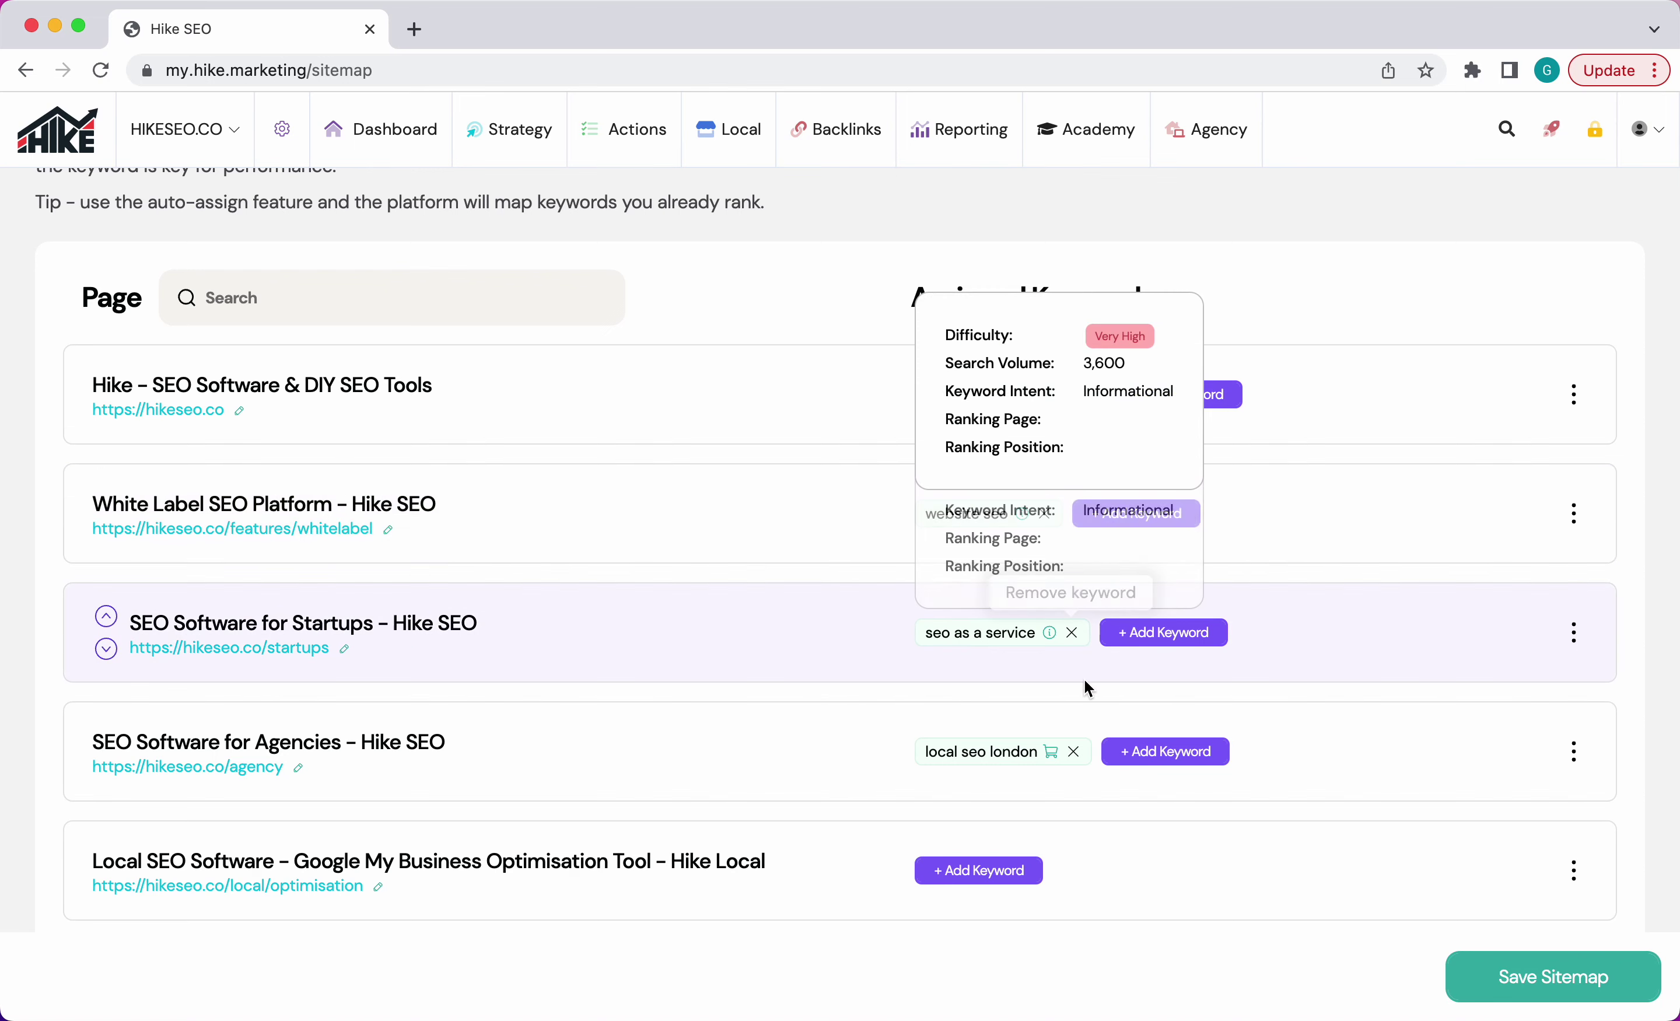
scroll(944, 427, up, 1)
scroll(946, 413, up, 3)
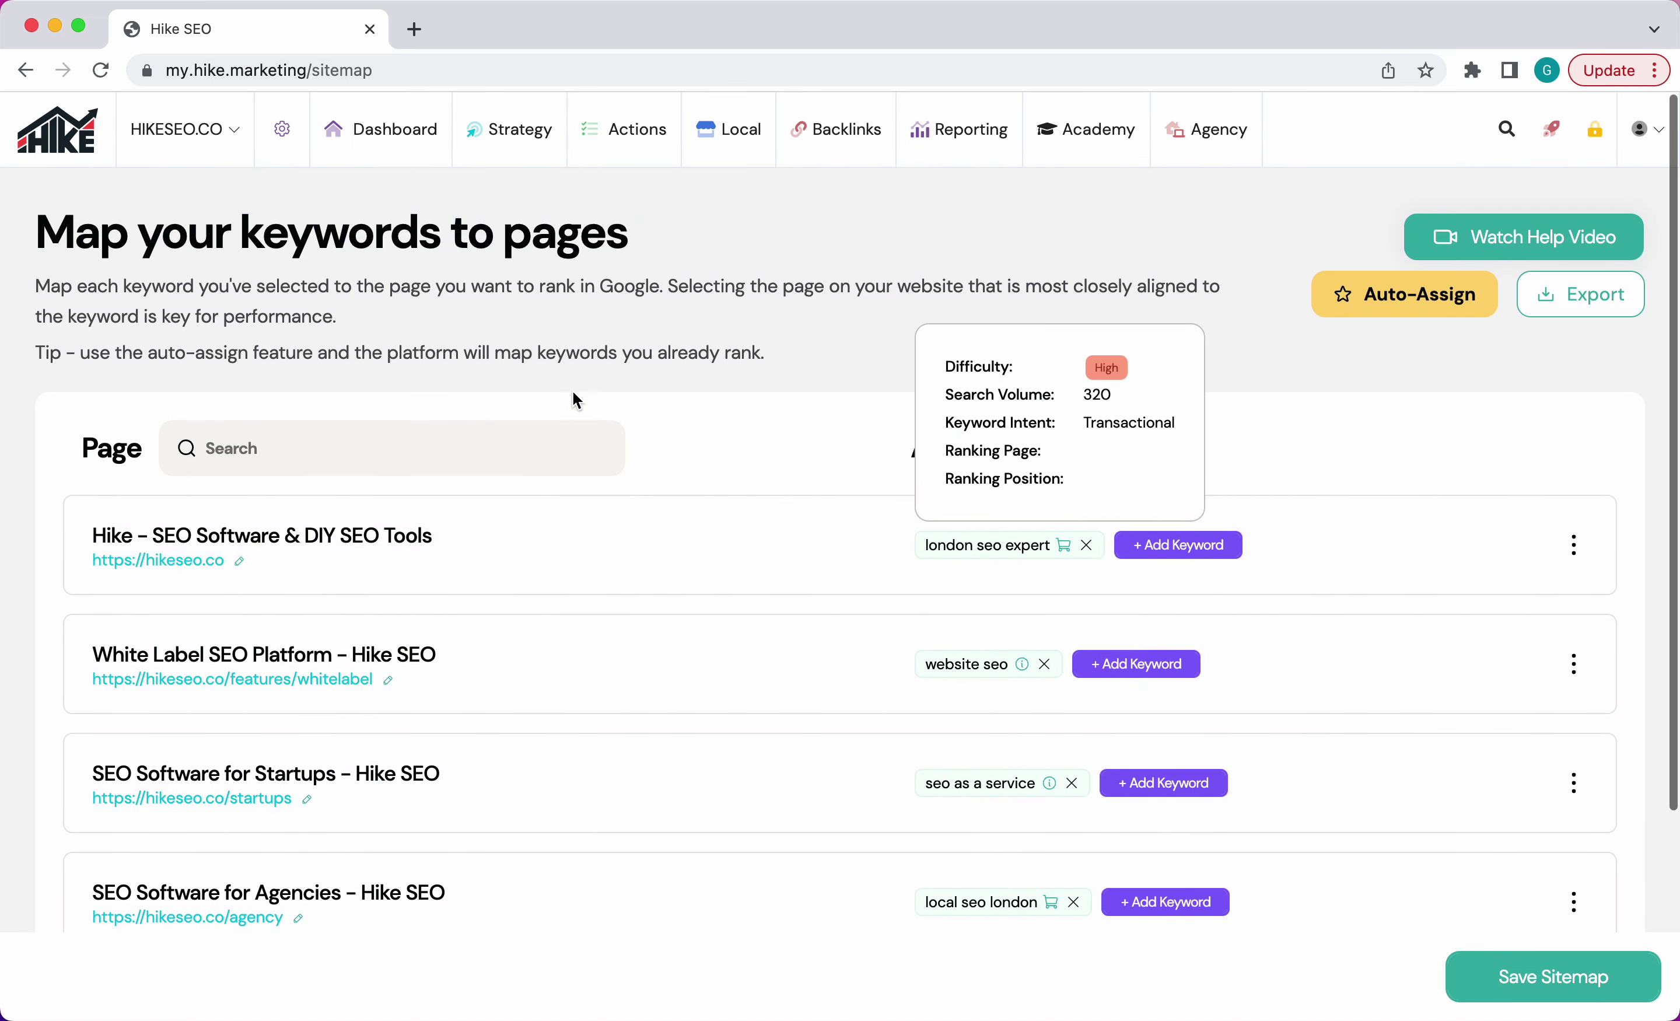
scroll(946, 385, down, 5)
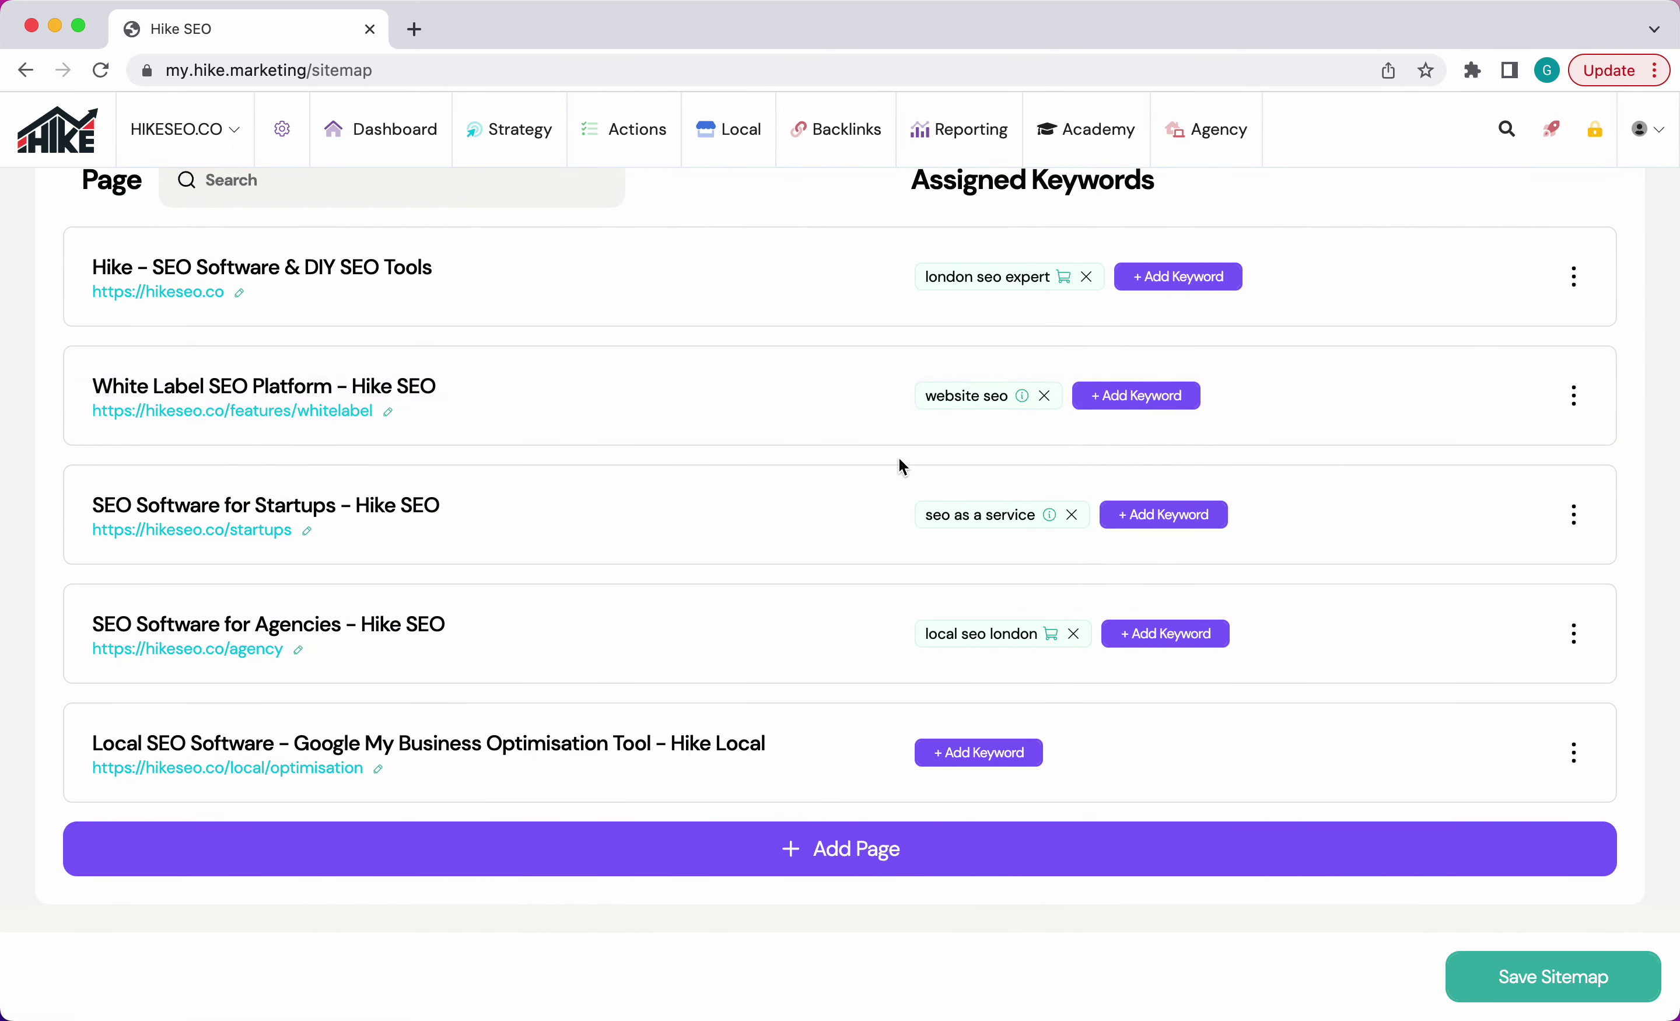
click(787, 868)
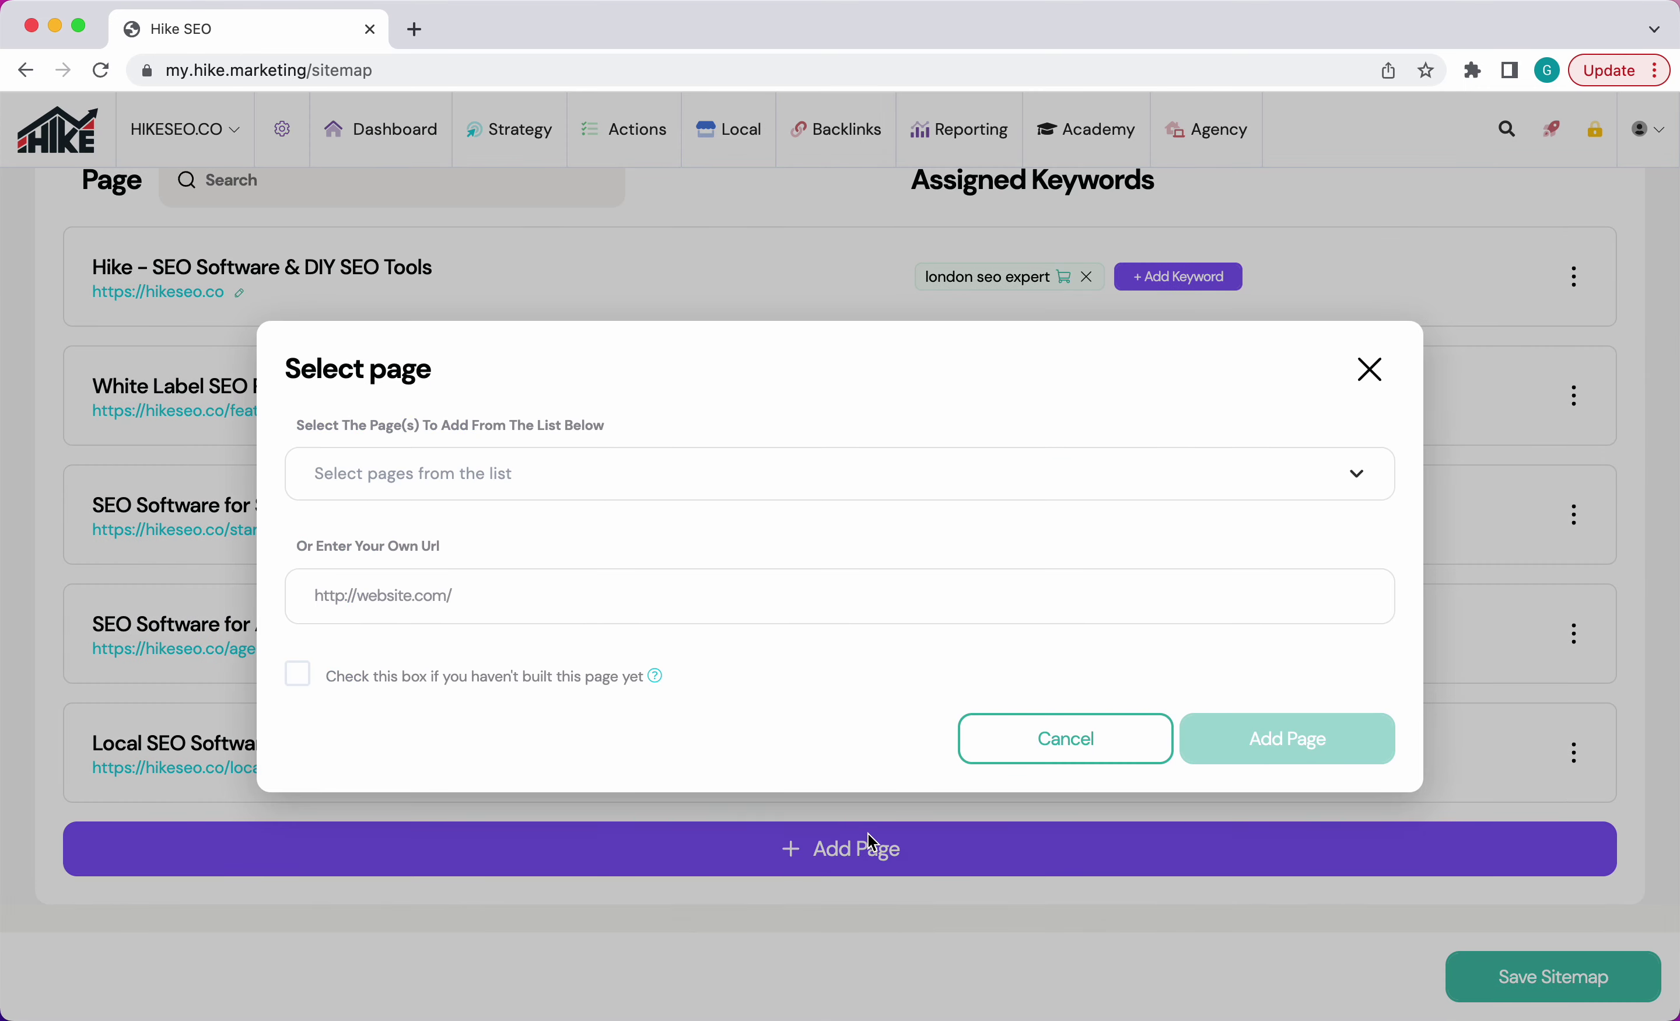
click(554, 482)
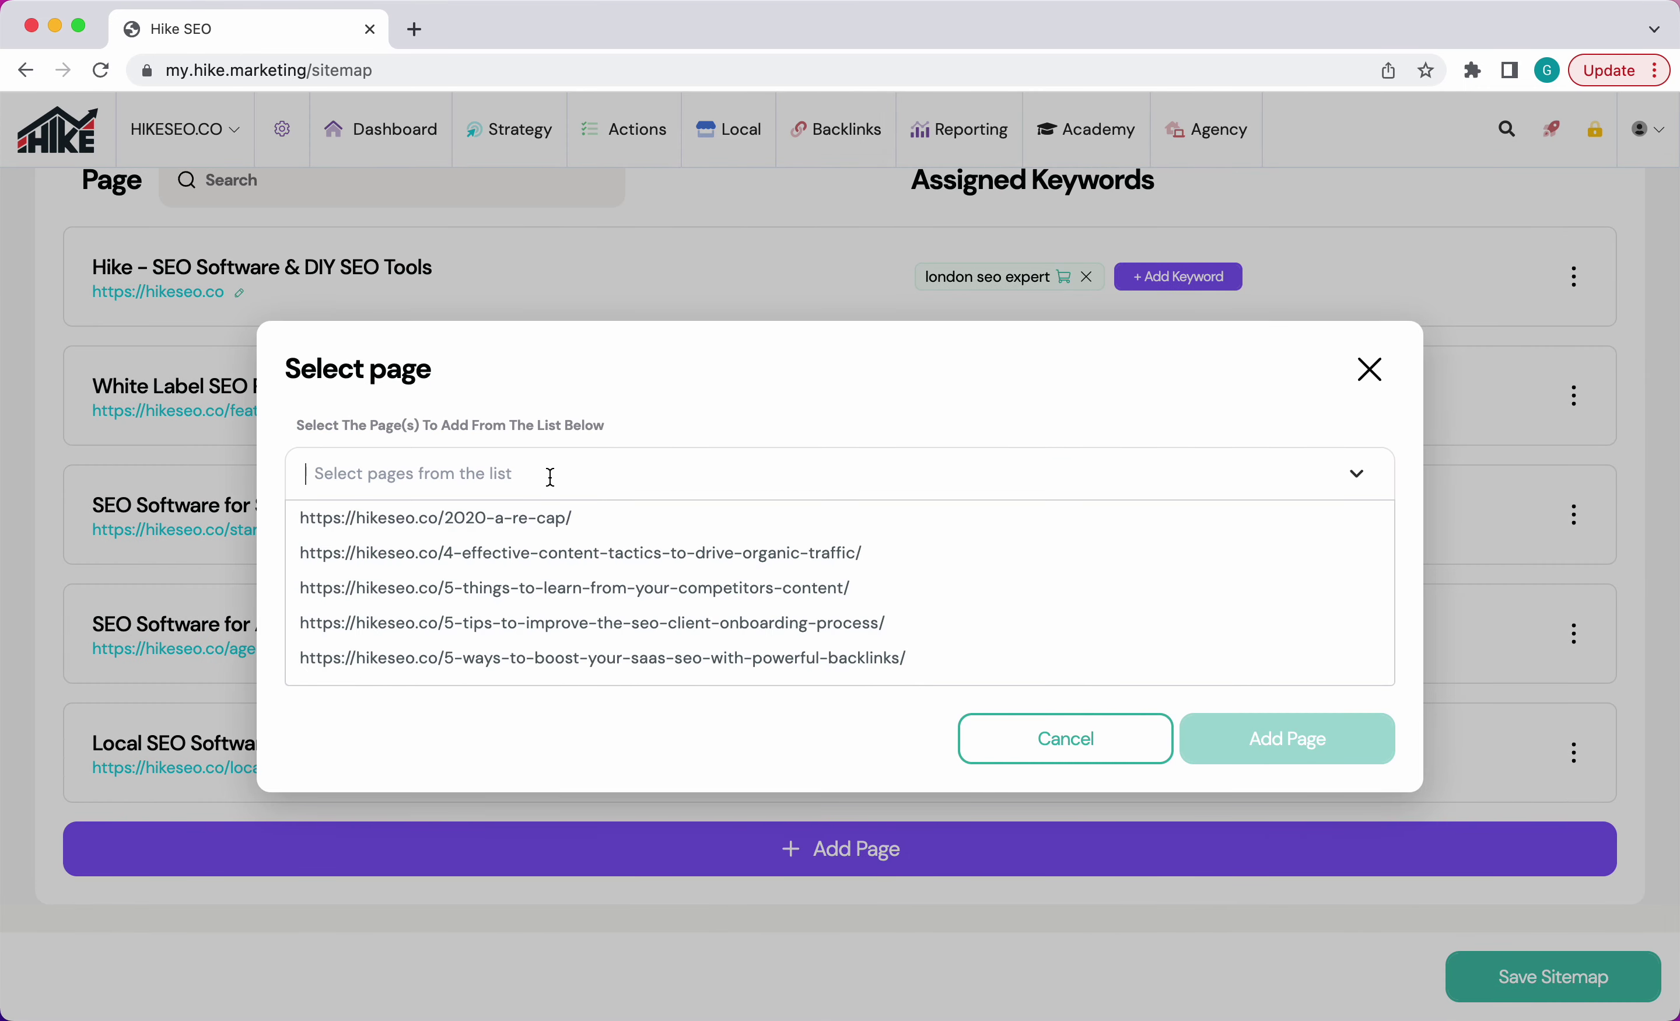
click(653, 413)
drag(313, 548, 583, 564)
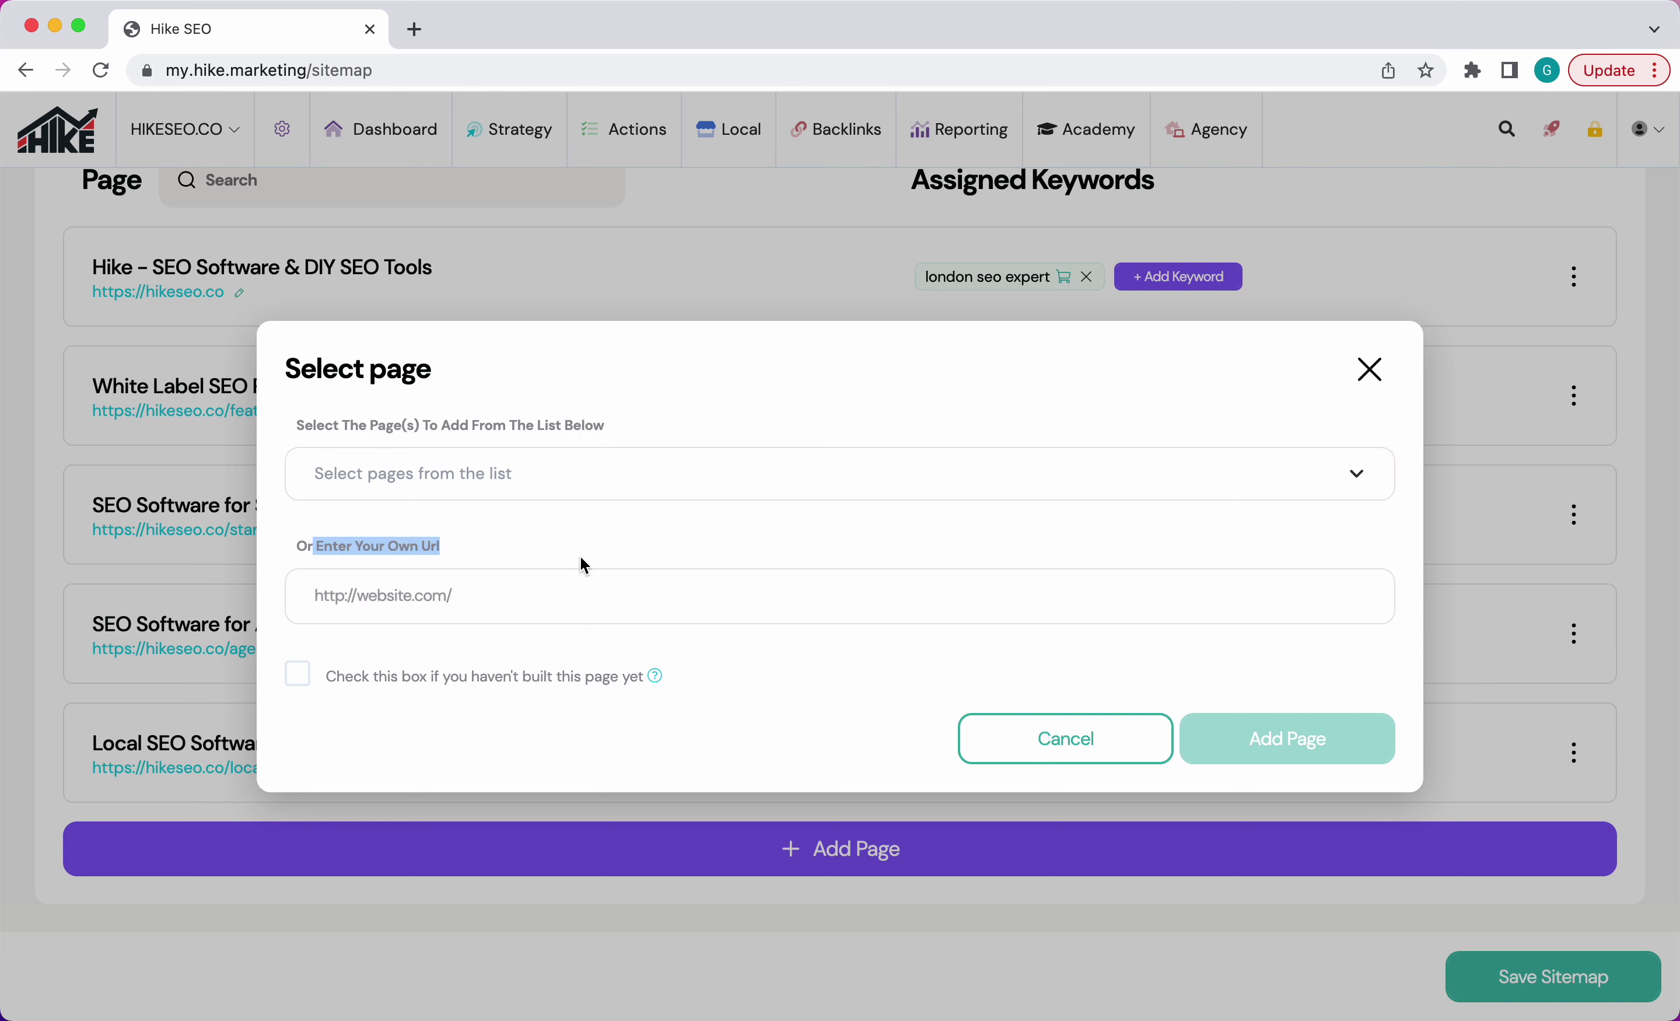
click(472, 586)
text(https://hike)
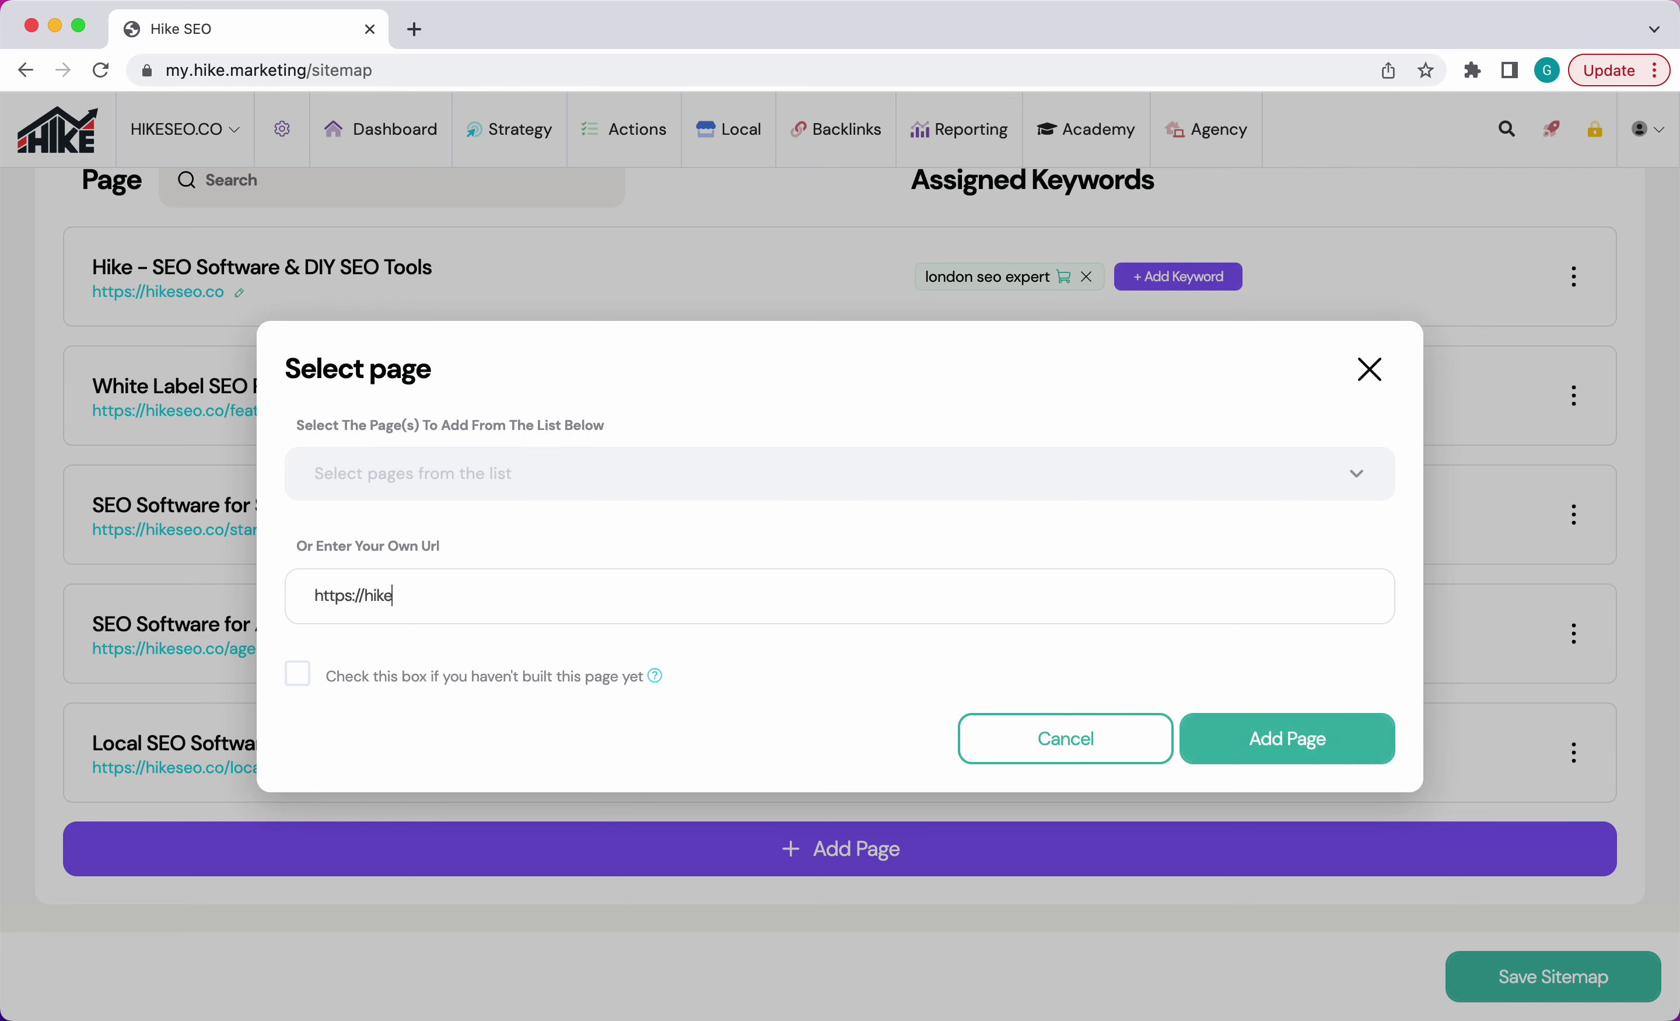
text(seo.co/how-to-do-keyword-mapping)
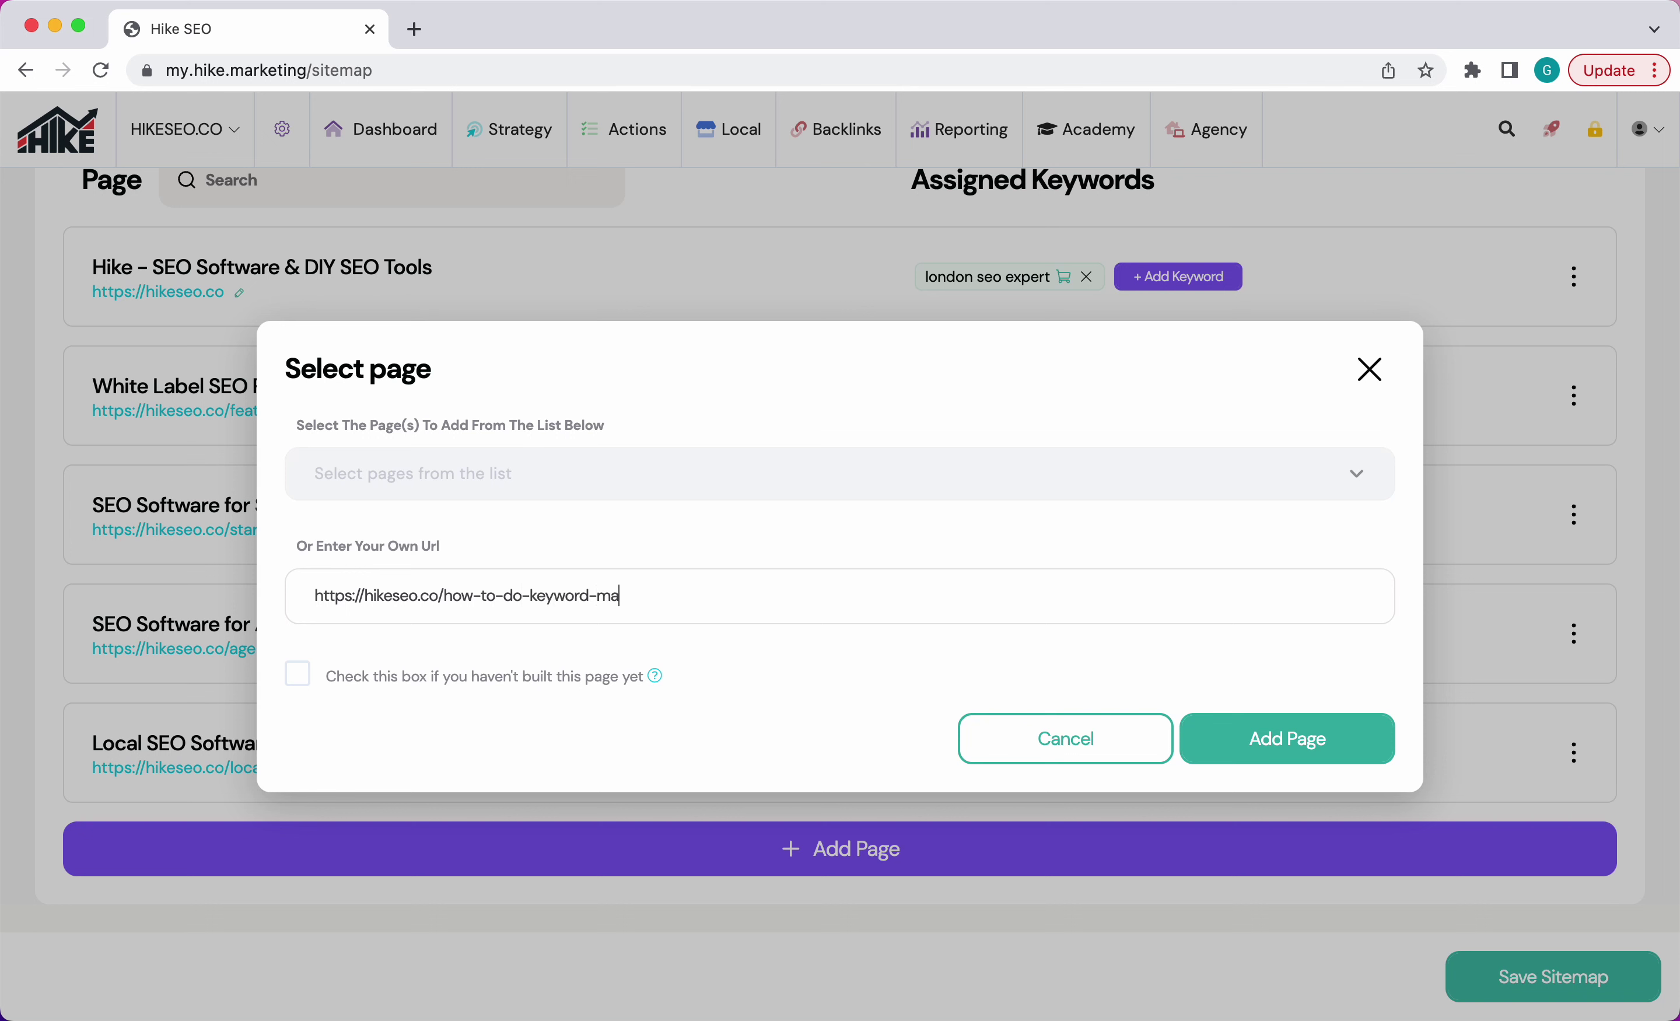
click(329, 687)
click(1300, 736)
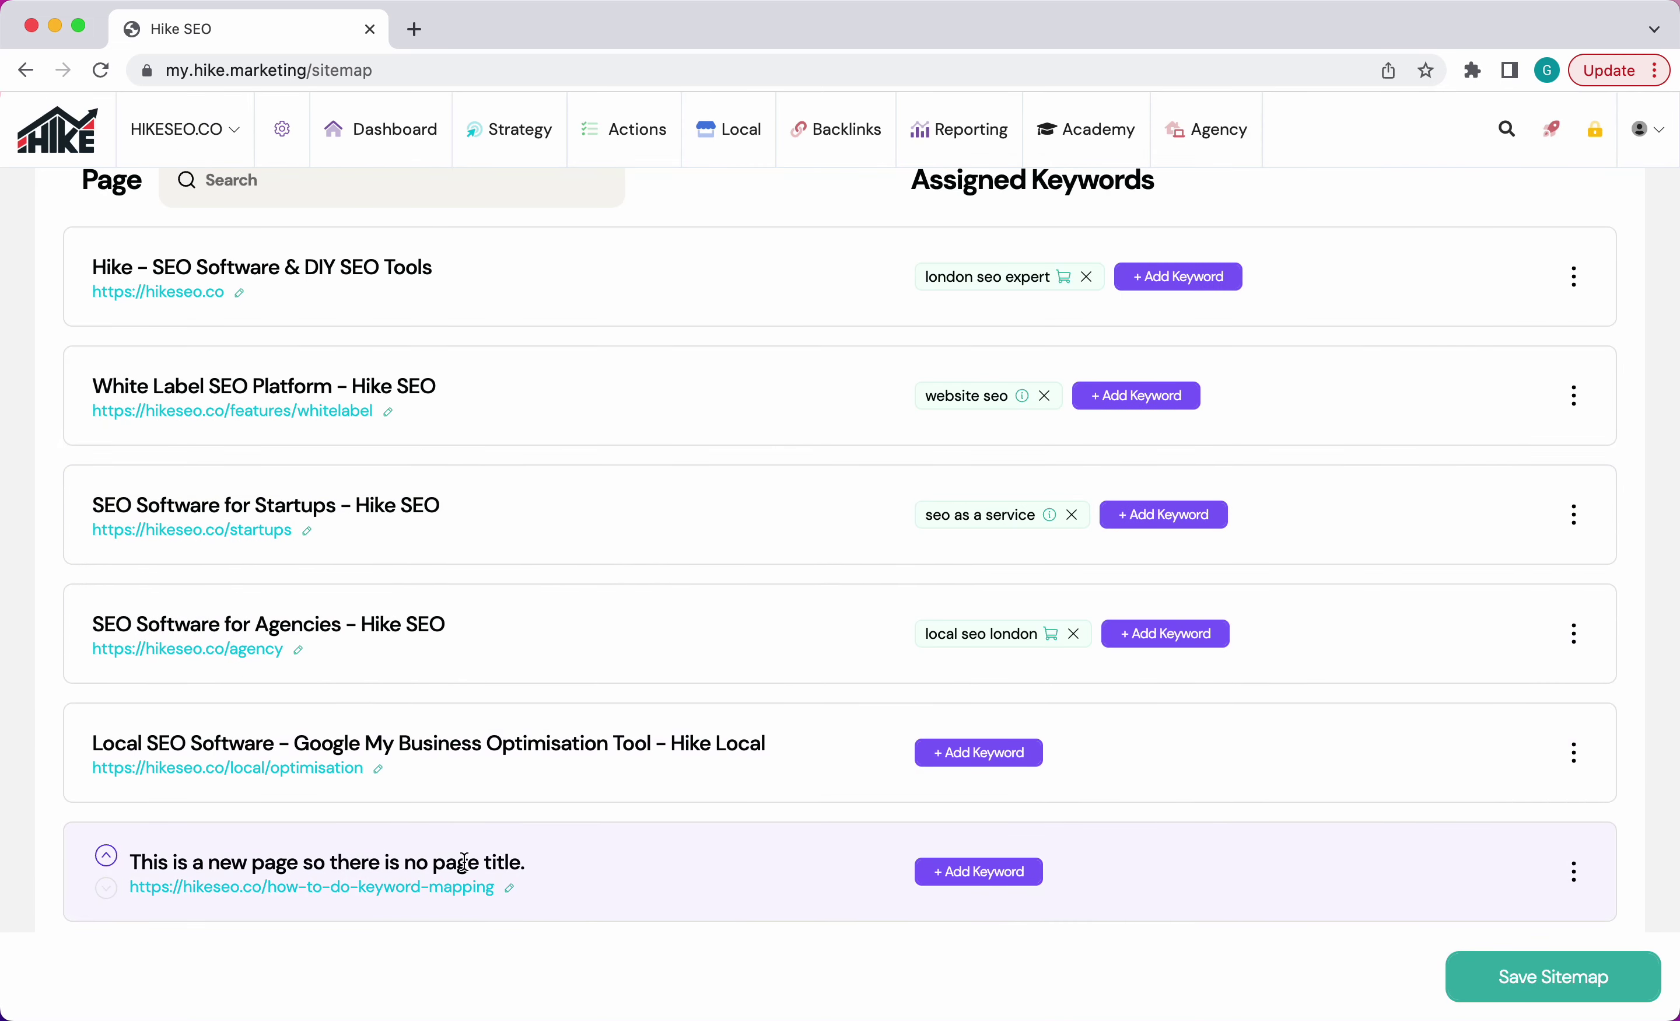
Move the new keyword-mapping page up the sitemap to sit directly above the SEO Software for Agencies page
double_click(389, 864)
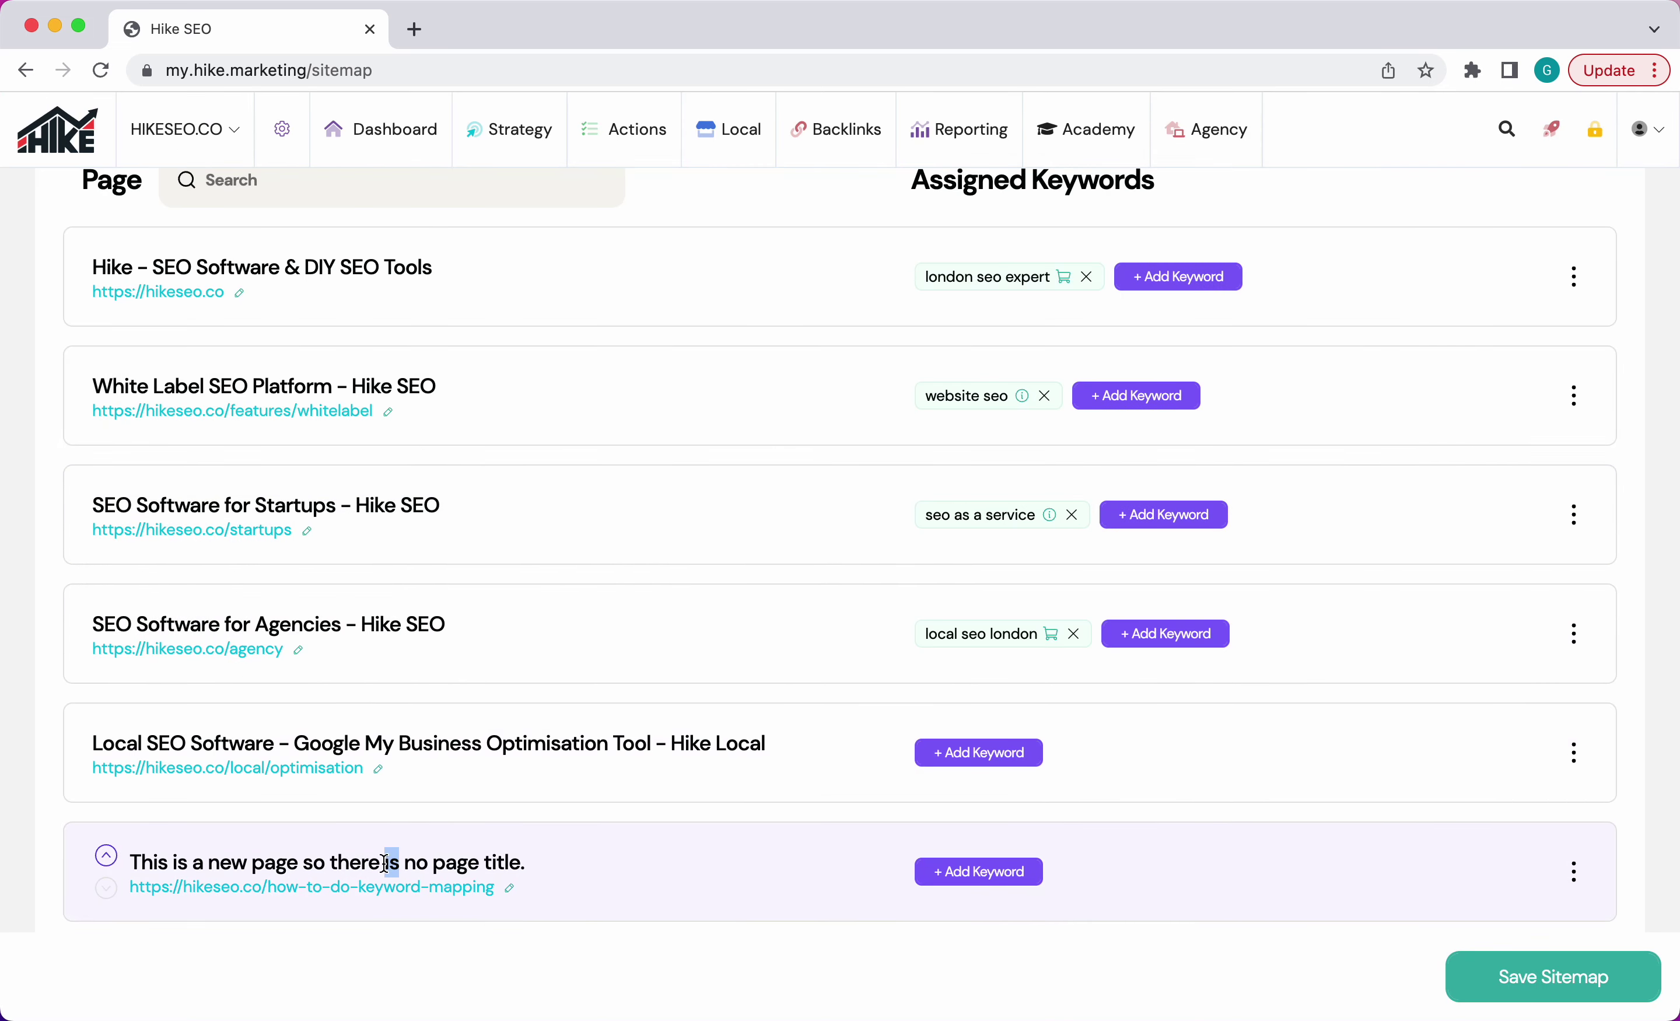
click(110, 858)
click(107, 858)
click(110, 734)
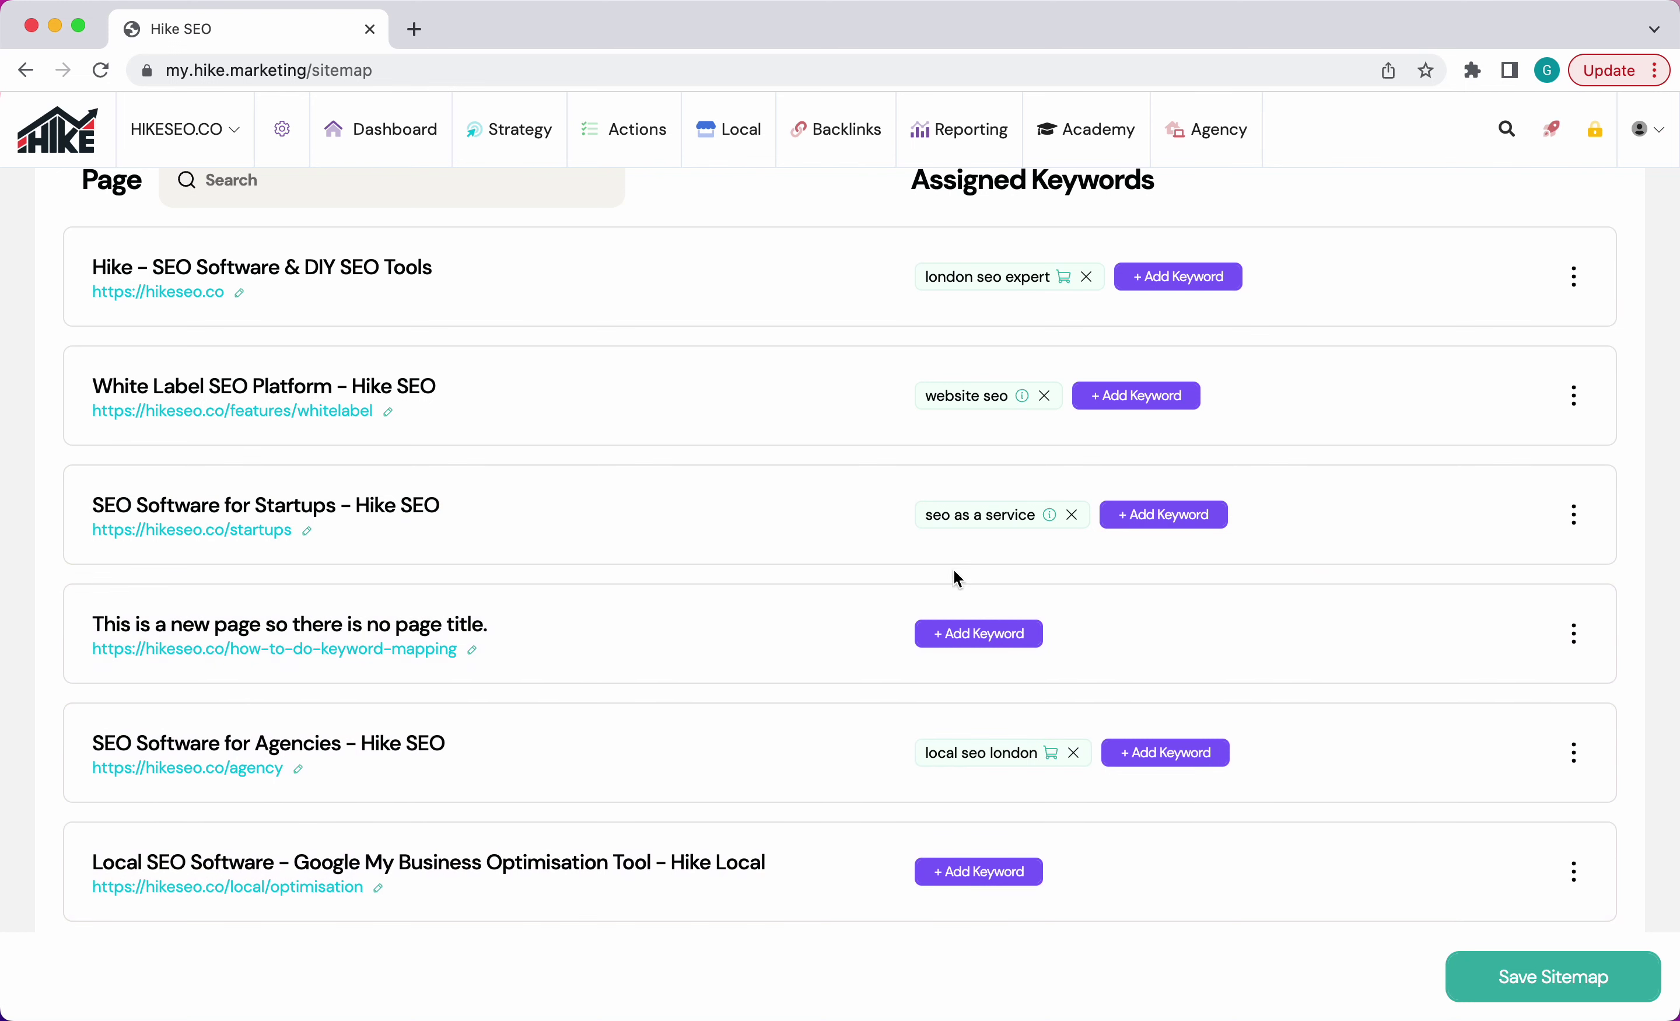
Look at the options for the new keyword-mapping page and at its editable URL
click(1572, 630)
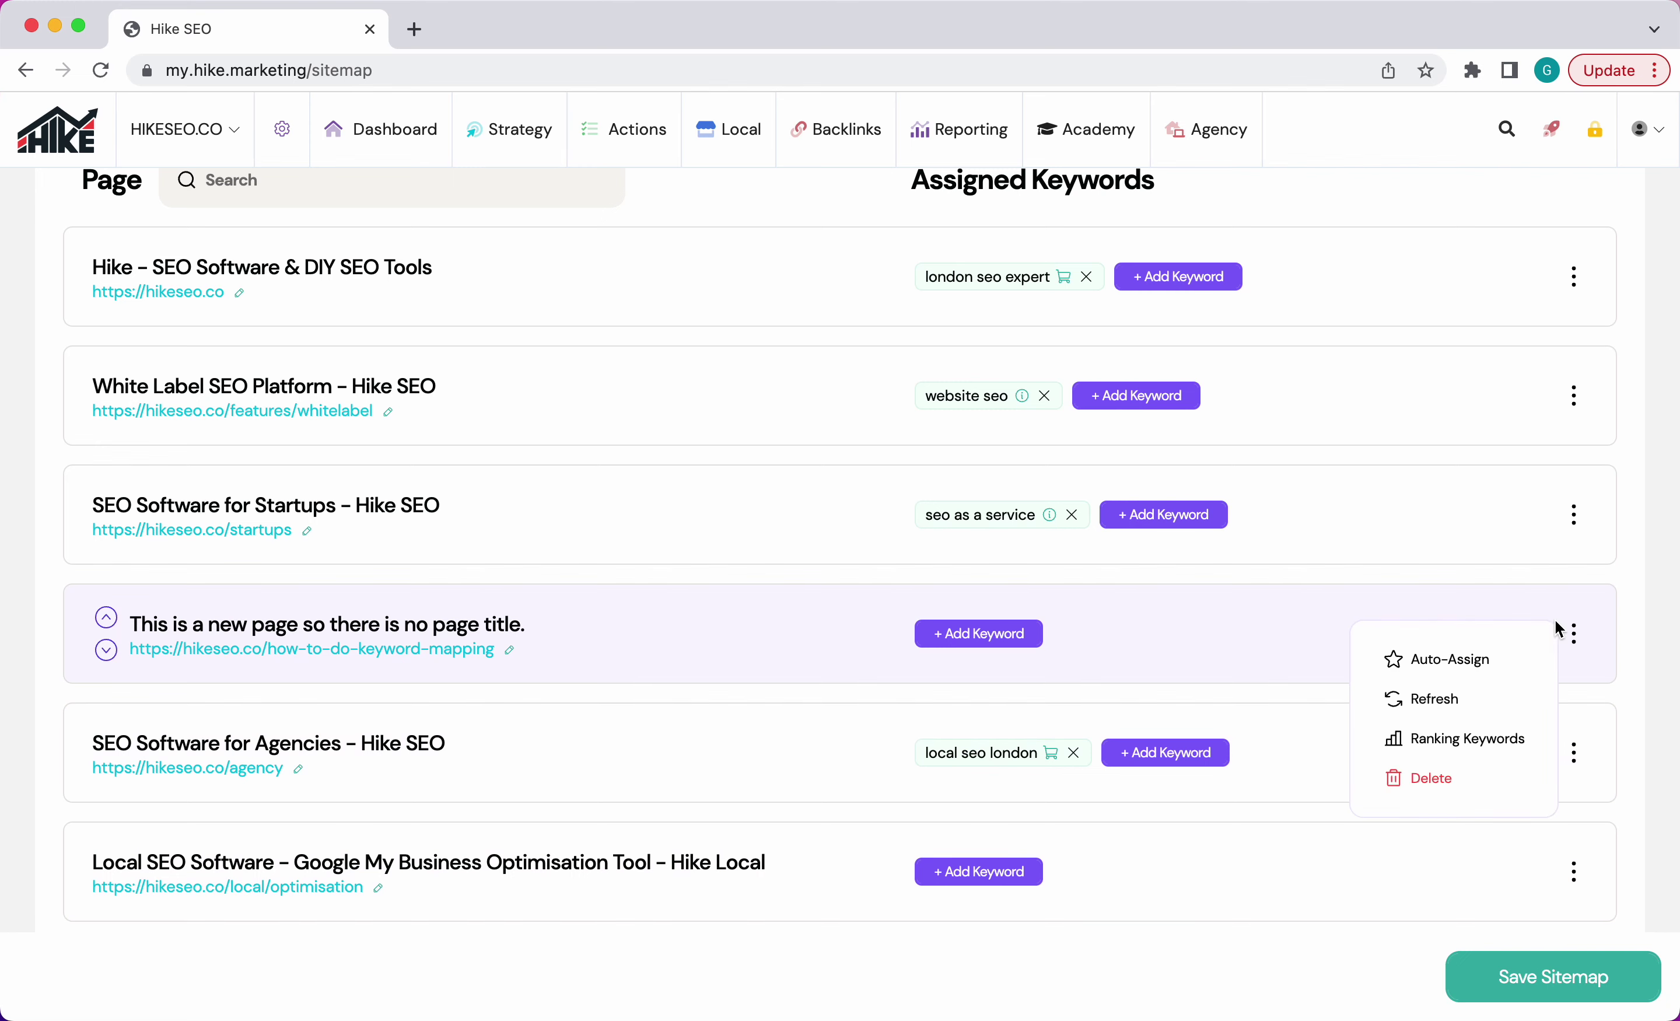
click(509, 649)
click(825, 468)
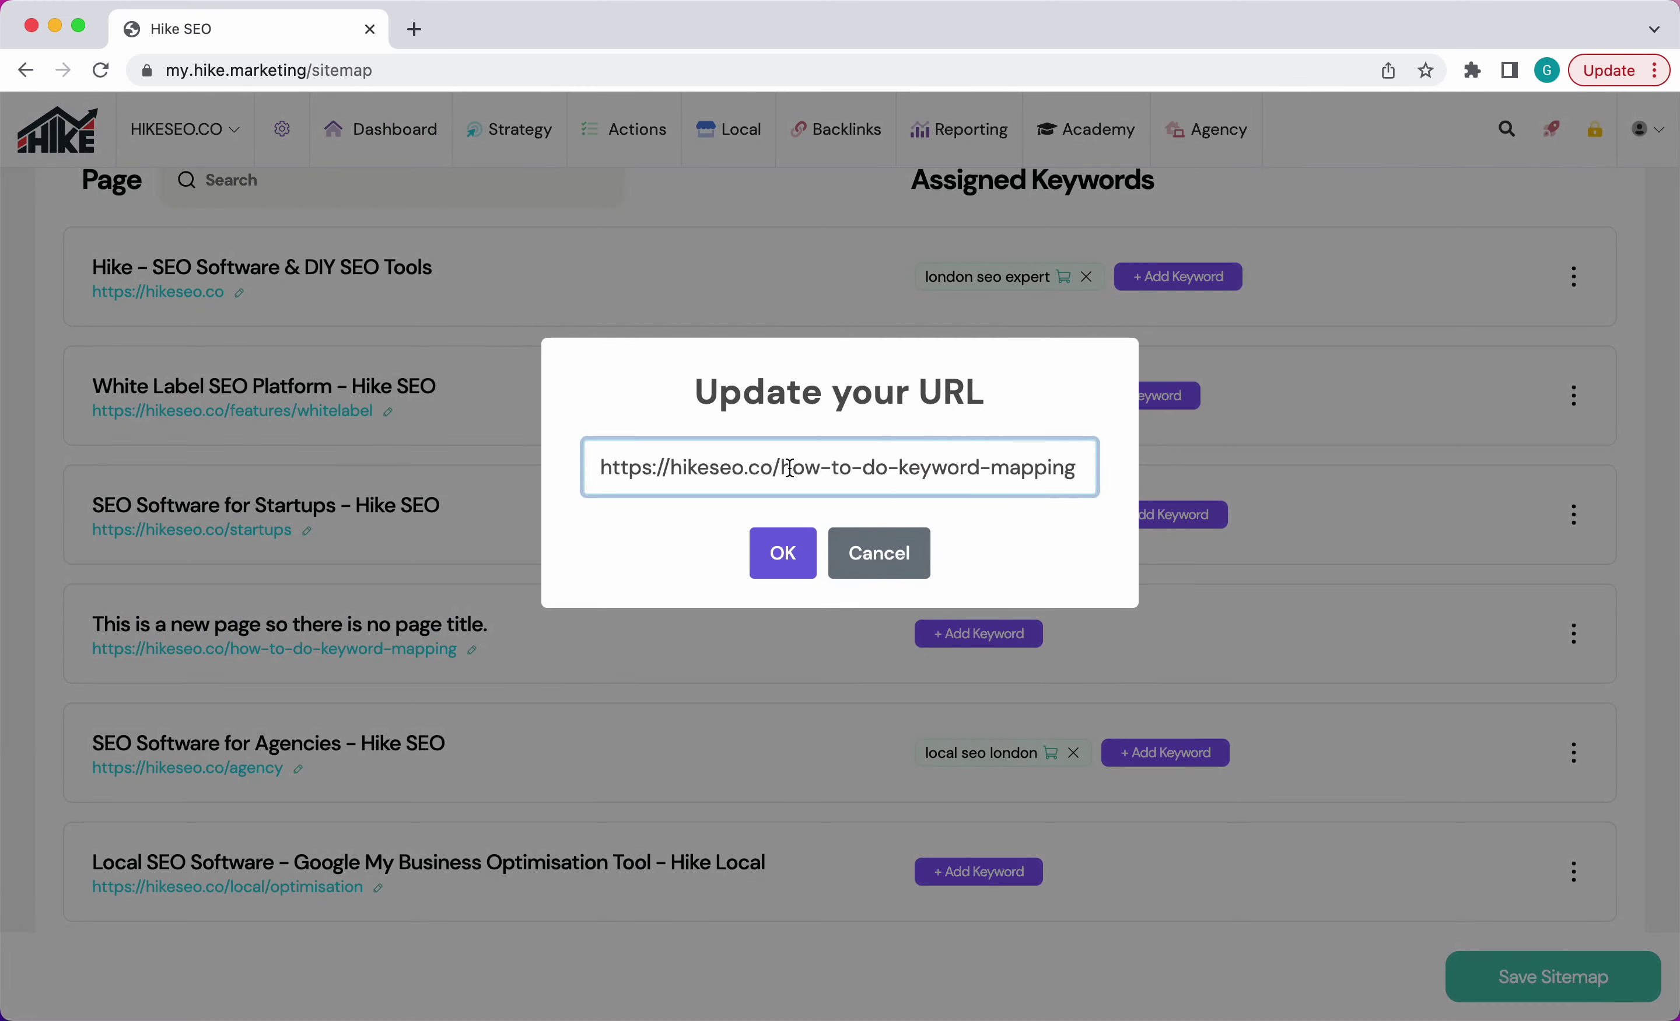
drag(789, 467, 988, 468)
click(889, 468)
drag(781, 468, 1094, 468)
click(958, 468)
click(881, 553)
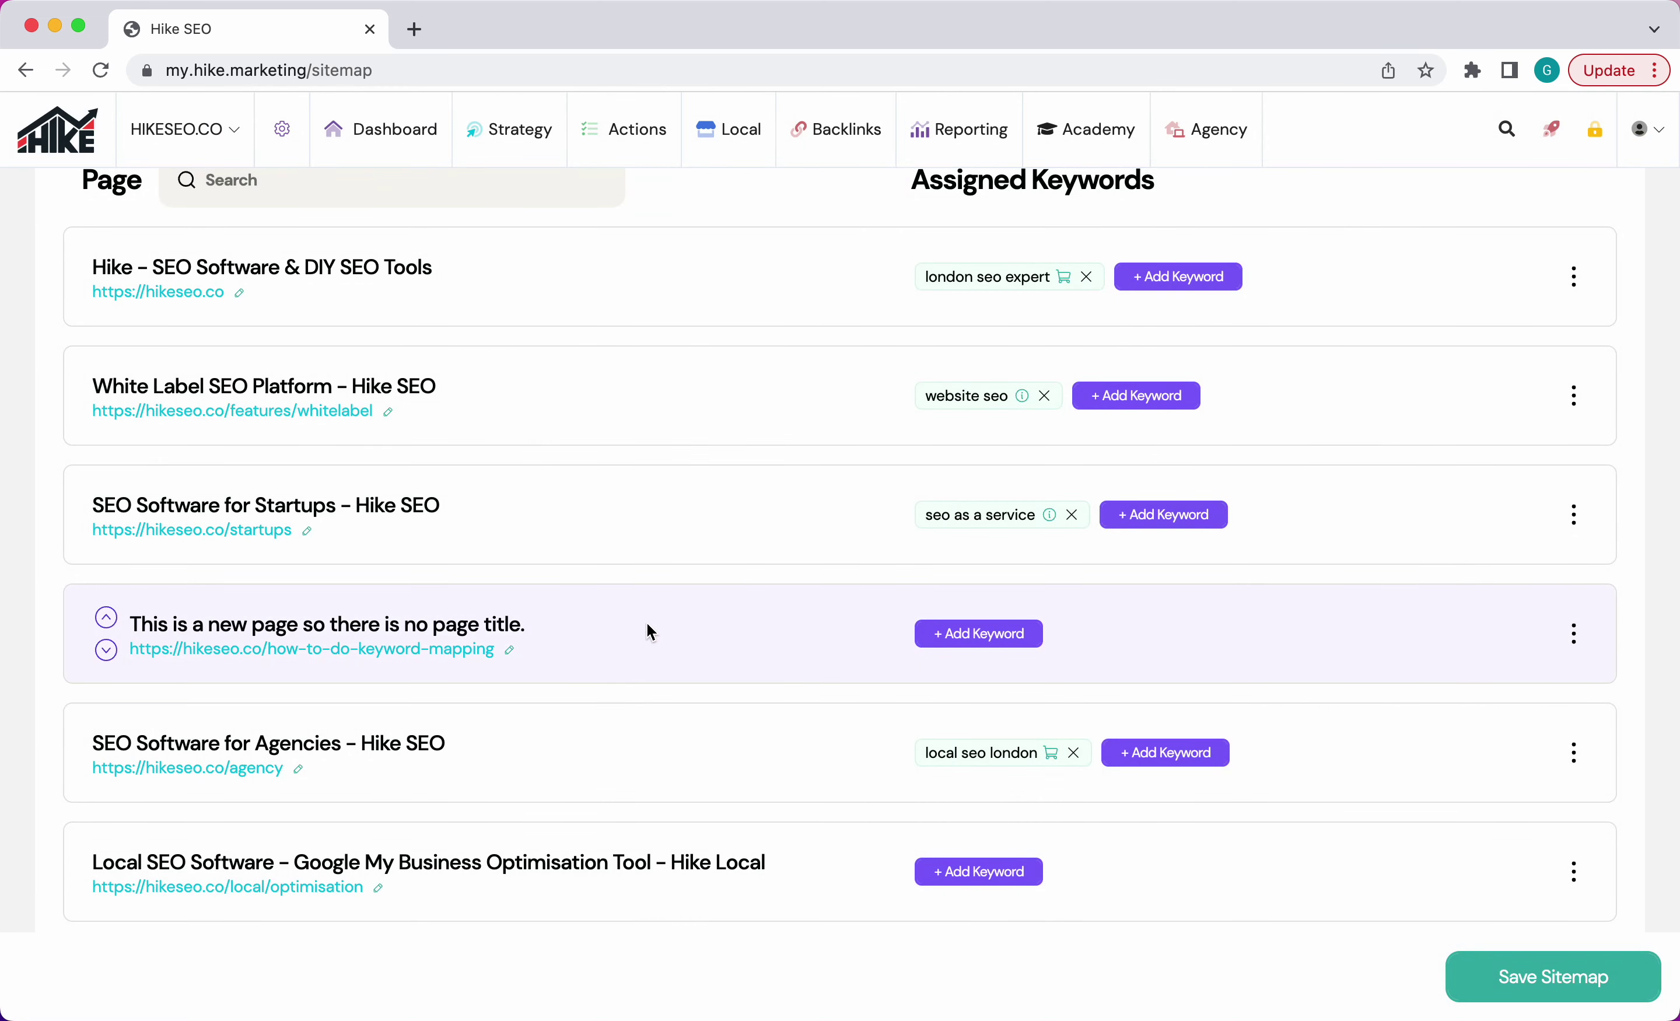
Check the new keyword-mapping page's available actions and the keywords that can be assigned to it
click(1573, 633)
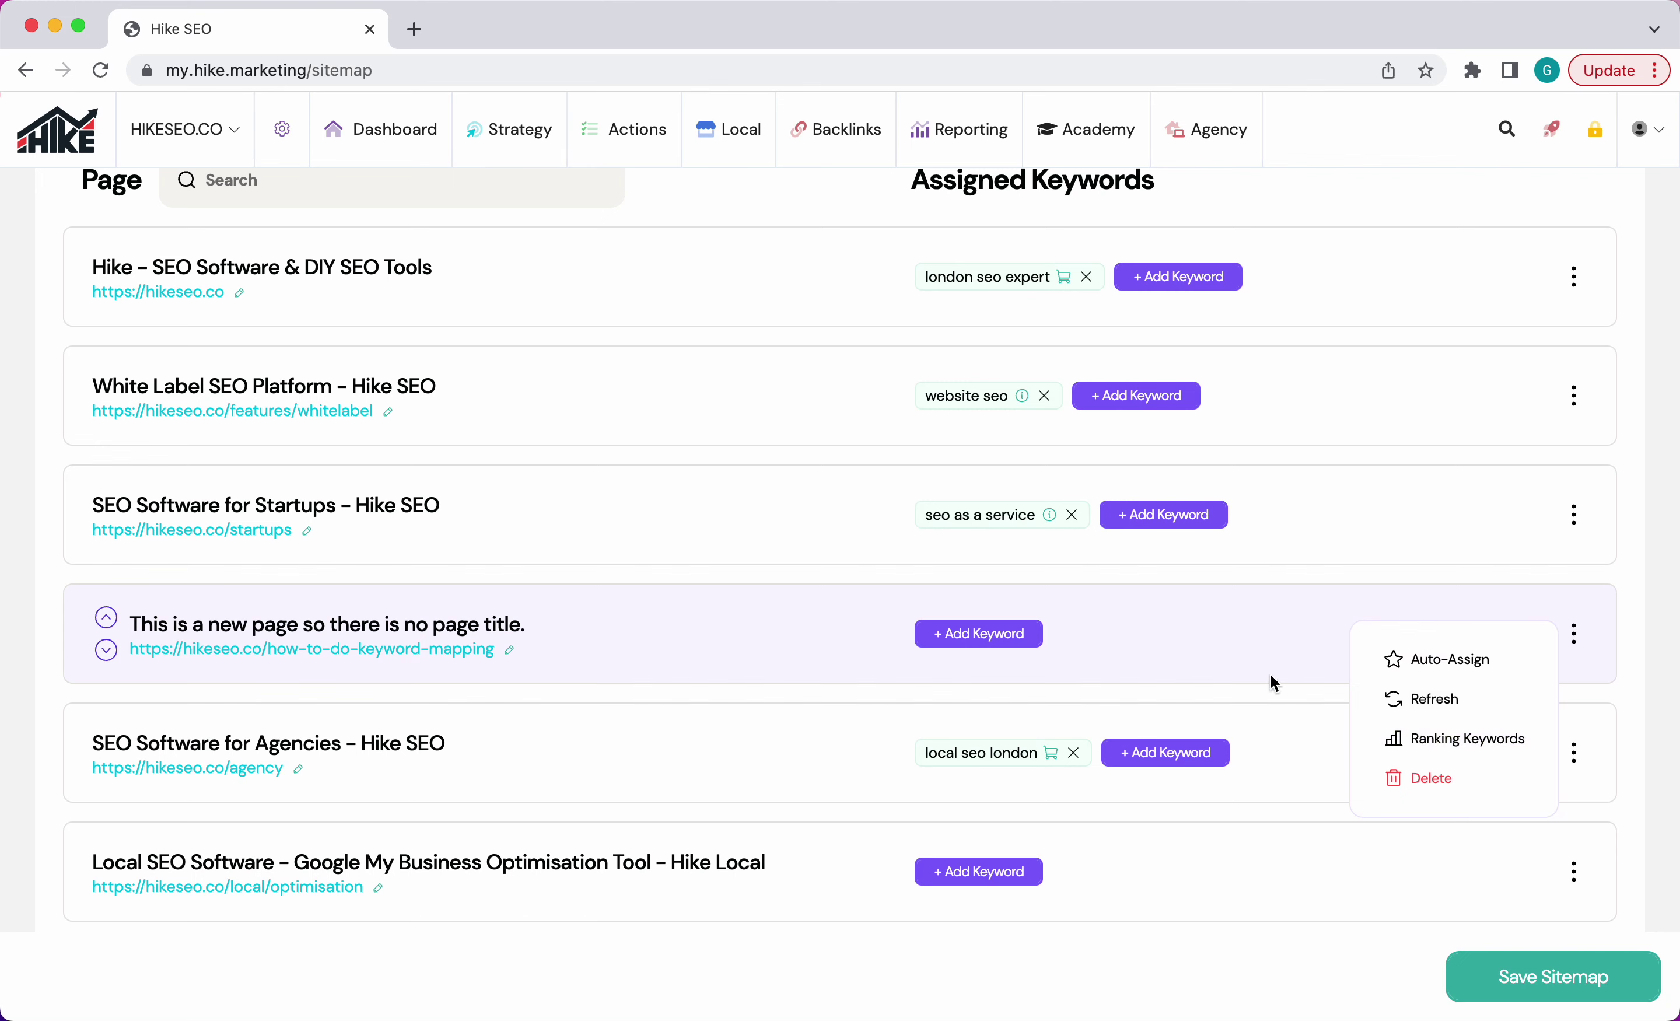
click(967, 633)
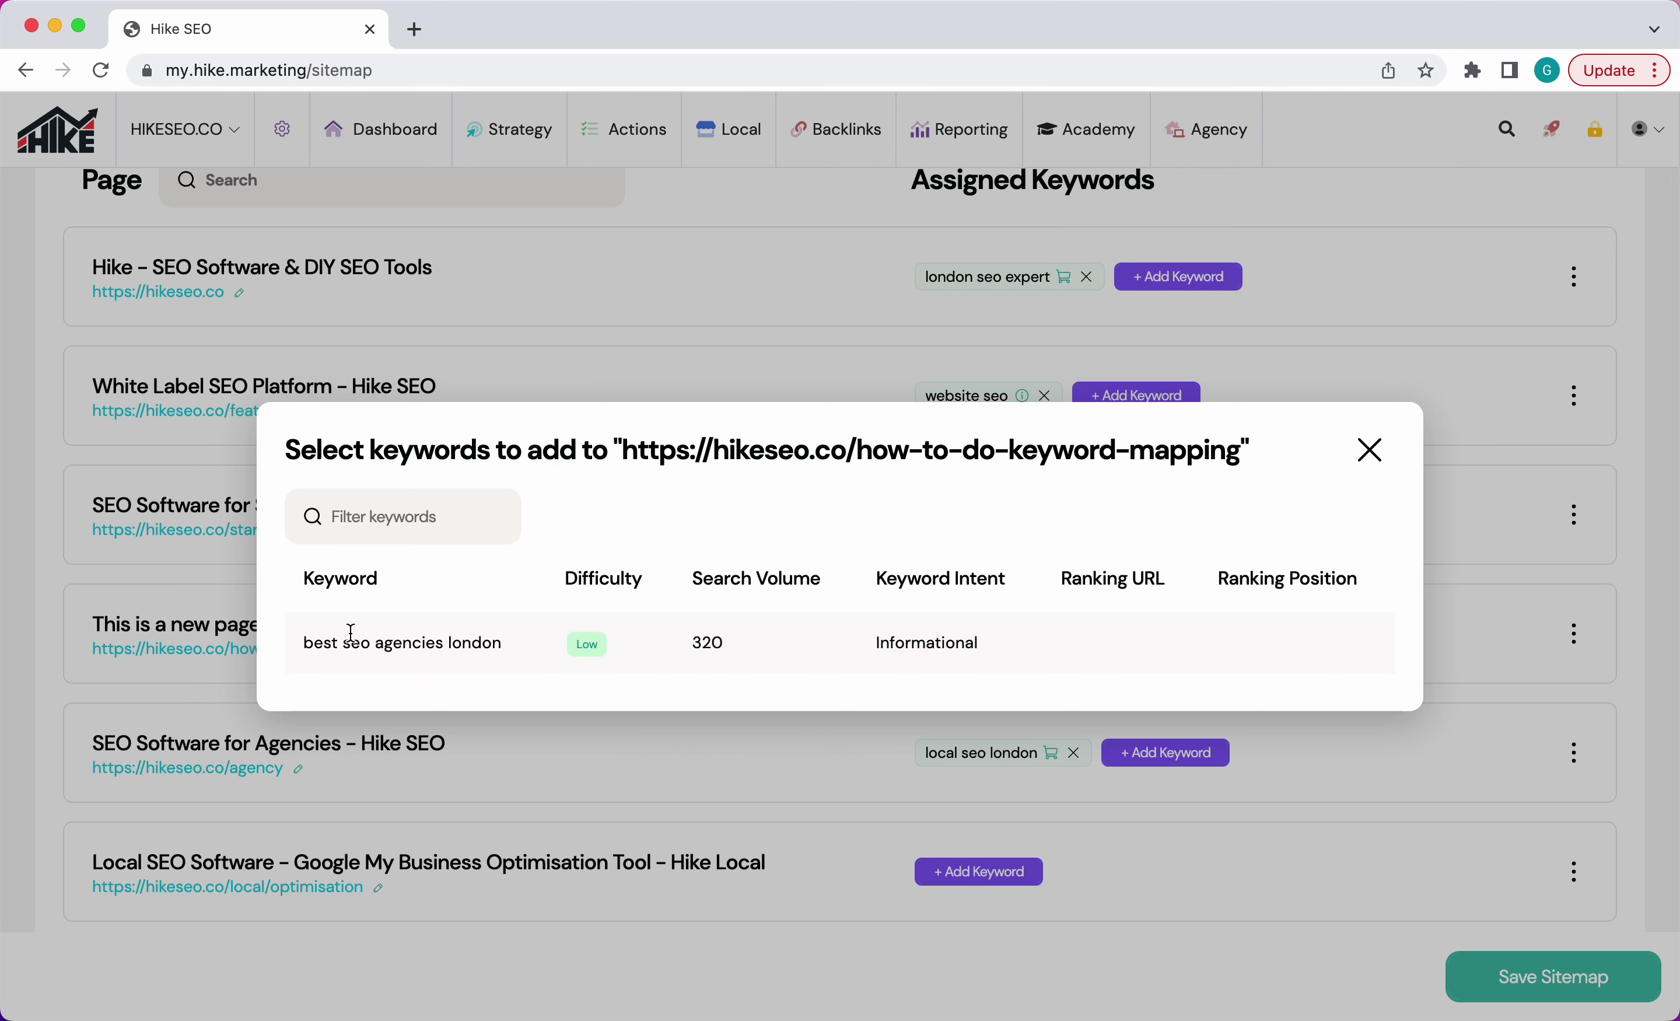
click(1369, 450)
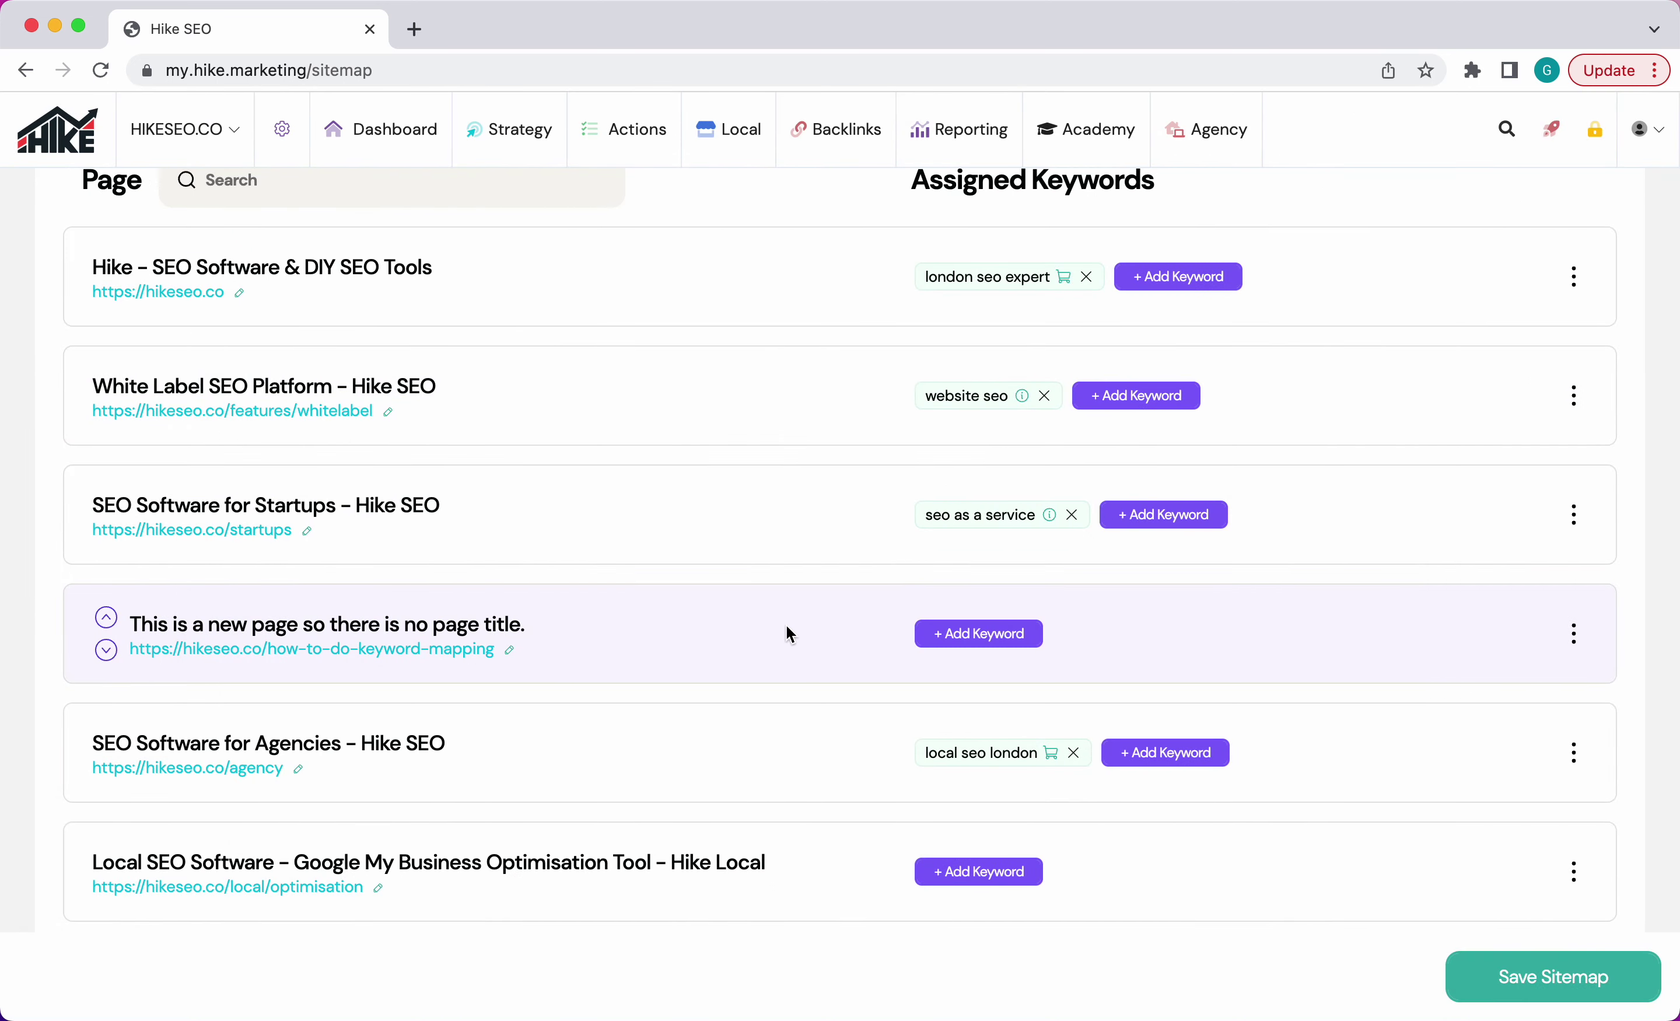
scroll(818, 613, up, 4)
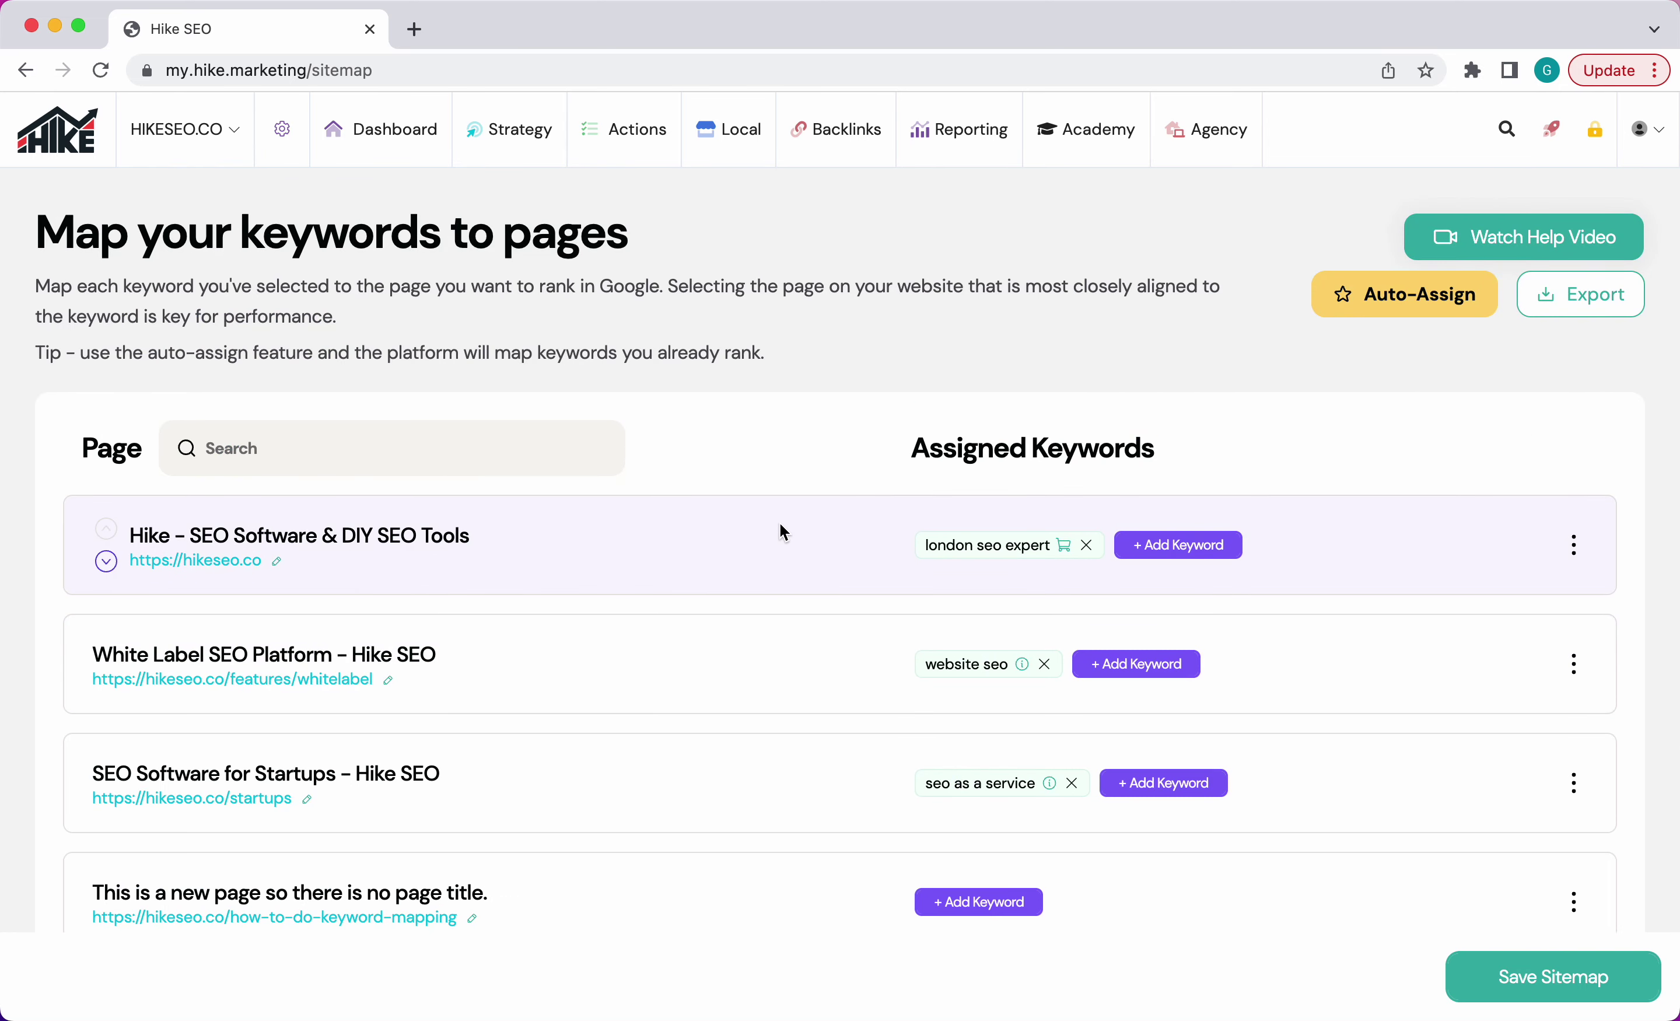